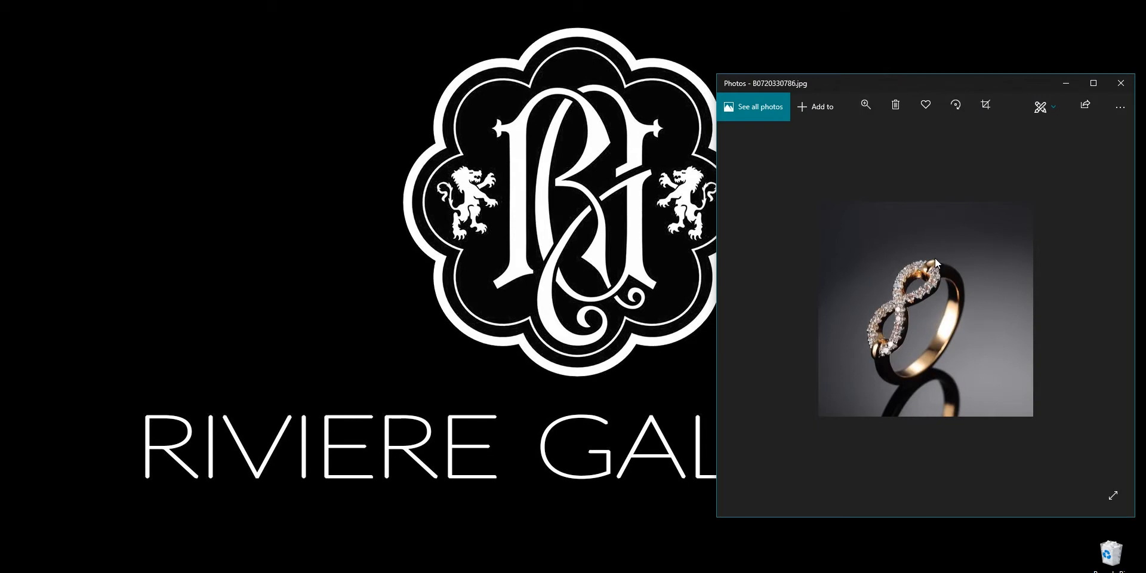
- Enlarge the gold infinity ring reference photo to fit the Photos window
double_click(905, 319)
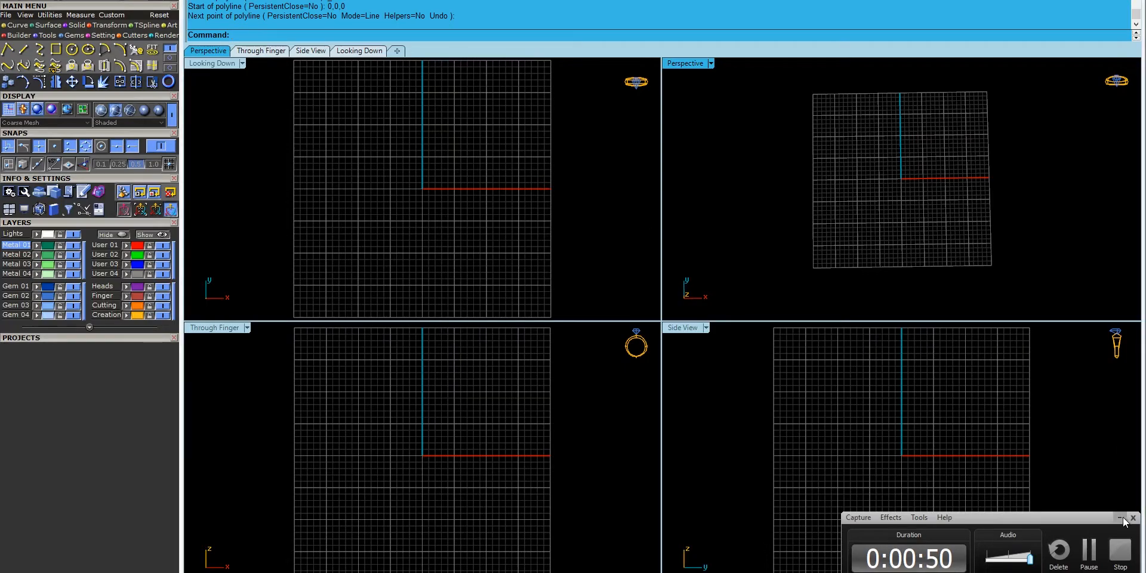
- Create a USA size 6.5 finger-circle ring rail in the through-finger view
click(1122, 518)
click(484, 483)
click(169, 82)
click(148, 350)
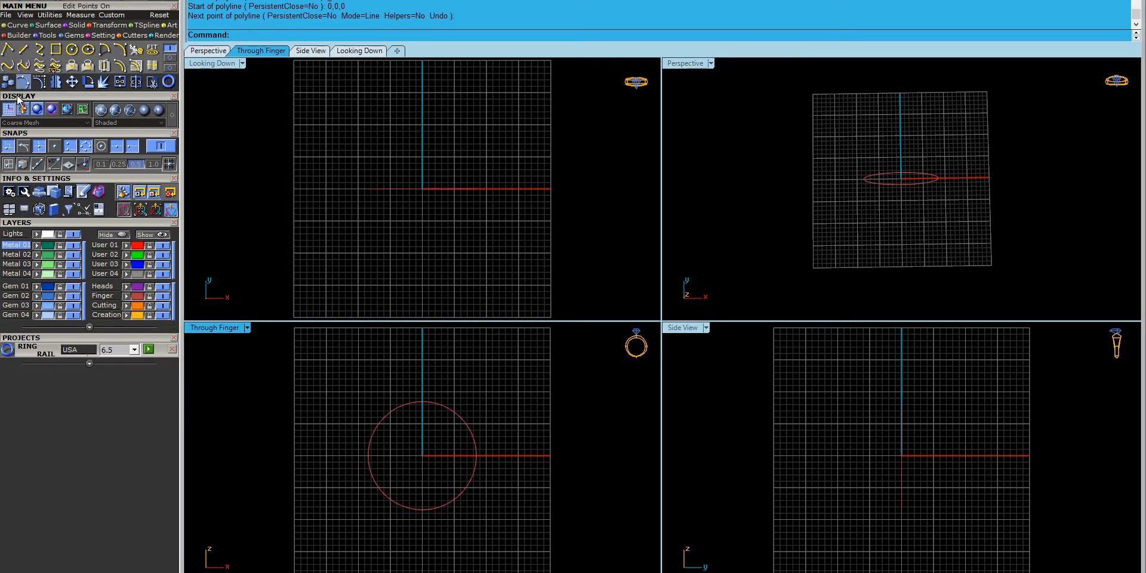
- Build the outside ring rail with Top 2.3, Side 2 and Bottom 1.9 thickness
click(42, 35)
click(40, 52)
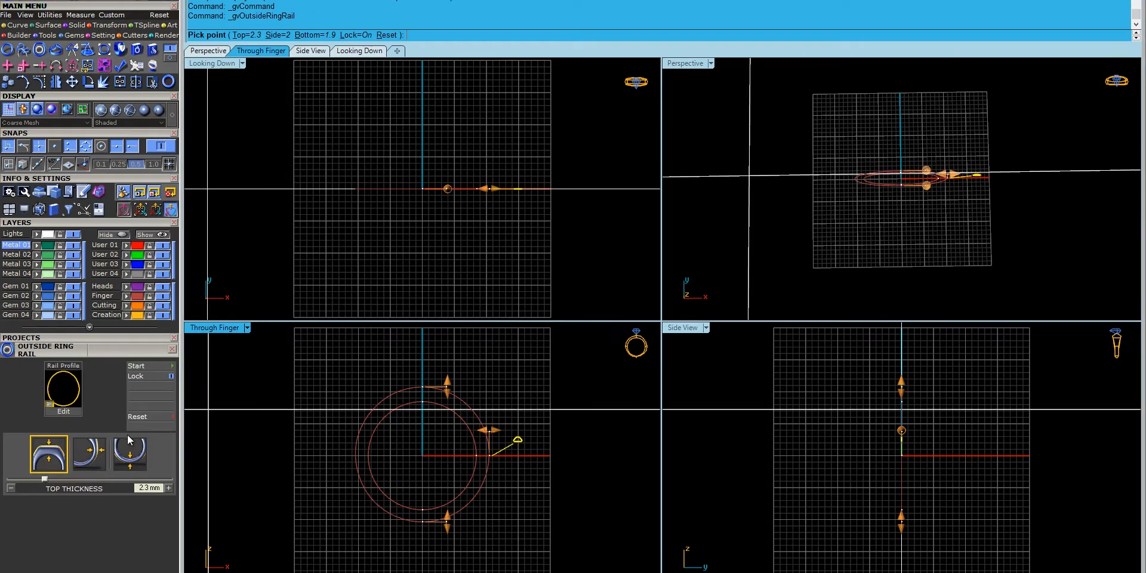
click(351, 395)
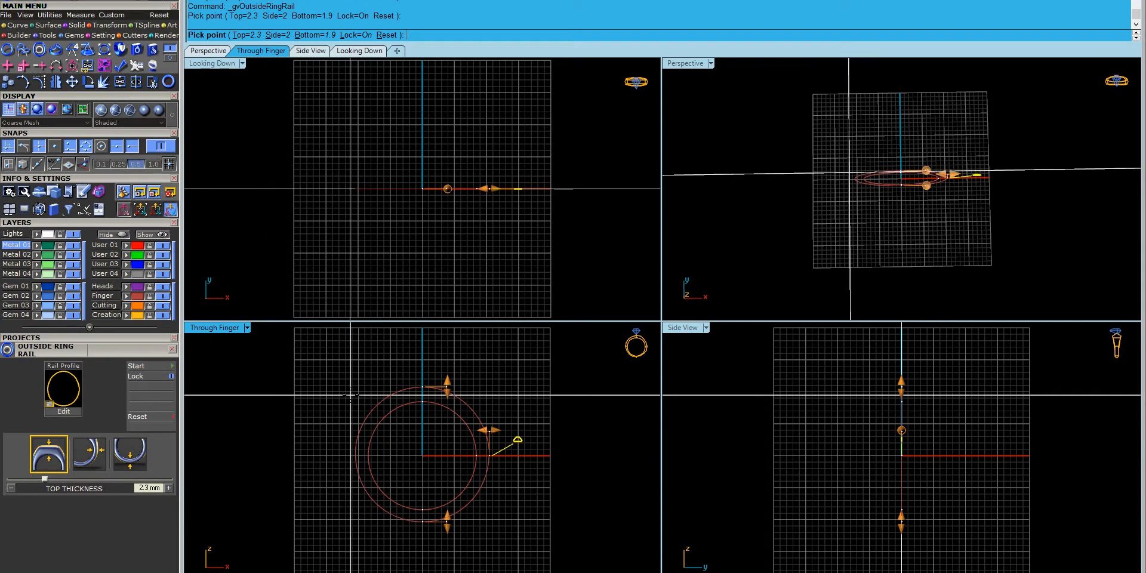
right_click(350, 395)
click(23, 26)
click(56, 49)
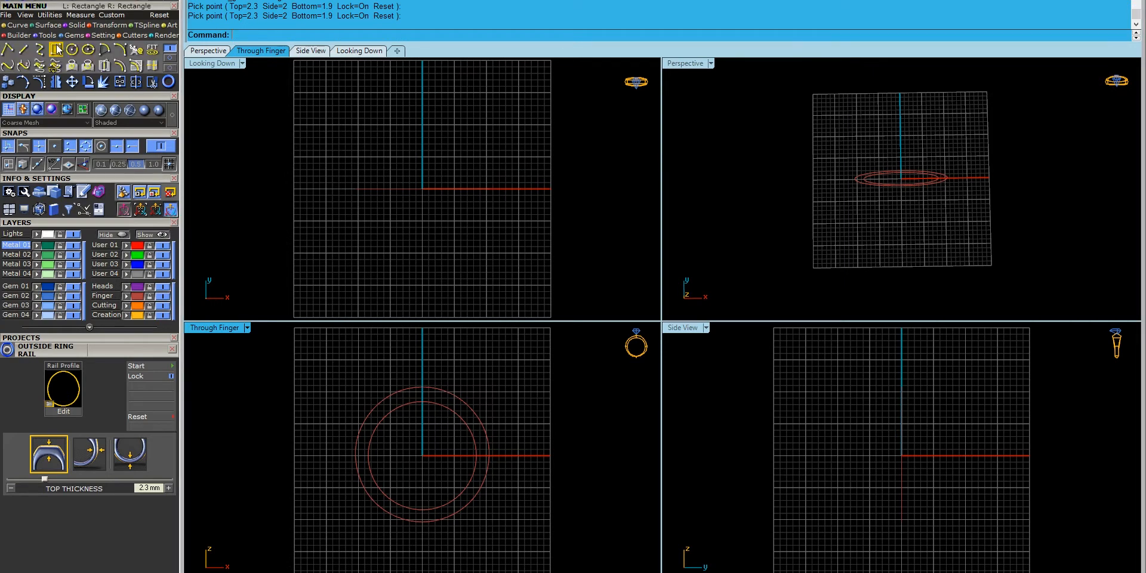
- Draw a 3-point rounded rectangle at the ring's bottom, 2.25 wide with 0.45 corner radius
click(297, 36)
click(422, 510)
click(422, 523)
scroll(908, 519, up, 4)
text(2.25)
key(Return)
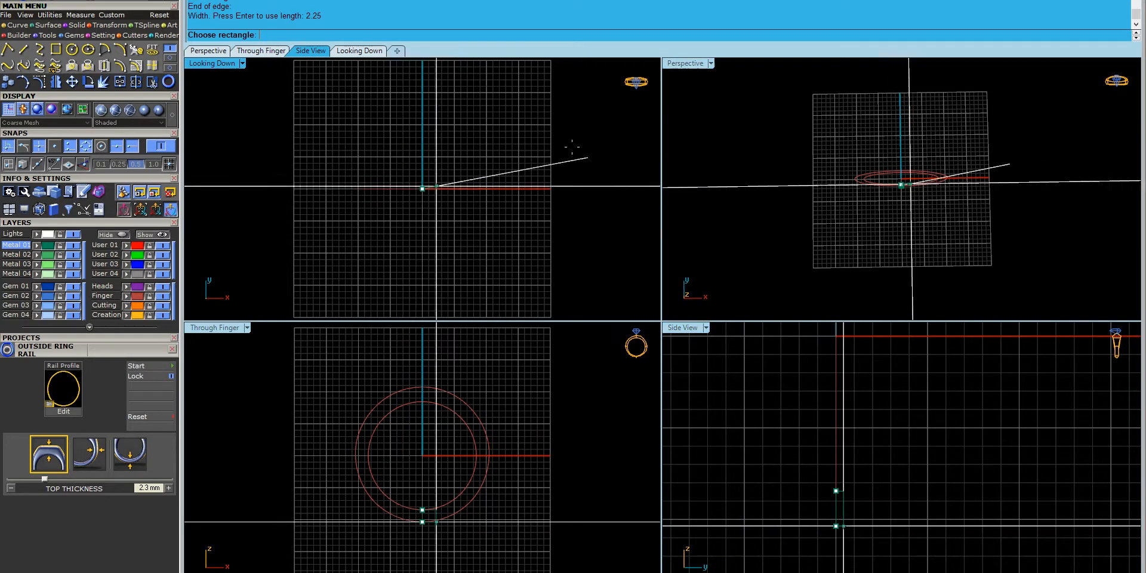
click(806, 542)
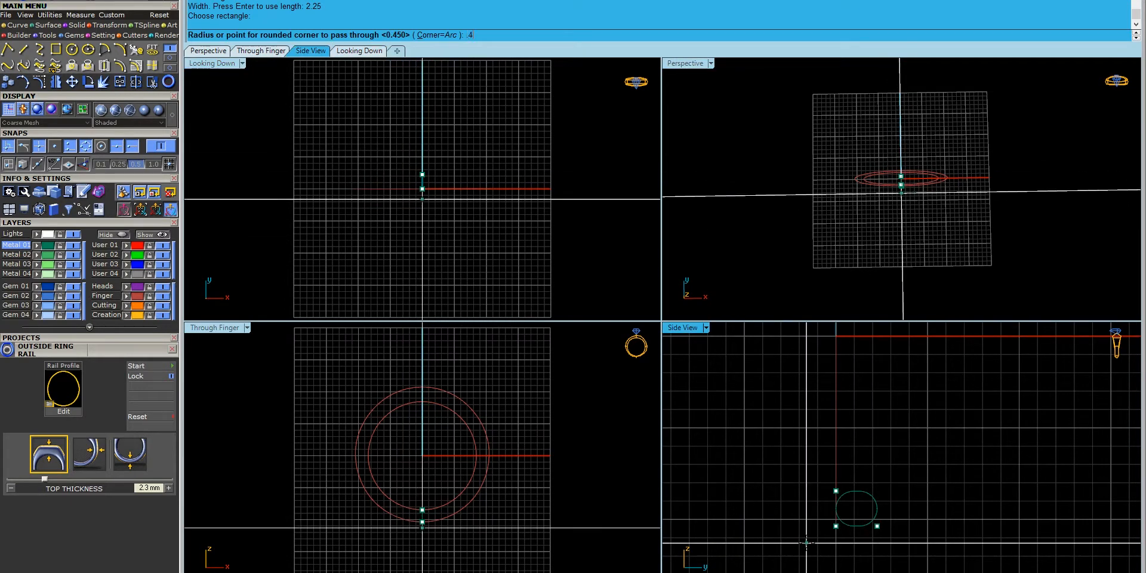
key(Return)
- Centre the rounded rectangle on the X axis only
drag(912, 476, 867, 540)
click(49, 17)
click(169, 49)
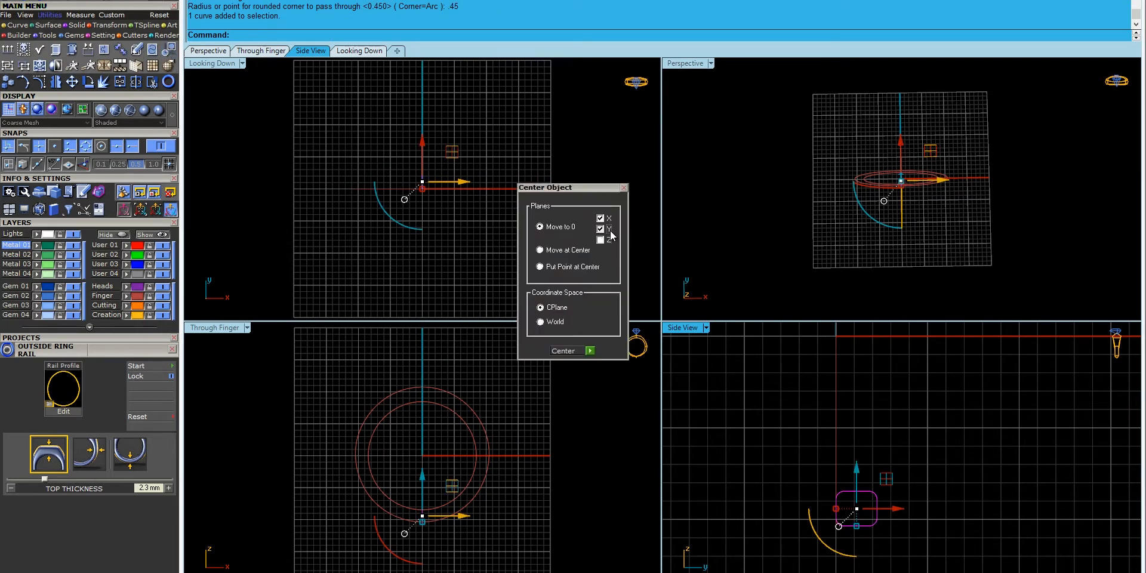
click(589, 351)
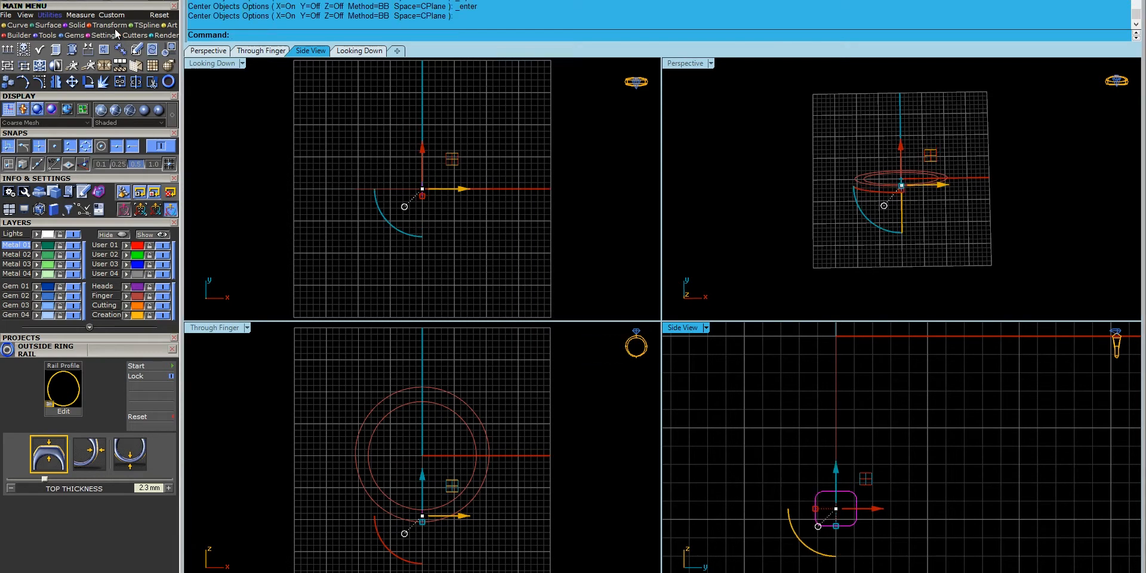
key(ctrl+z)
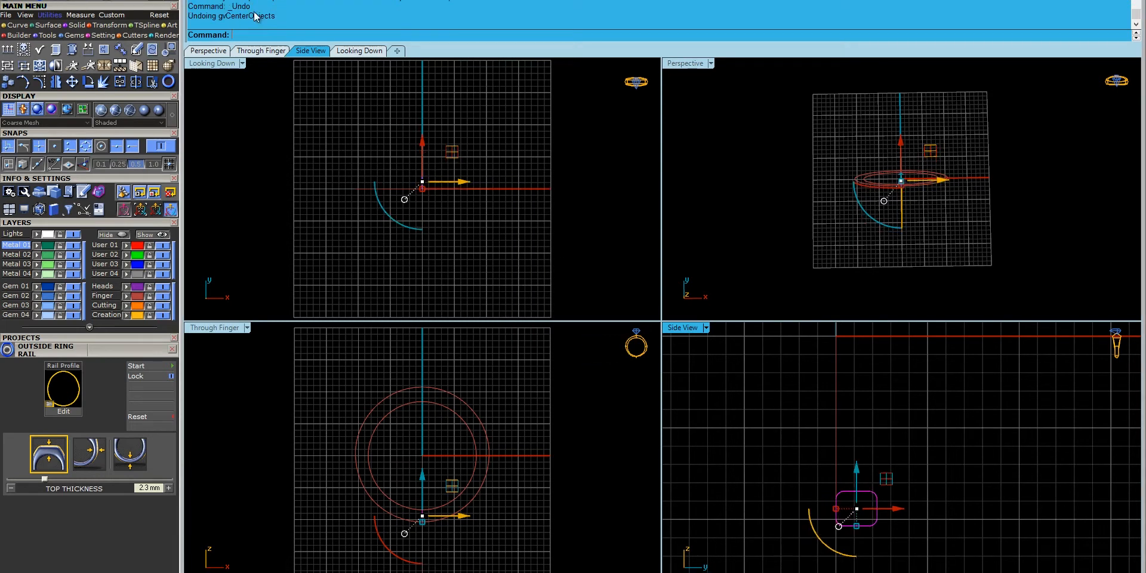
click(169, 49)
click(601, 239)
click(601, 228)
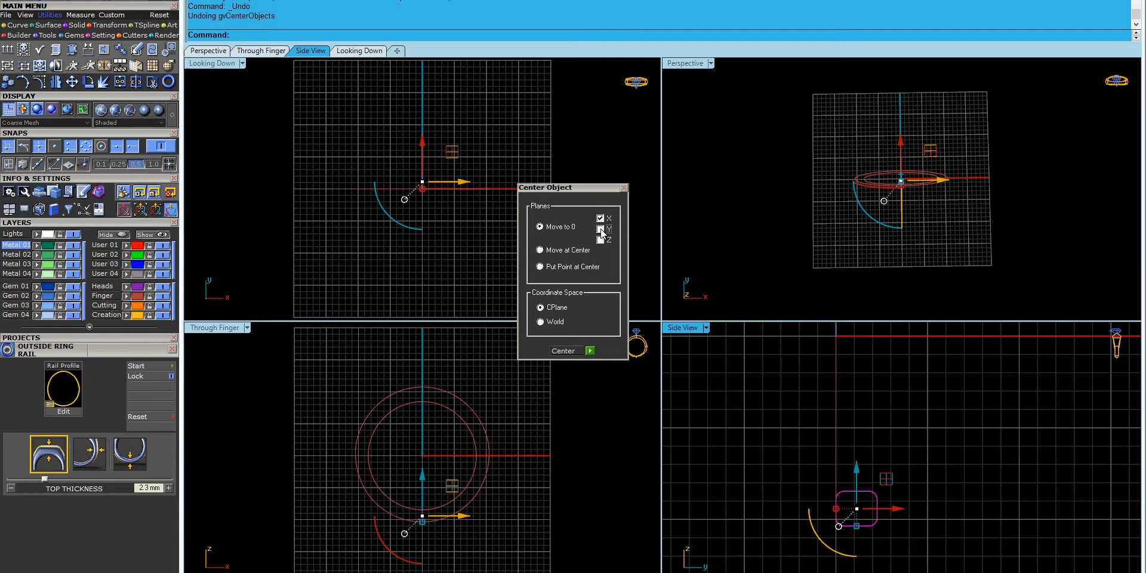
click(590, 350)
- Draw an arc from the rectangle's bottom middle to its left side and mirror-copy it
click(18, 25)
click(112, 50)
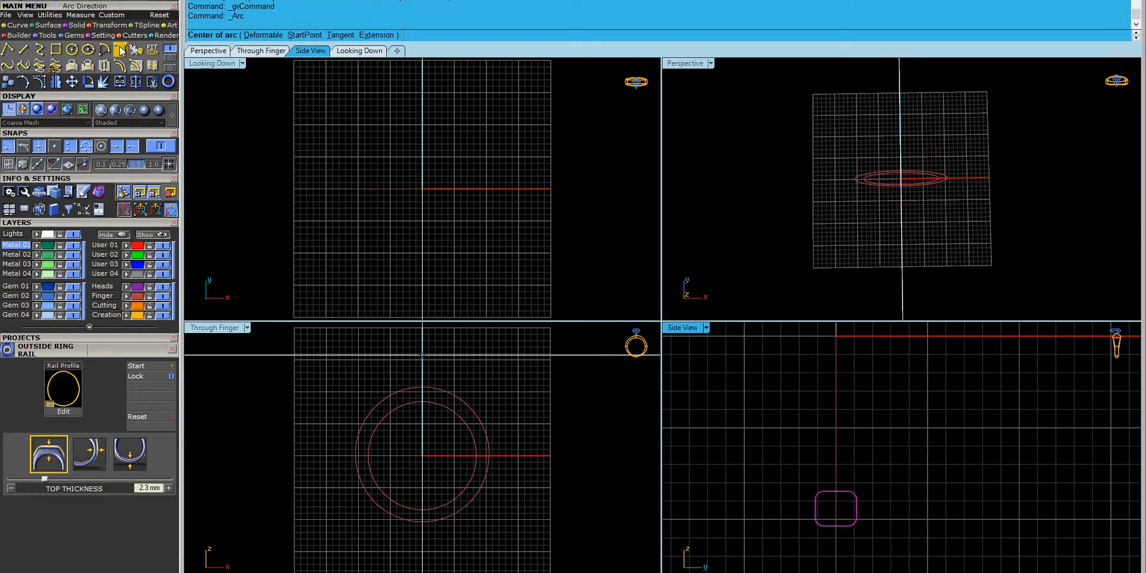
click(836, 526)
click(815, 509)
click(791, 537)
click(826, 524)
key(ctrl+m)
click(835, 531)
click(837, 558)
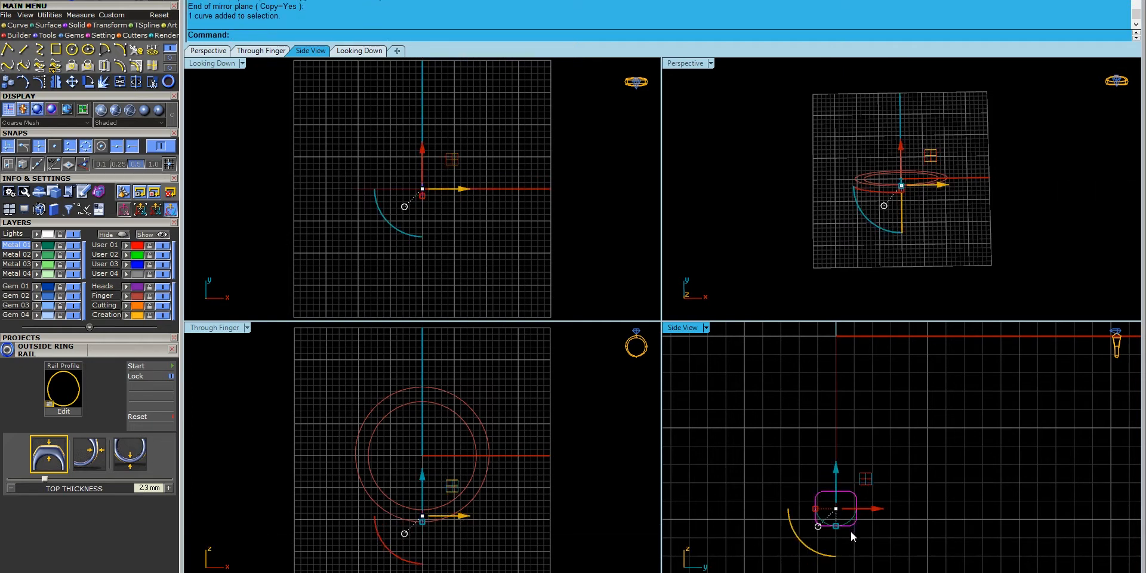
- Split the rectangle with both arcs, delete the corners and join into one closed profile
key(ctrl+shift+s)
click(848, 523)
click(823, 523)
right_click(851, 533)
ctrl+click(846, 490)
key(Delete)
drag(783, 540, 889, 485)
key(ctrl+j)
click(925, 554)
drag(864, 560, 827, 478)
right_drag(914, 218, 875, 163)
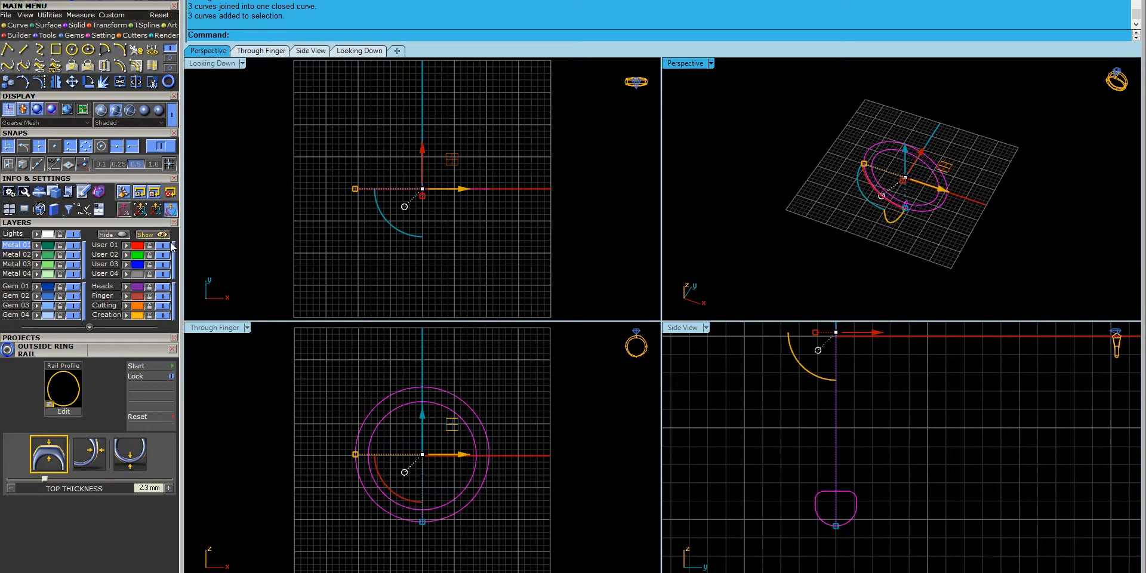
- Sweep2 the profile along both rails, seam at its bottom middle, creating the solid shank
text(sweep2)
key(Return)
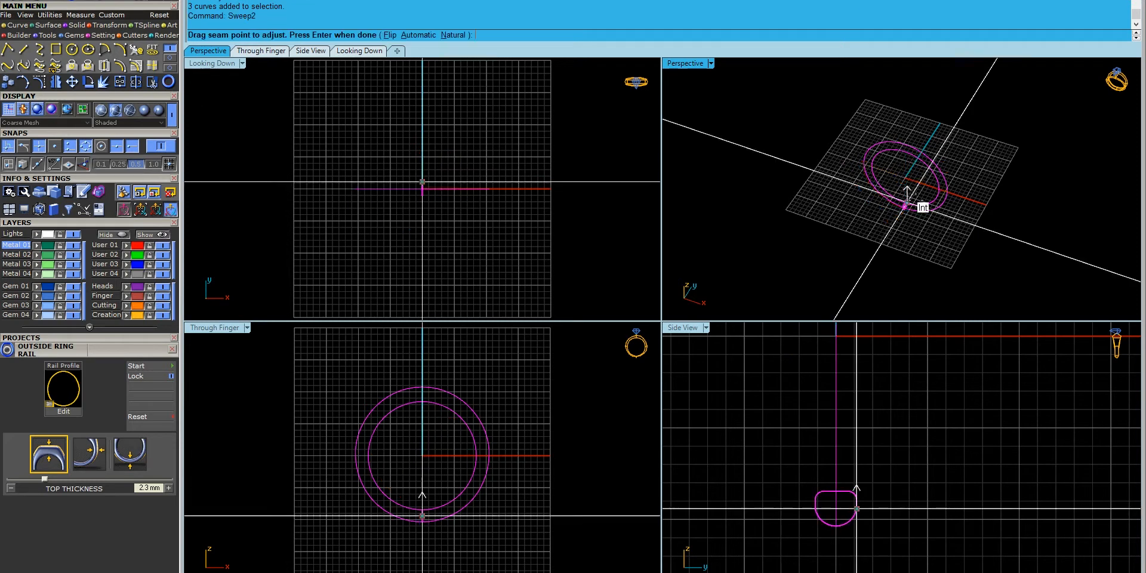
click(857, 509)
click(837, 526)
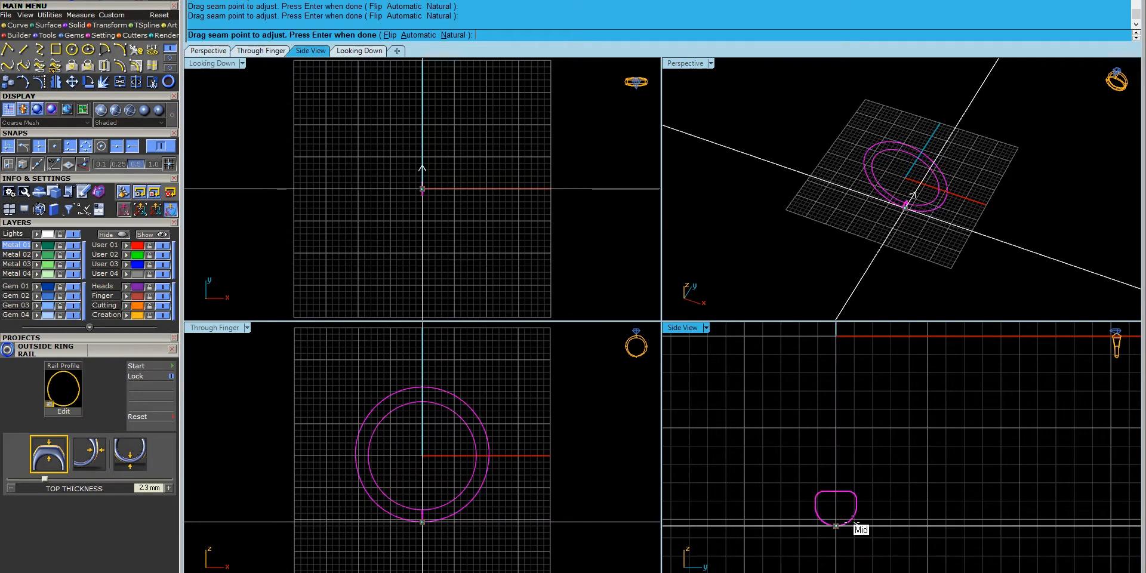
key(Return)
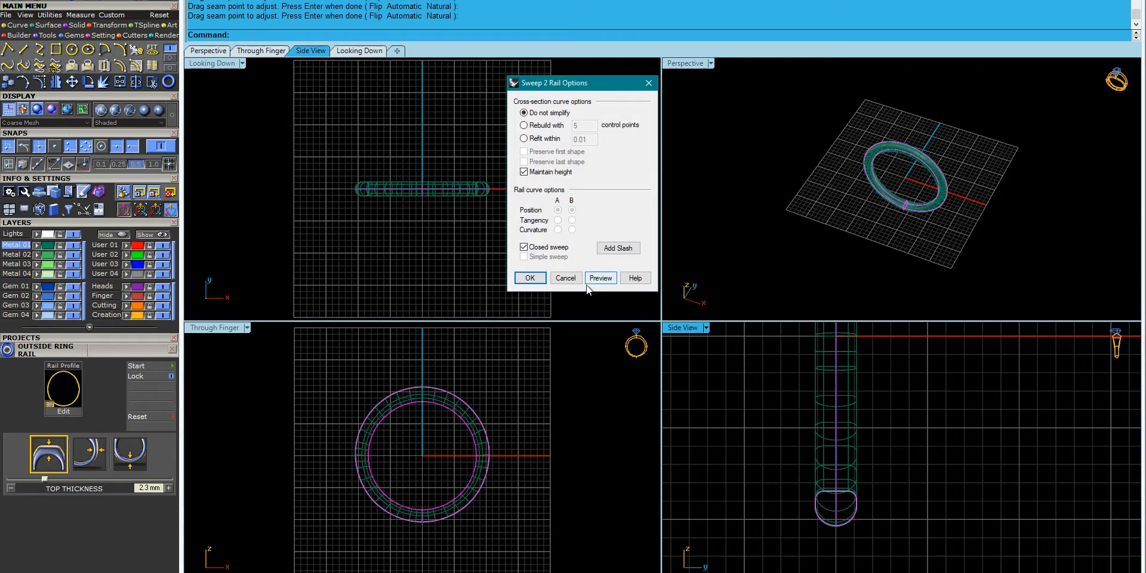
click(529, 277)
click(942, 264)
right_drag(942, 264, 910, 182)
click(618, 265)
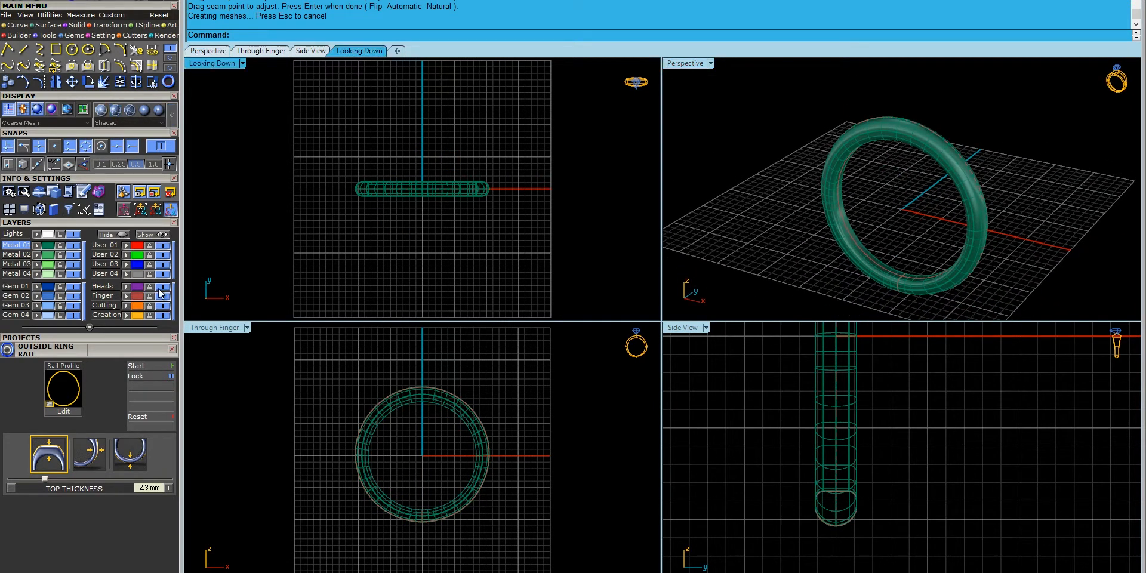
click(173, 349)
right_drag(770, 104, 931, 208)
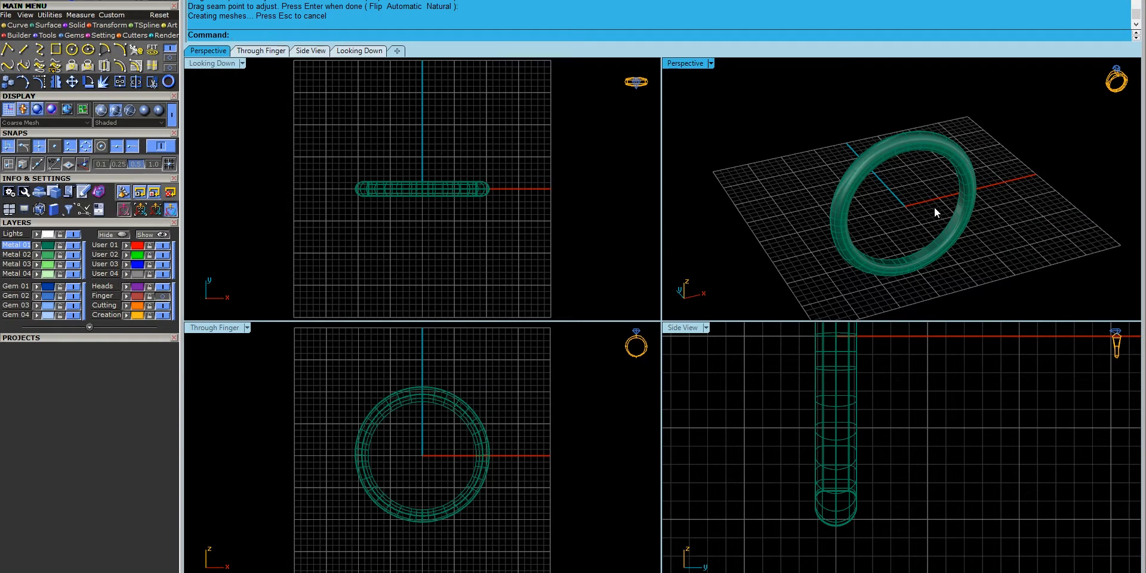
right_drag(779, 203, 815, 207)
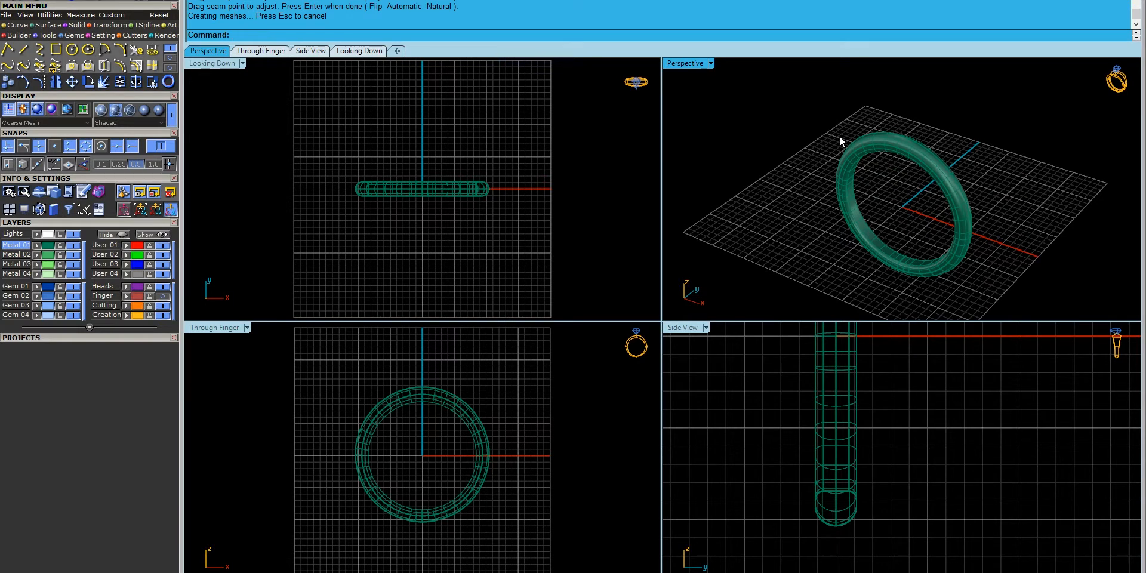
right_drag(396, 207, 384, 187)
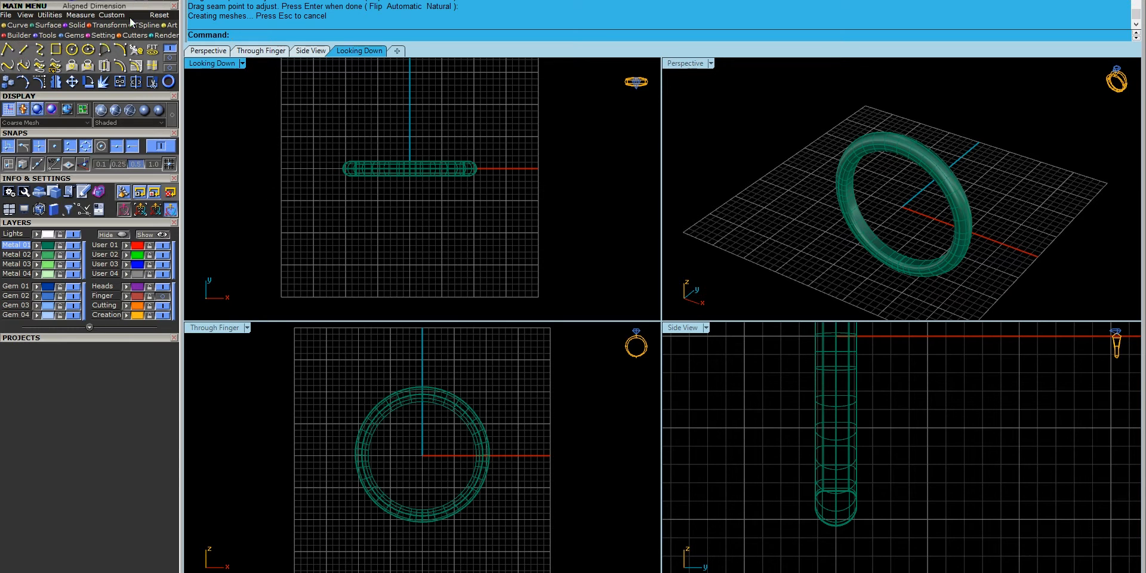
right_drag(395, 192, 412, 211)
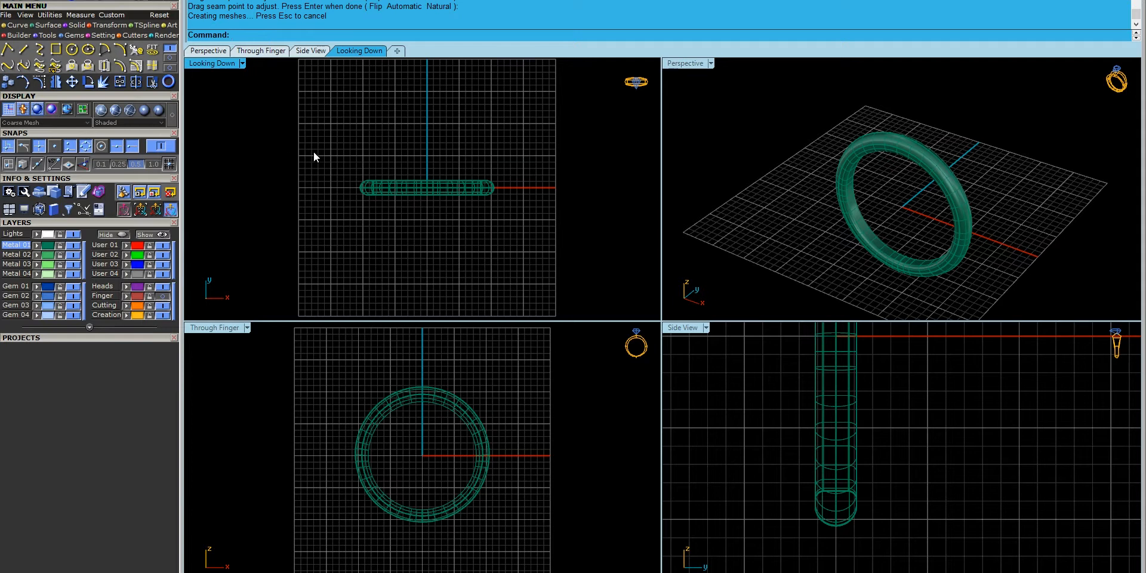
right_drag(781, 247, 949, 237)
right_drag(432, 447, 436, 463)
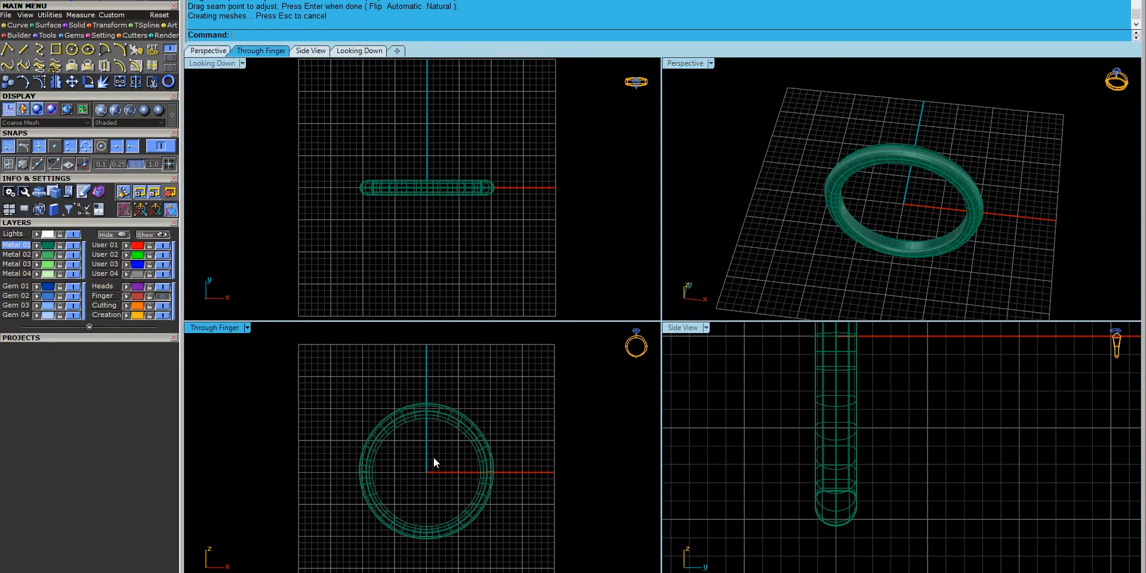
- Draw a vertical line from the ring's outer edge, centre it along Y, and make User 01 current
click(8, 50)
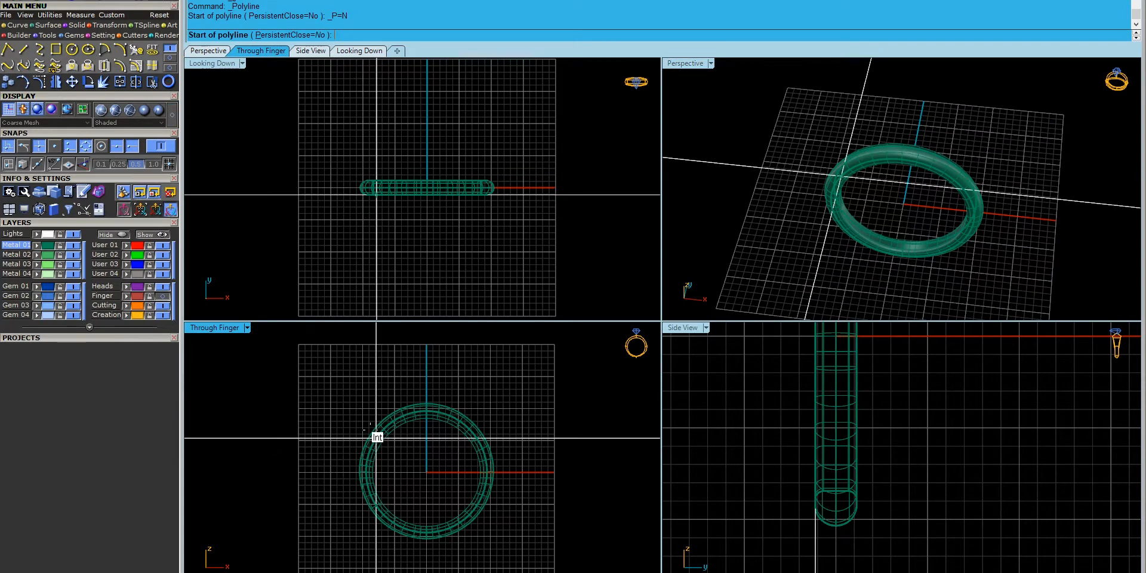
scroll(388, 439, up, 5)
click(368, 411)
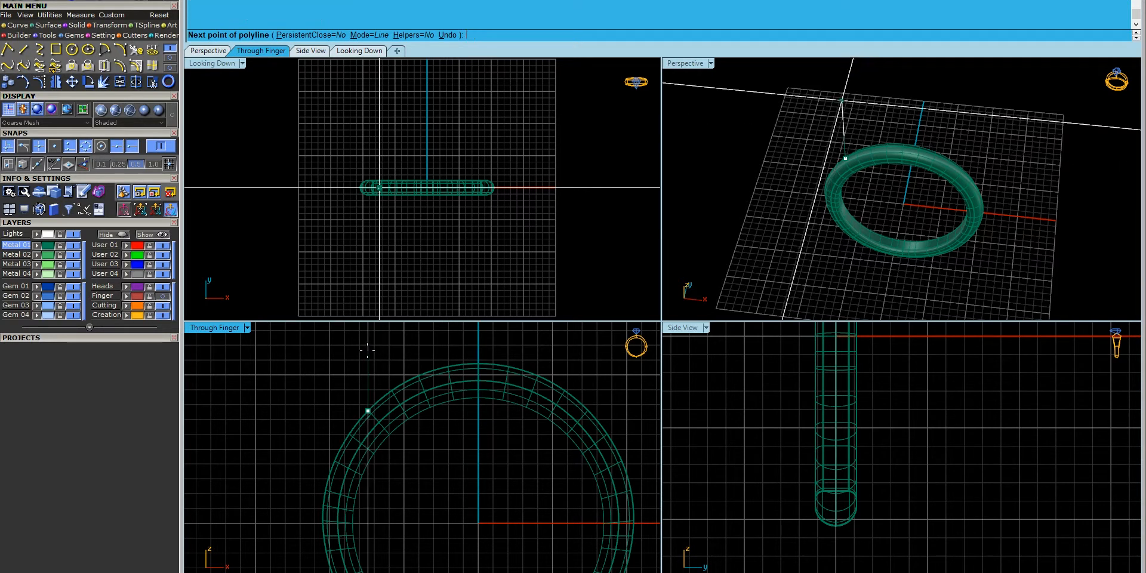
click(380, 251)
key(Return)
click(380, 230)
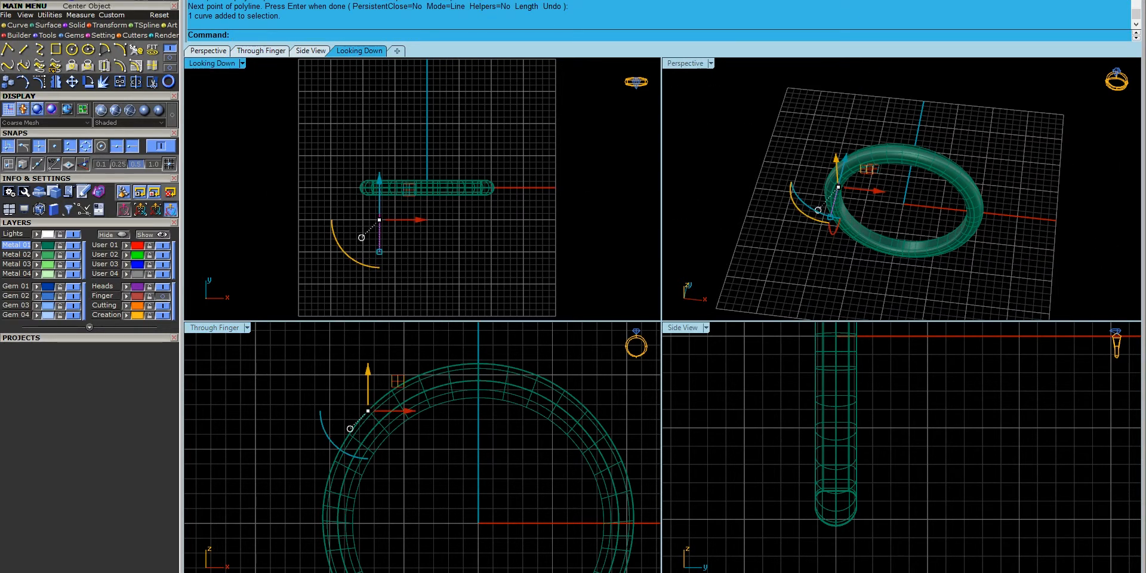
click(72, 82)
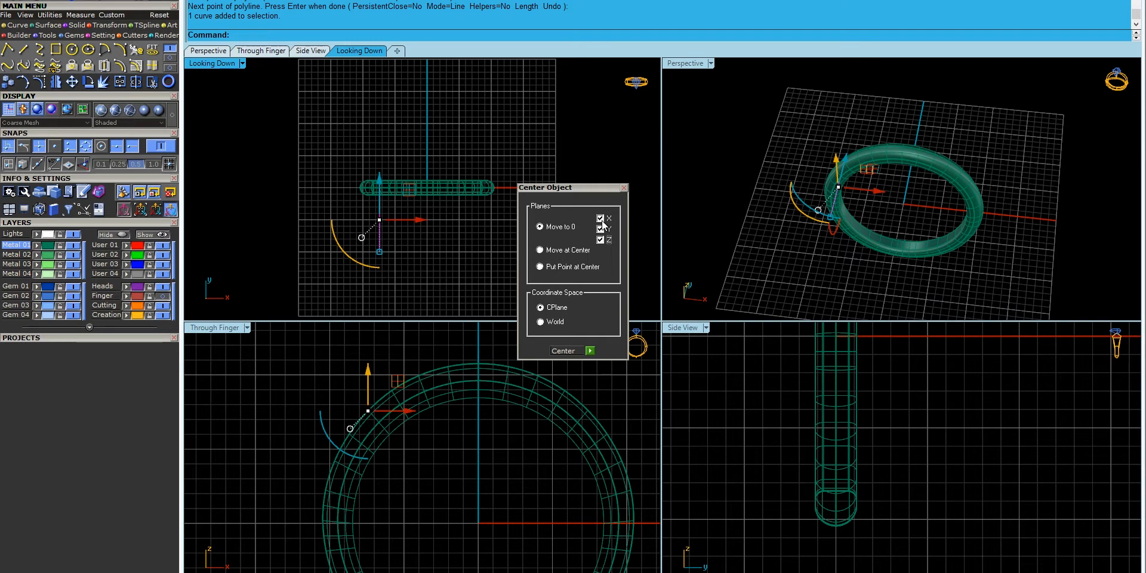
click(591, 351)
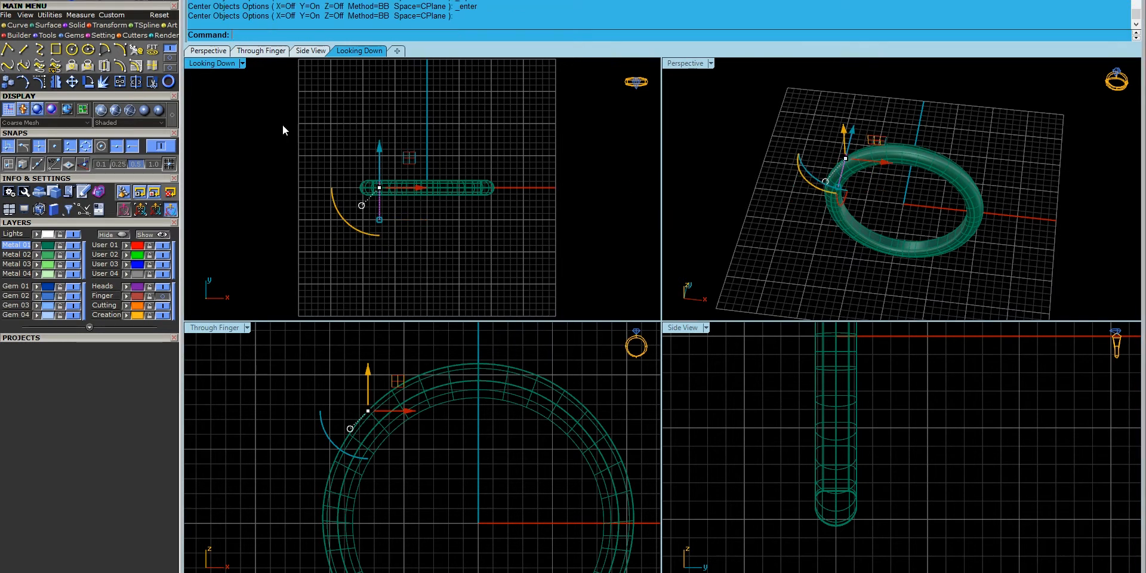
click(115, 247)
- Mirror-copy the vertical line across the origin
key(ctrl+m)
text(0)
key(Return)
click(442, 267)
click(422, 246)
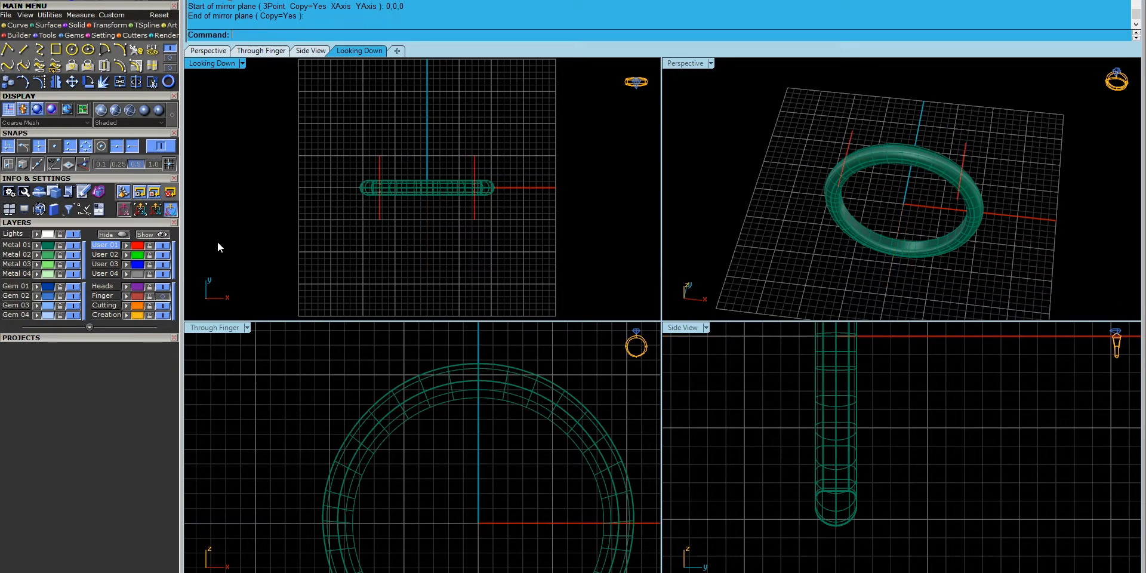
- Sweep both vertical lines along the ring-size circle into a curved surface
click(73, 245)
click(163, 296)
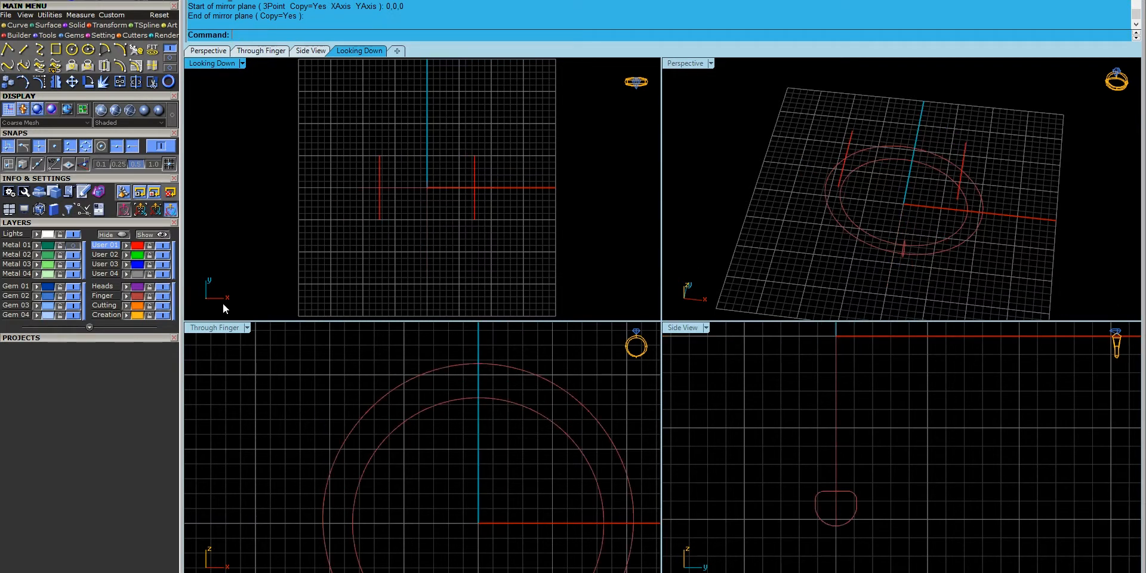
click(394, 375)
click(416, 382)
text(Sweep2)
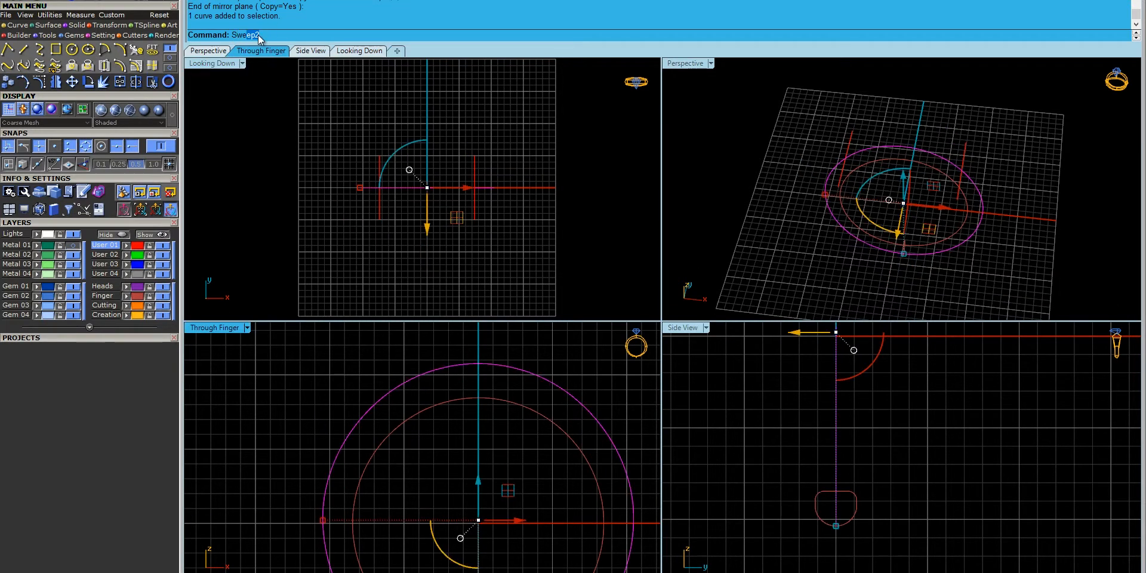
click(255, 52)
drag(875, 123, 848, 144)
drag(994, 136, 959, 162)
key(Return)
key(Return)
click(897, 135)
right_drag(791, 205, 919, 201)
- Show the Metal 01 shank layer again and glance at the reference ring photo
click(522, 254)
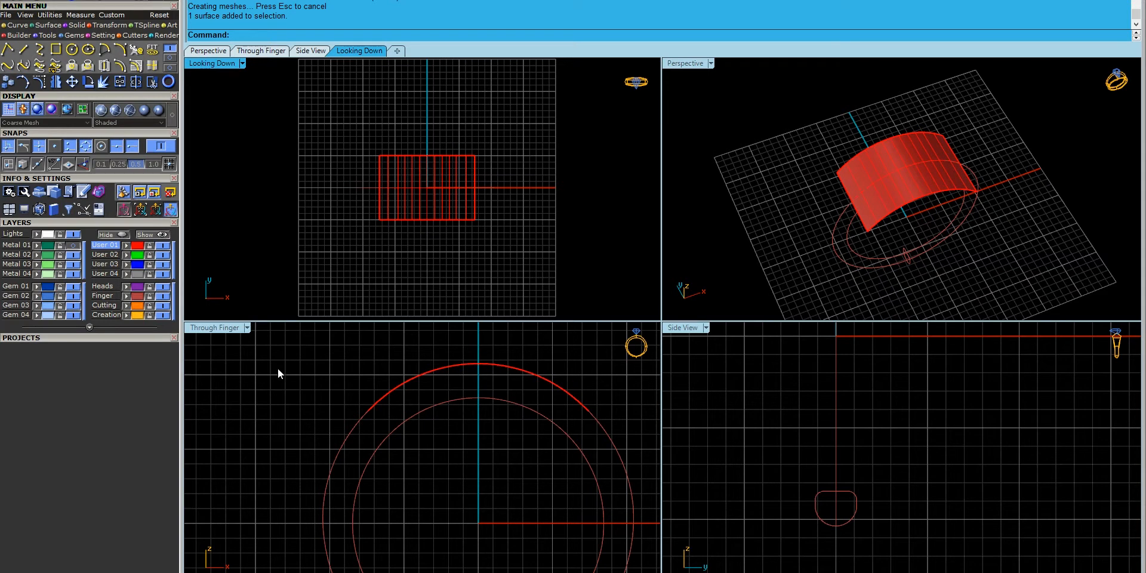
right_drag(596, 454, 547, 471)
click(73, 245)
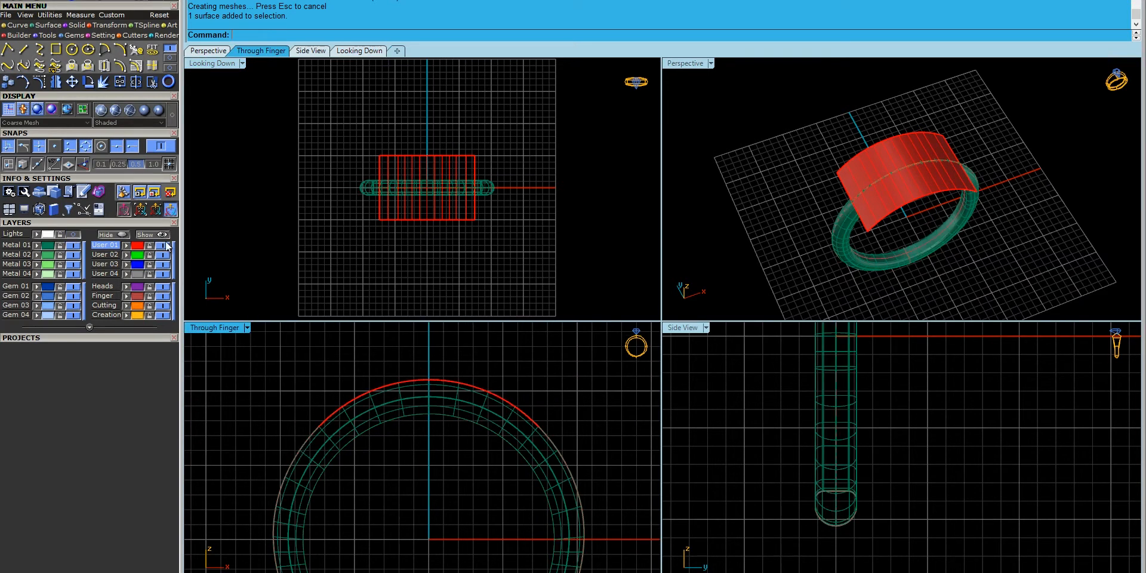
right_drag(848, 227, 861, 224)
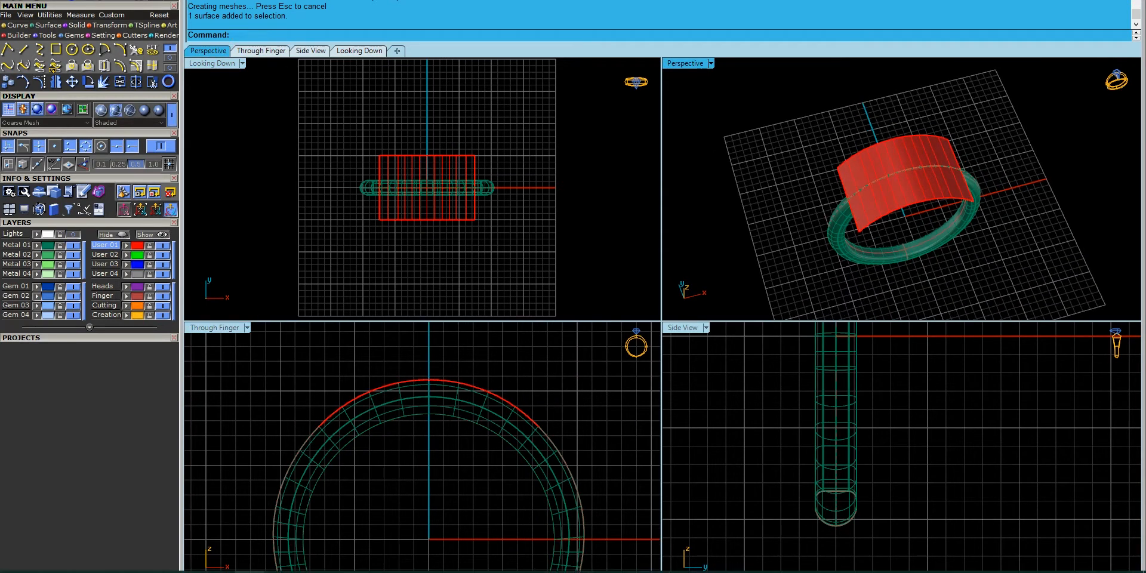
click(251, 572)
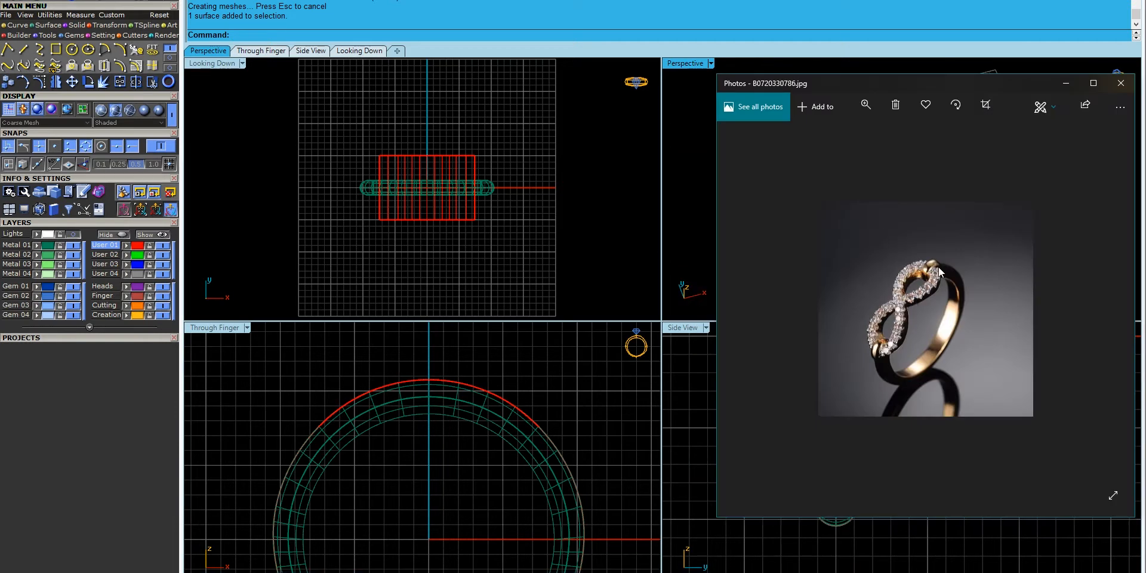
click(1066, 83)
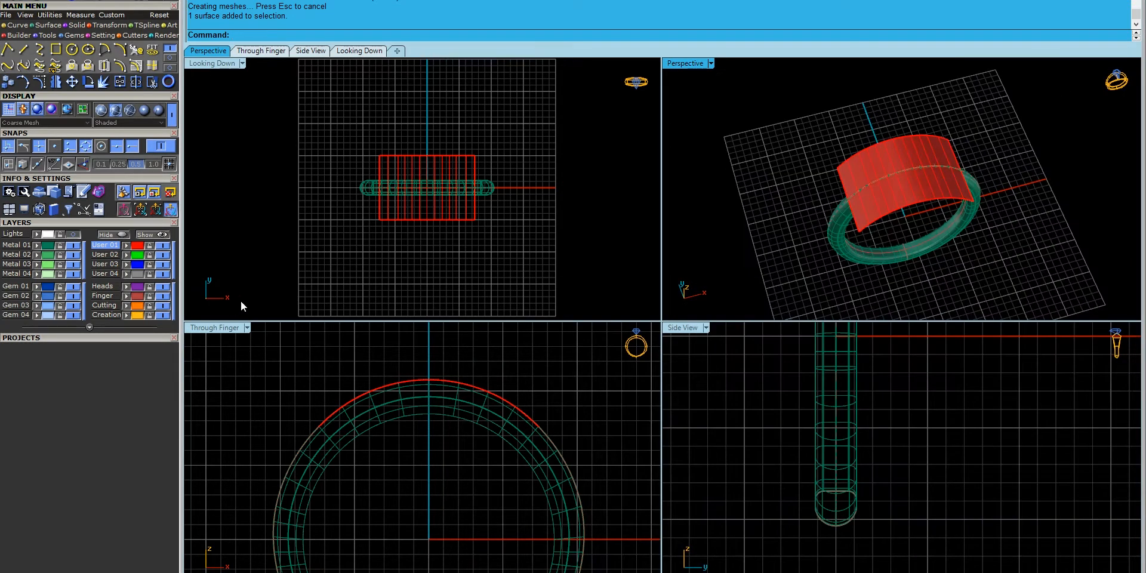
- Create flat UV curves from the curved red surface
click(67, 245)
click(356, 250)
click(457, 206)
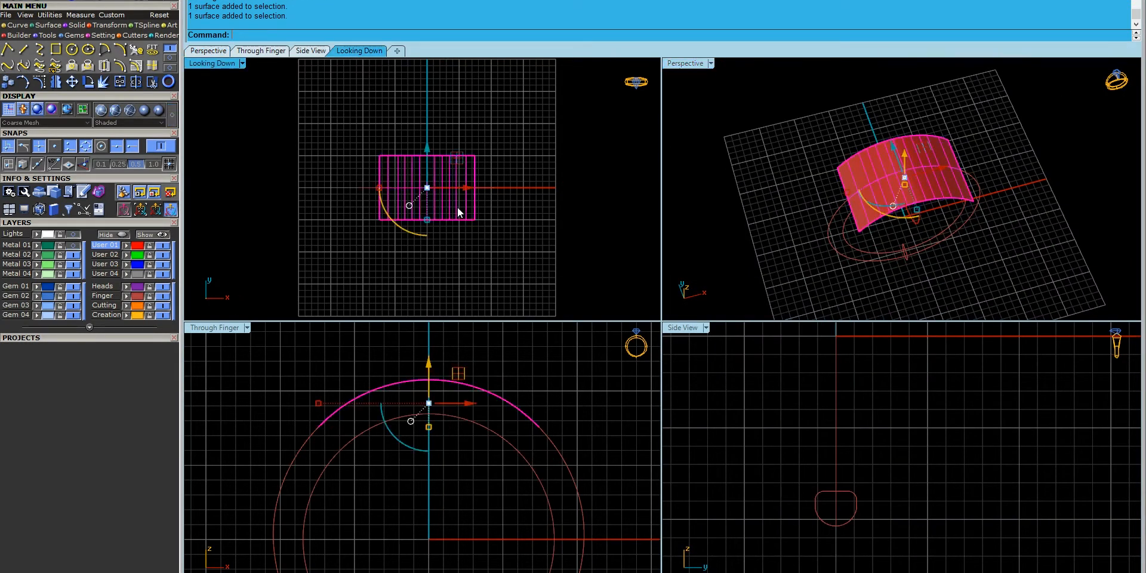
click(170, 58)
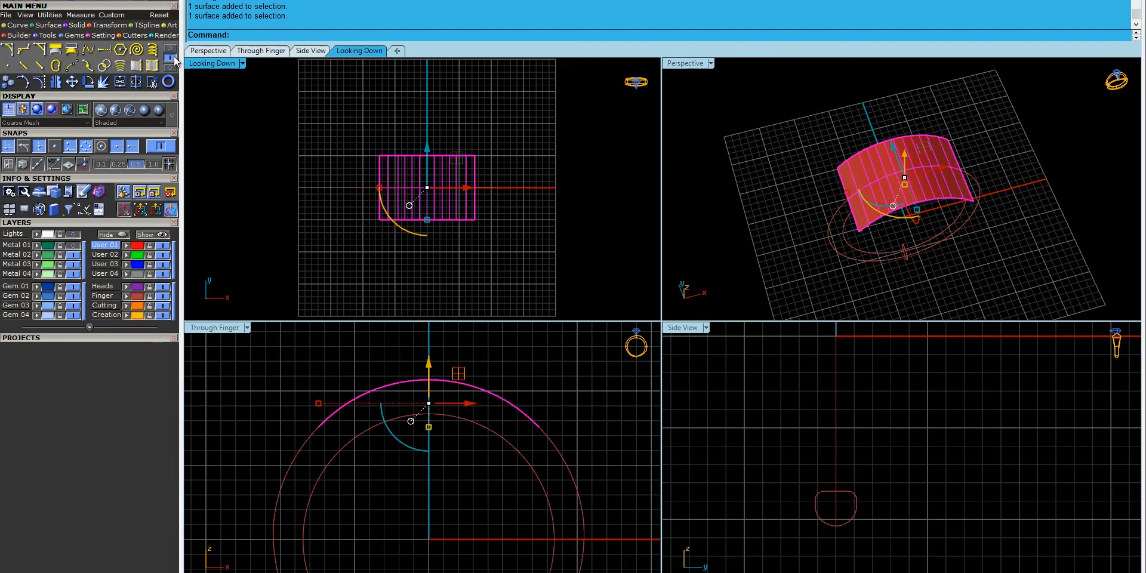
click(59, 55)
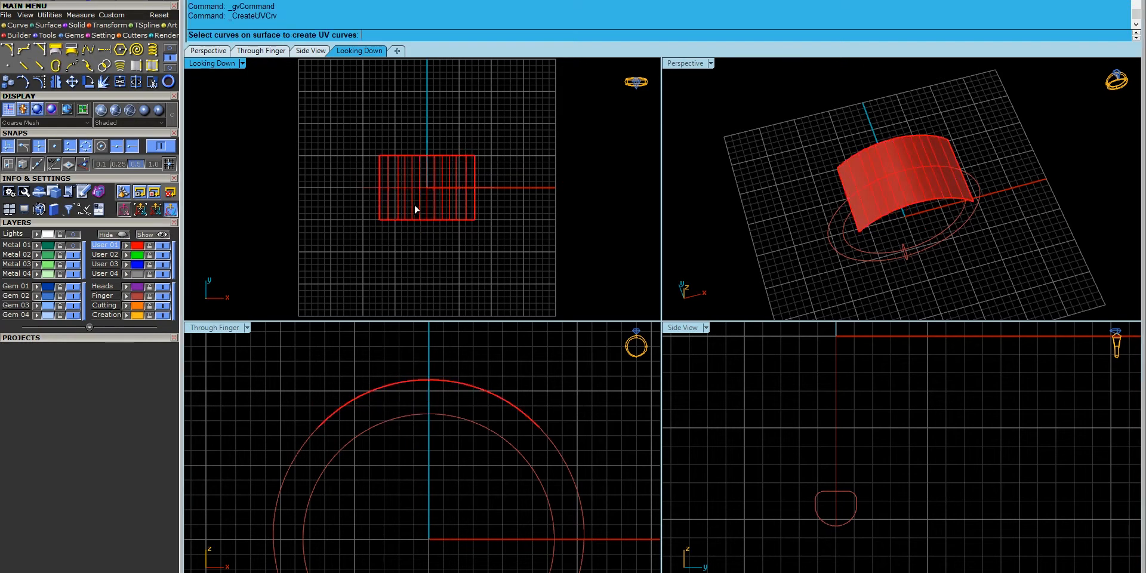
right_click(418, 258)
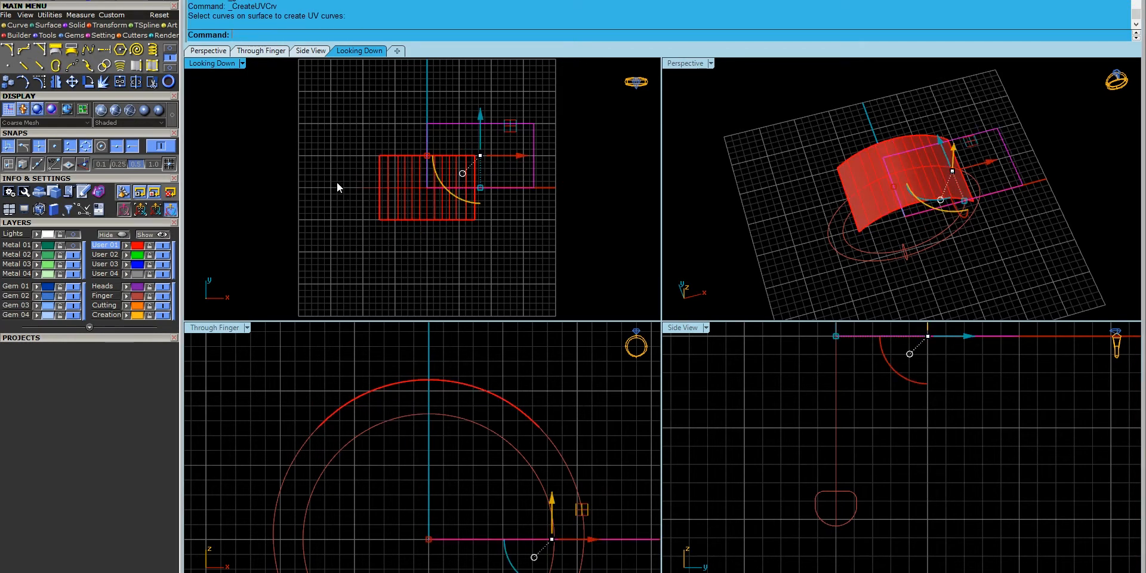
- Centre the flat UV rectangle at the origin on X, Y and Z
click(62, 30)
click(610, 242)
click(610, 222)
click(592, 352)
right_drag(851, 239, 817, 185)
click(72, 3)
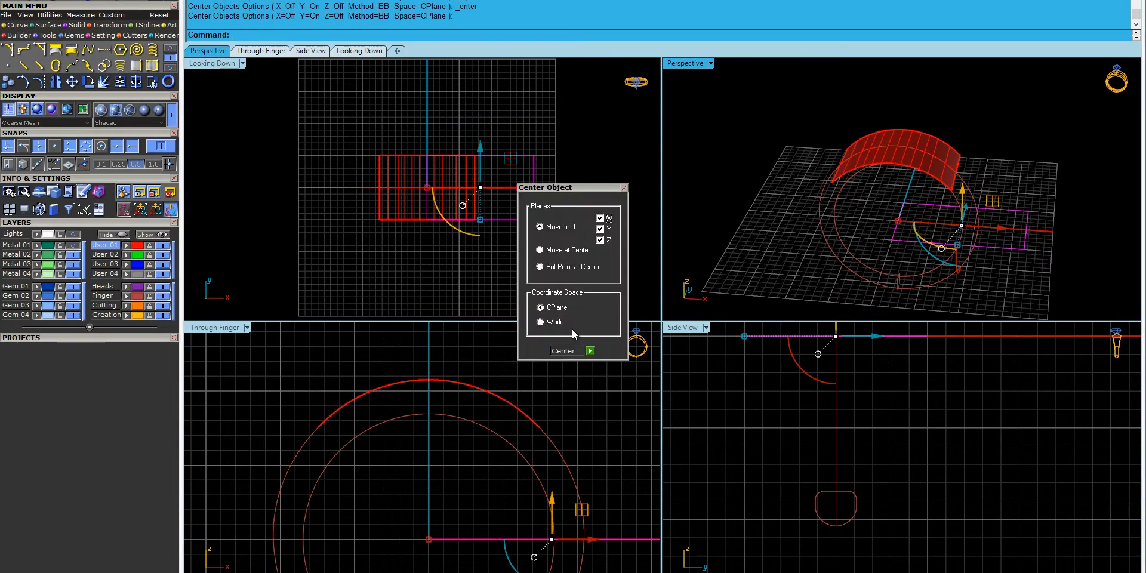
click(591, 351)
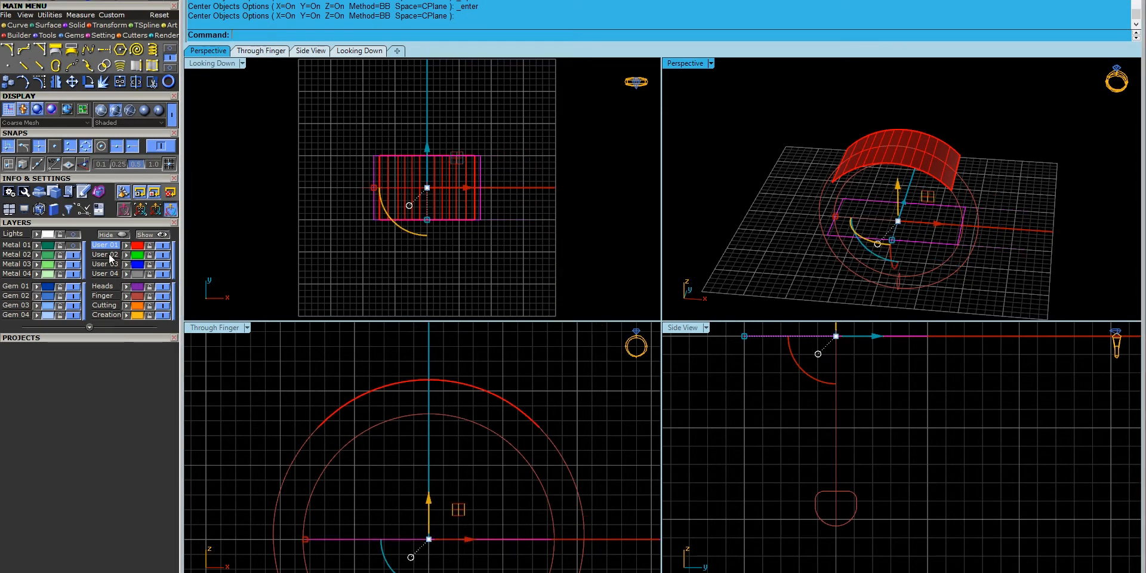
- Make User 02 current, then restore the User 01 surface and Finger layers for a front-on view
click(163, 245)
click(162, 296)
click(460, 208)
drag(486, 206, 464, 198)
right_drag(914, 229, 958, 260)
scroll(915, 251, up, 5)
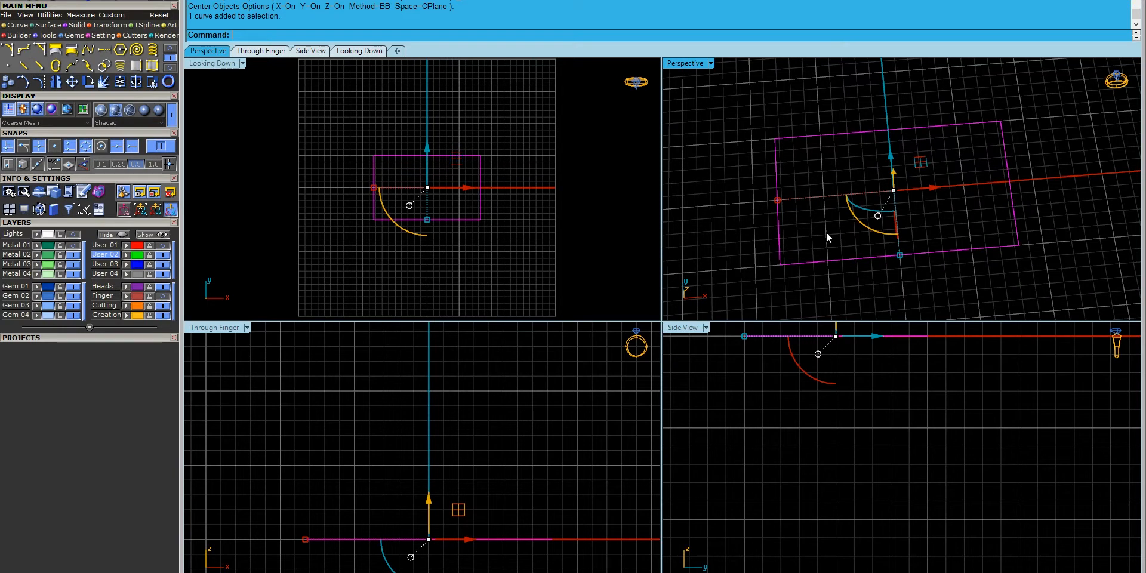
click(162, 245)
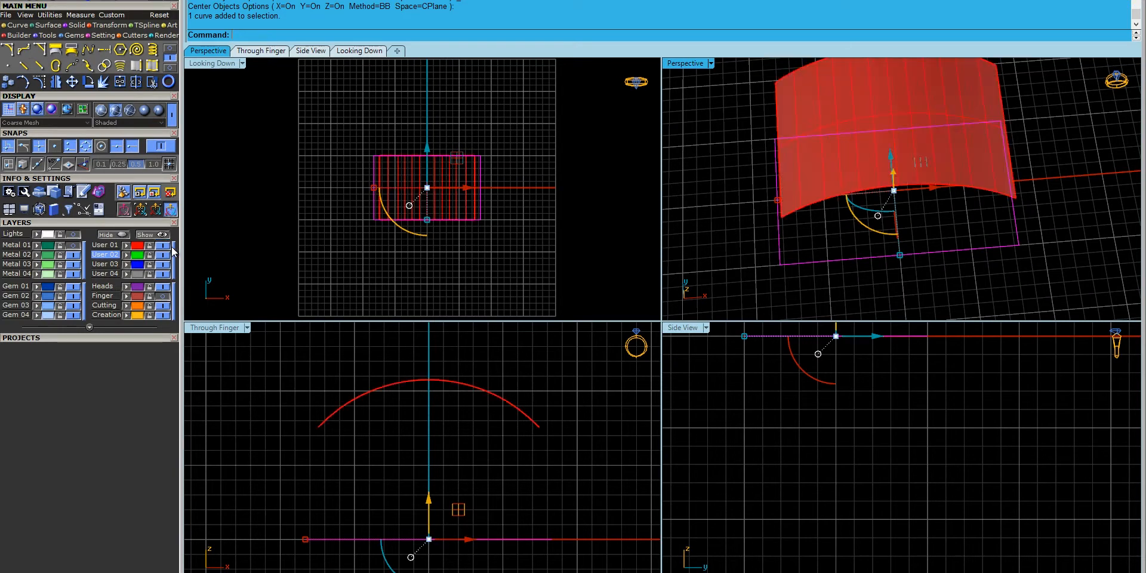
right_drag(986, 236, 1004, 225)
click(839, 89)
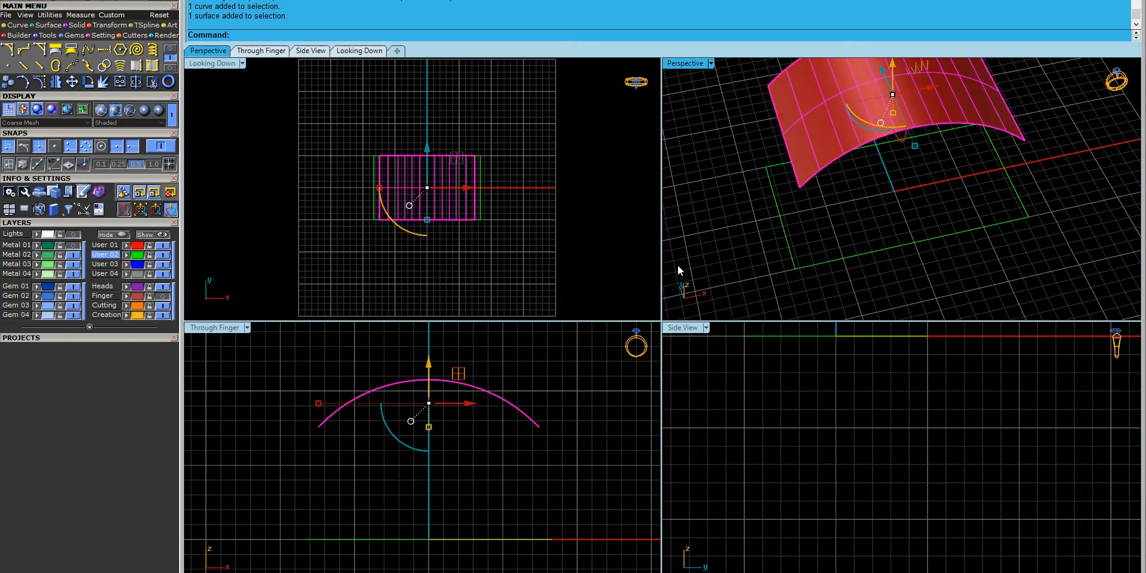
click(162, 296)
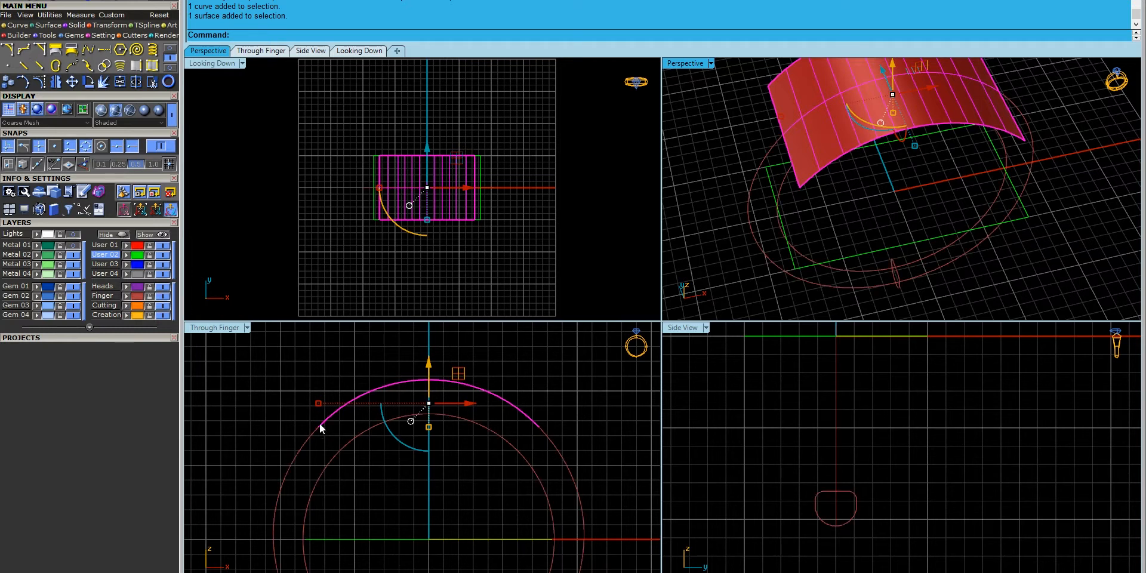
right_drag(478, 409, 496, 433)
right_drag(890, 251, 847, 249)
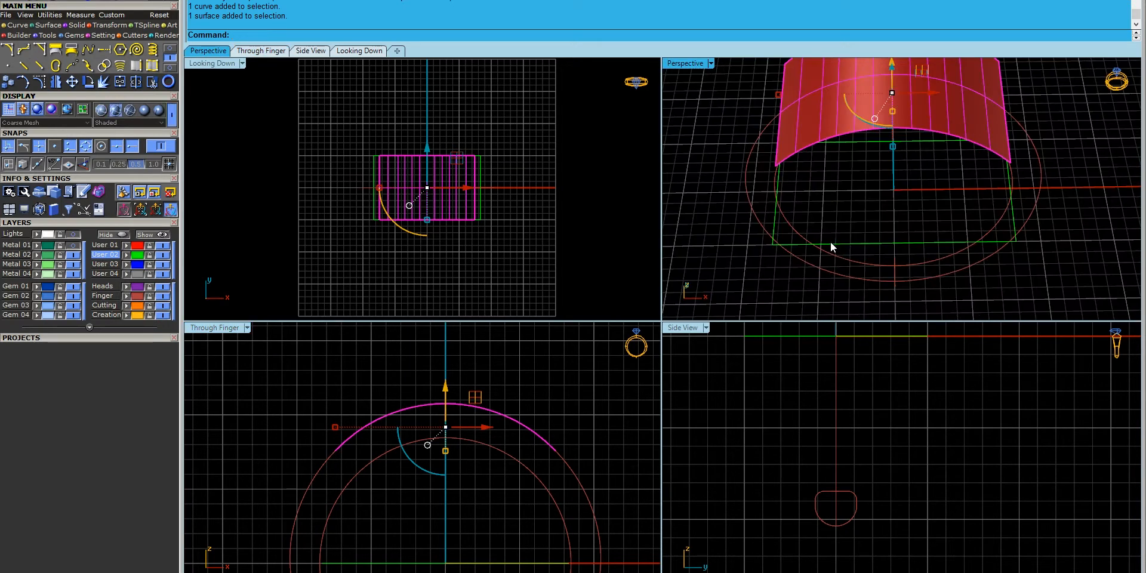
- Deselect everything and hide the Finger and User 01 surface layers
click(240, 293)
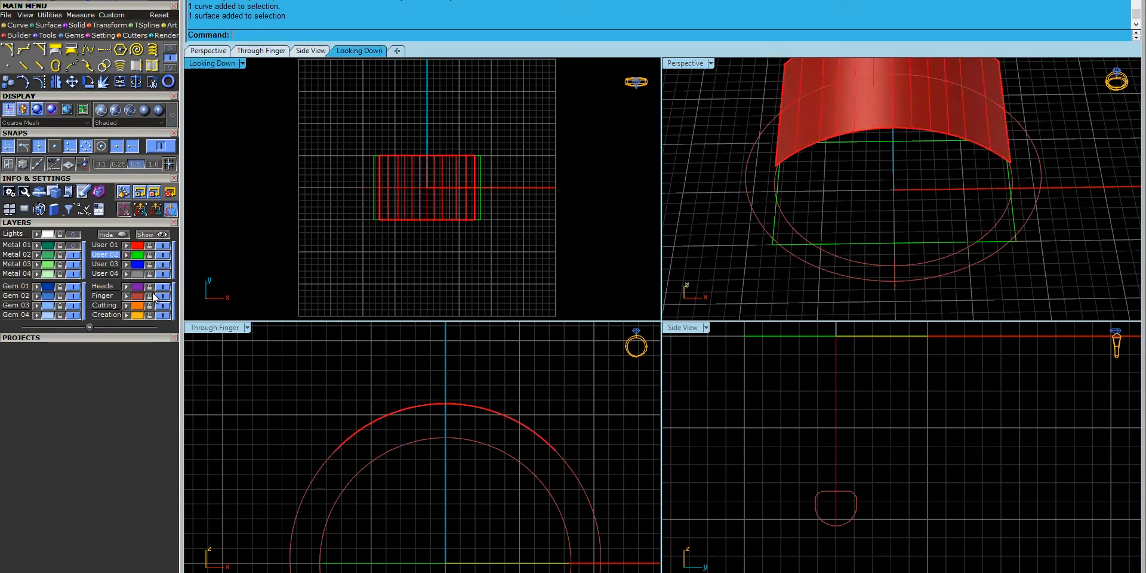
click(161, 296)
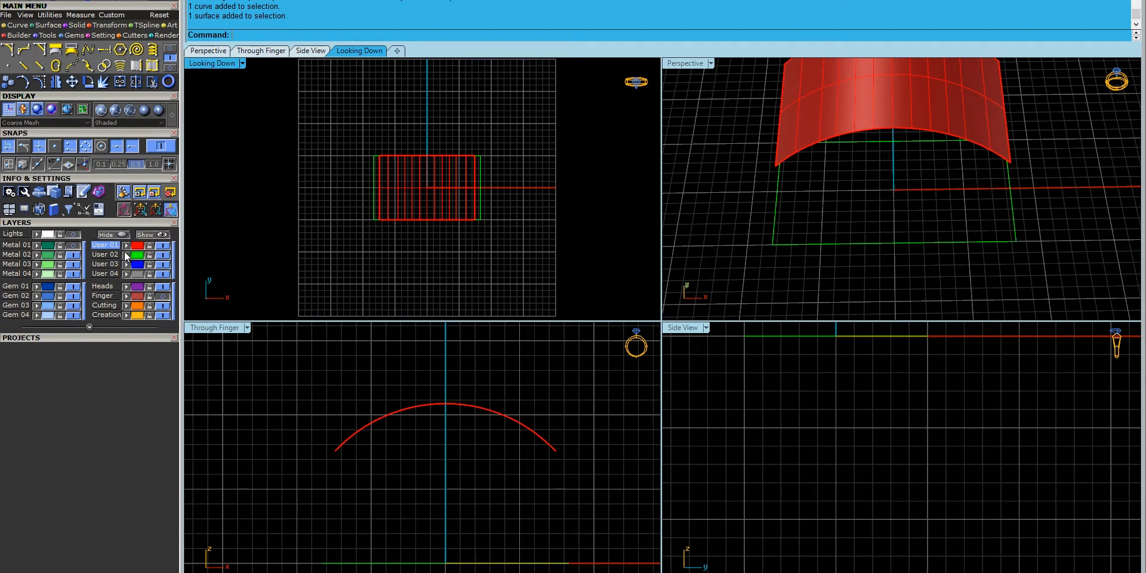
click(162, 246)
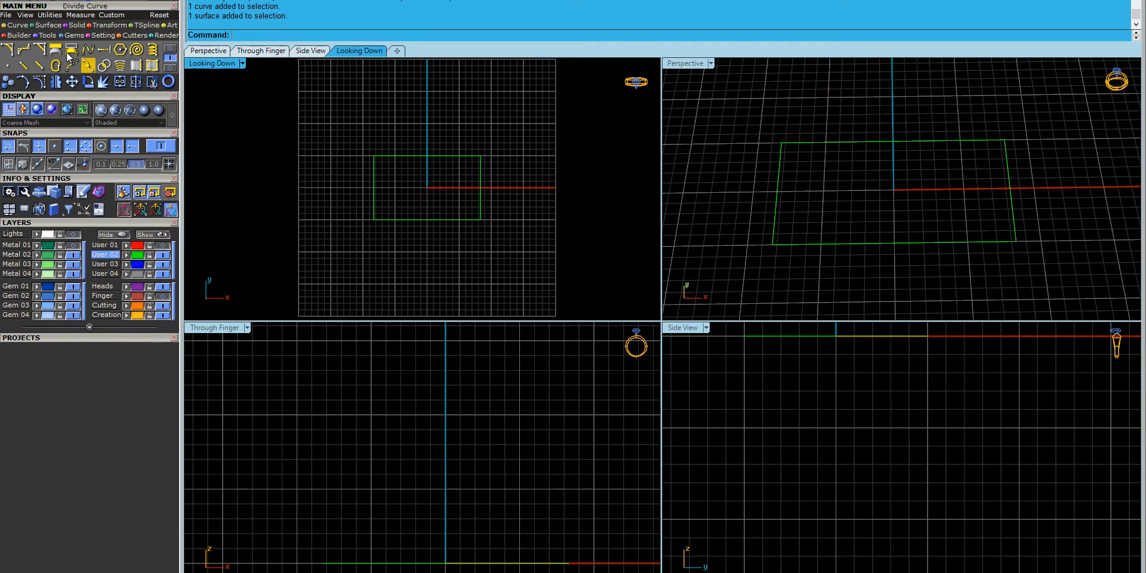
- Draw a 2Point circle from the origin to the rectangle's left edge
click(170, 48)
click(71, 49)
click(332, 35)
scroll(348, 197, up, 5)
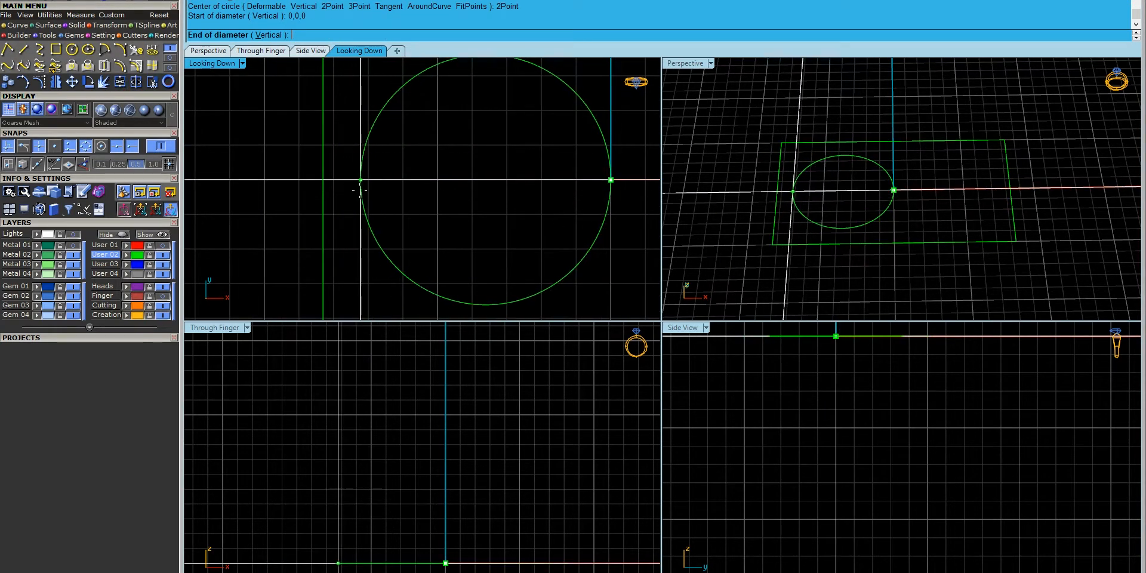
click(357, 189)
scroll(368, 191, down, 5)
- Split the circle at its left and right quadrants and delete the lower half
click(457, 193)
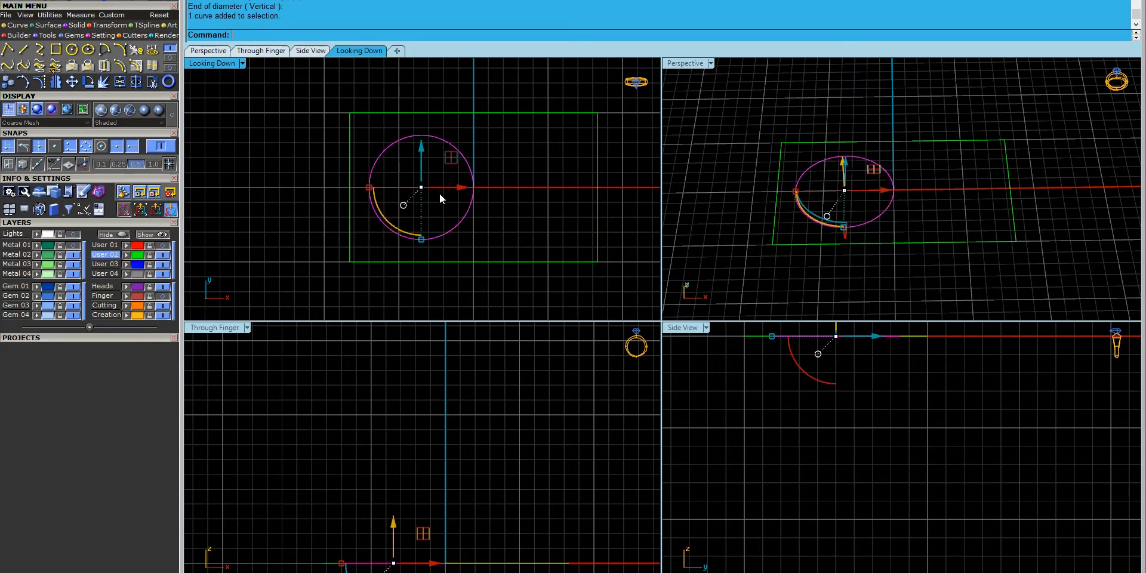
key(ctrl+shift+s)
text(p)
key(Return)
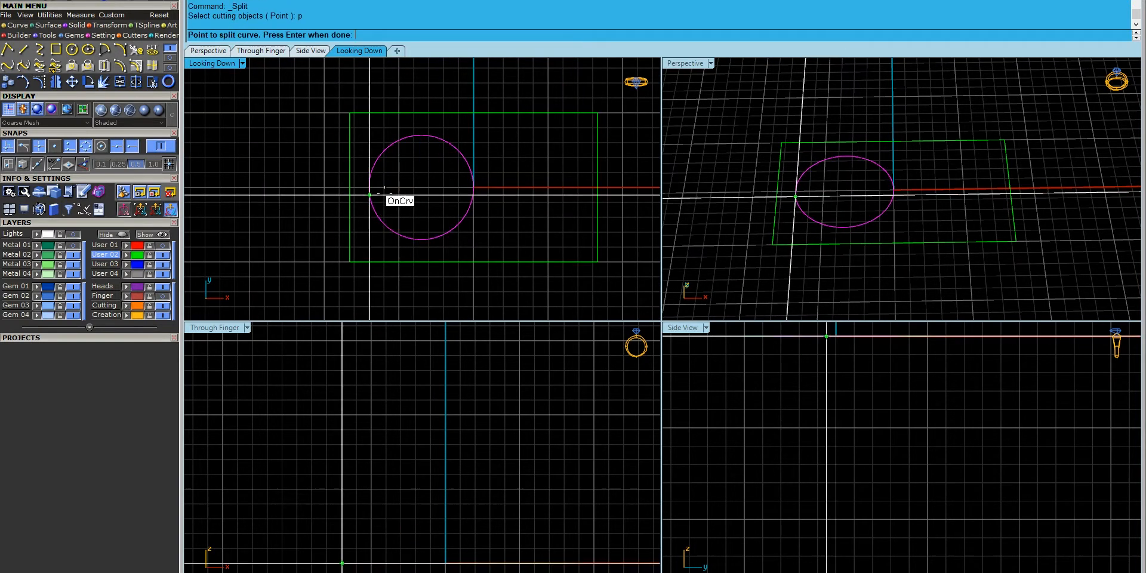
click(369, 188)
click(473, 187)
key(Return)
ctrl+click(470, 167)
key(Delete)
- Rotate a copy of the upper arc about 0,0,0 to form the S-curve's second half
click(468, 167)
key(ctrl+r)
click(284, 36)
text(0,0,0)
key(Return)
click(473, 136)
click(482, 241)
key(Return)
- Join the two arcs and rebuild the curve to 100 points, degree 3
drag(497, 172, 453, 204)
key(ctrl+j)
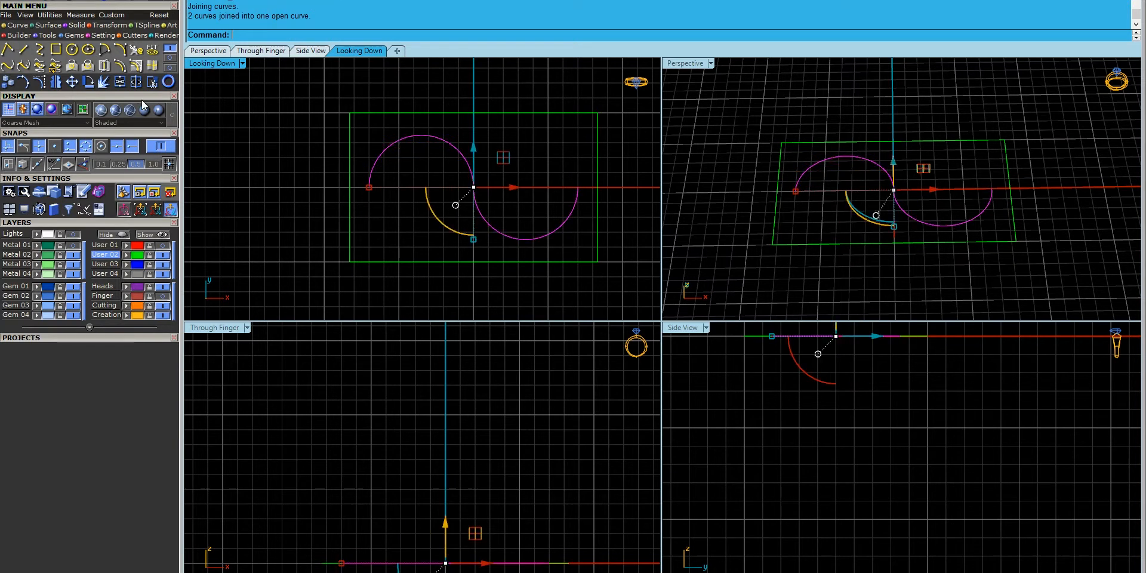
text(Rebuild)
key(Return)
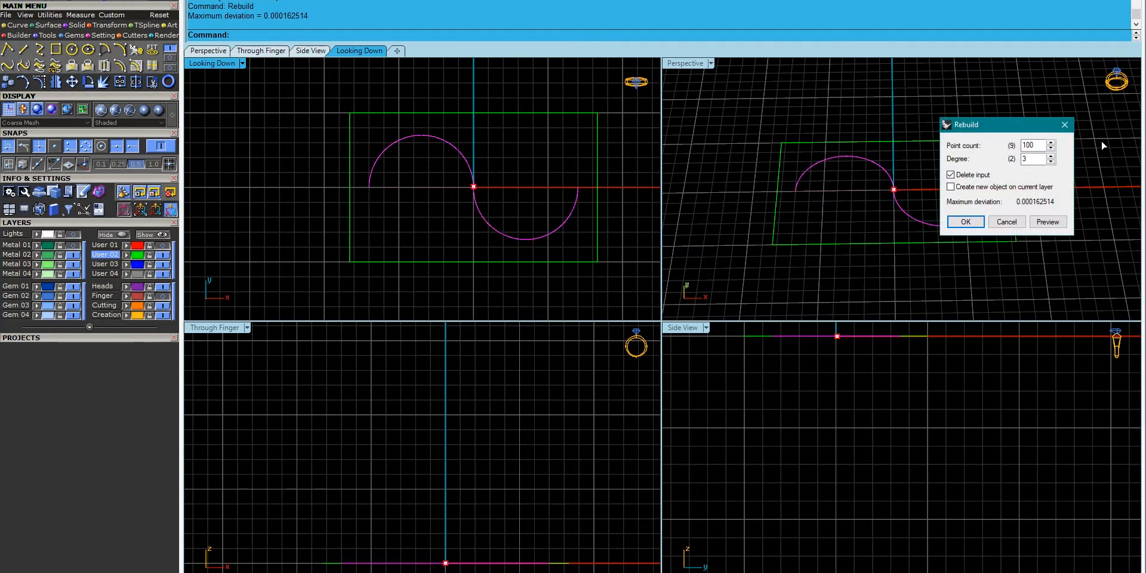
click(1050, 222)
key(Return)
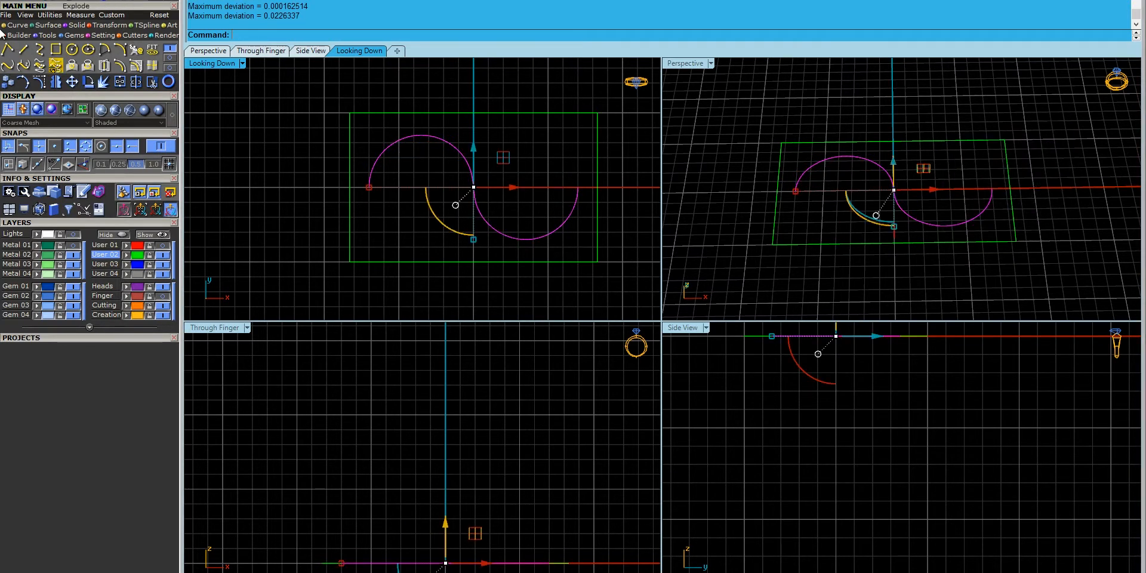
- Use the gumball to spread the S-curve's centre and outer control points sideways
click(46, 80)
scroll(458, 177, up, 4)
drag(451, 177, 500, 150)
shift+drag(434, 241, 489, 194)
drag(423, 150, 465, 103)
shift+drag(498, 283, 541, 261)
drag(446, 193, 443, 198)
drag(435, 256, 544, 125)
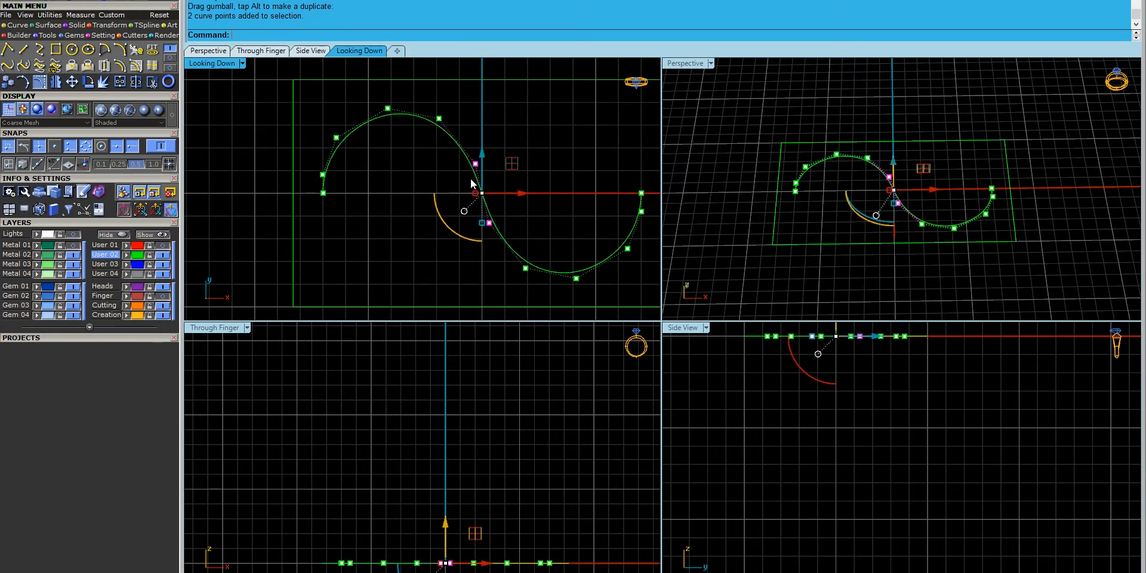
drag(474, 195, 470, 197)
click(390, 164)
- Rebuild the S-curve and mirror it into an infinity shape
click(476, 174)
key(Return)
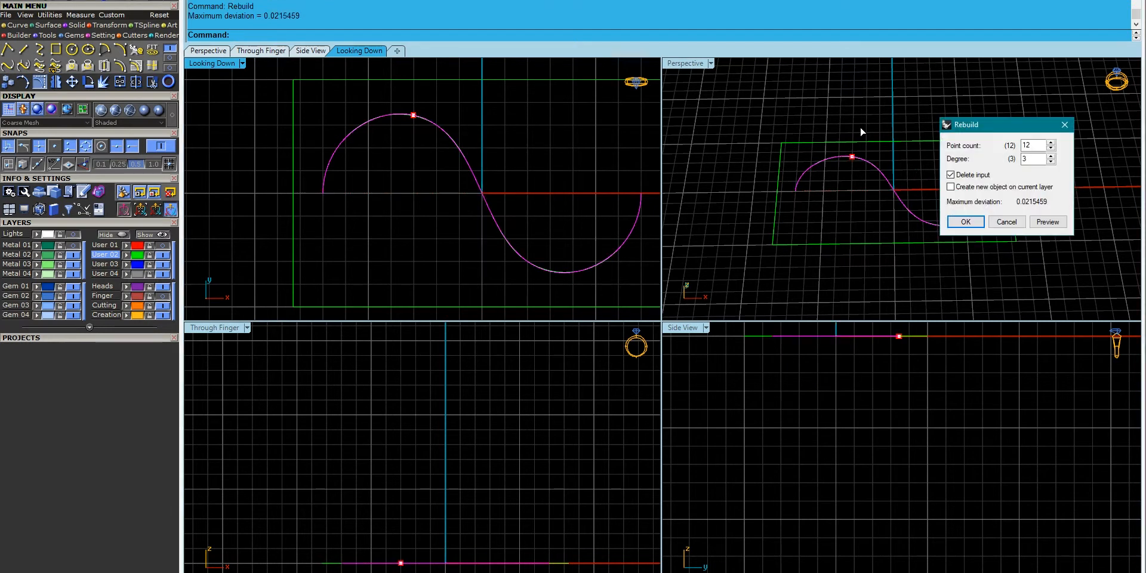
key(Return)
right_drag(503, 200, 468, 199)
click(91, 81)
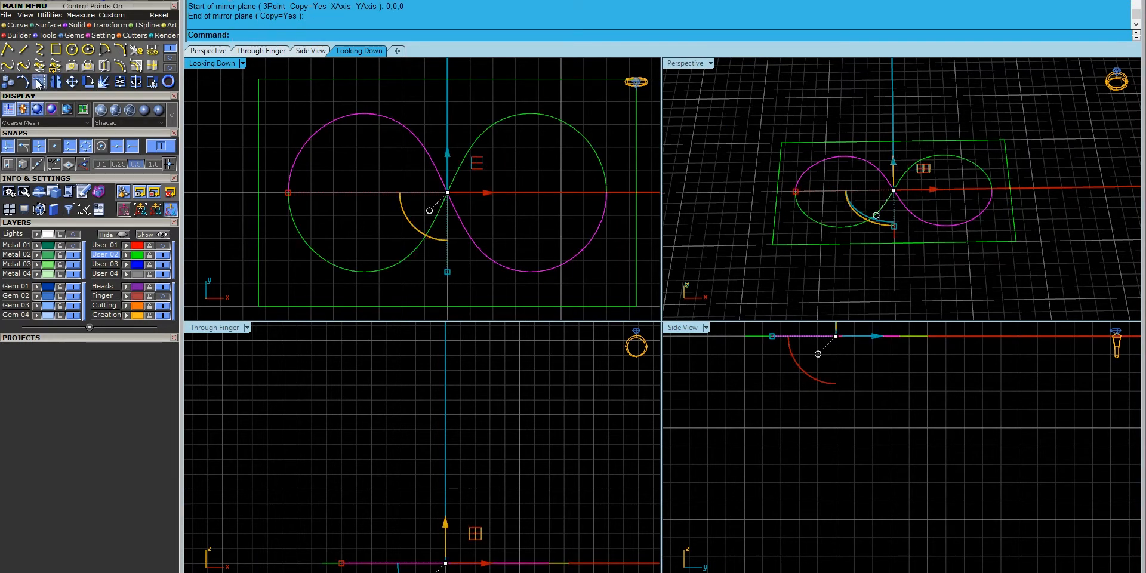
- Spread pairs of loop control points apart to widen and round both loops
drag(416, 114, 417, 114)
shift+drag(458, 279, 493, 258)
drag(408, 194, 390, 195)
drag(335, 143, 404, 98)
shift+drag(564, 246, 564, 246)
drag(350, 192, 337, 192)
click(356, 171)
click(382, 118)
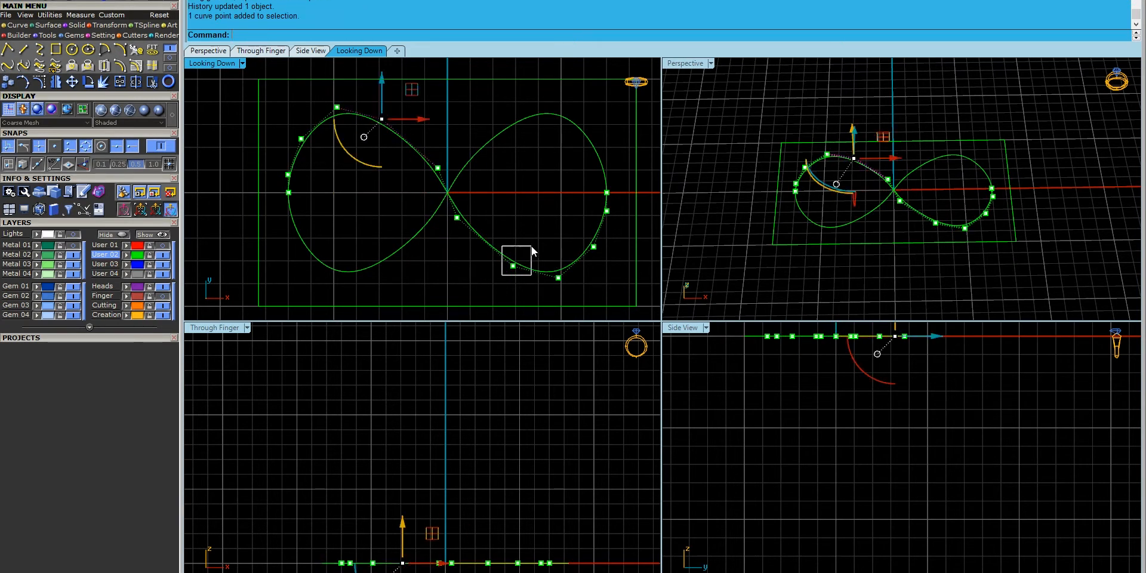
shift+drag(528, 255, 529, 252)
drag(381, 192, 413, 192)
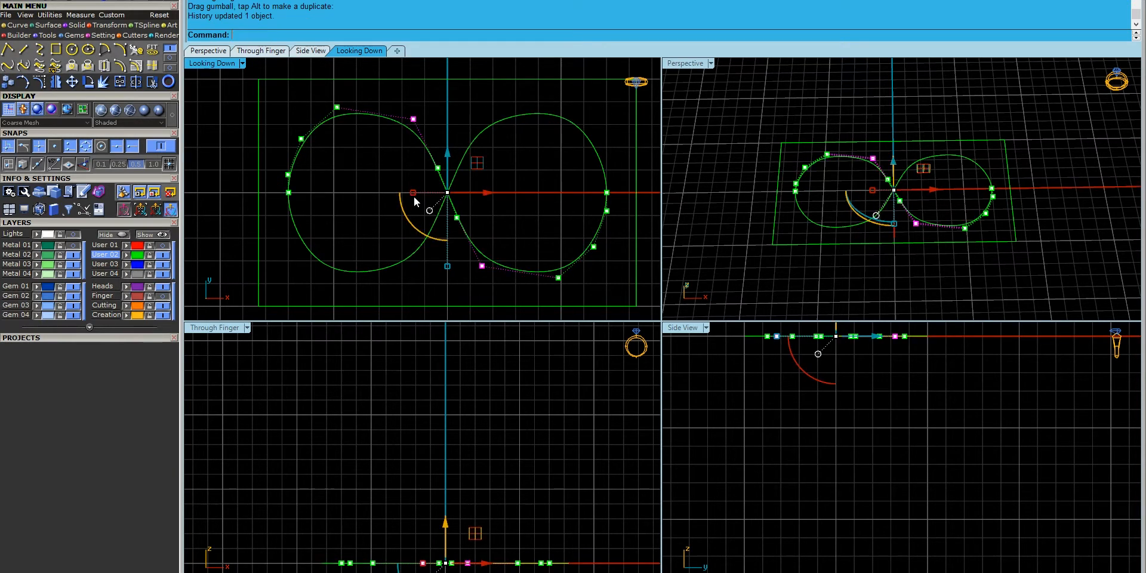
key(Escape)
key(Escape)
- Rebuild one half, then stretch four control points outward to widen the figure-eight
click(462, 225)
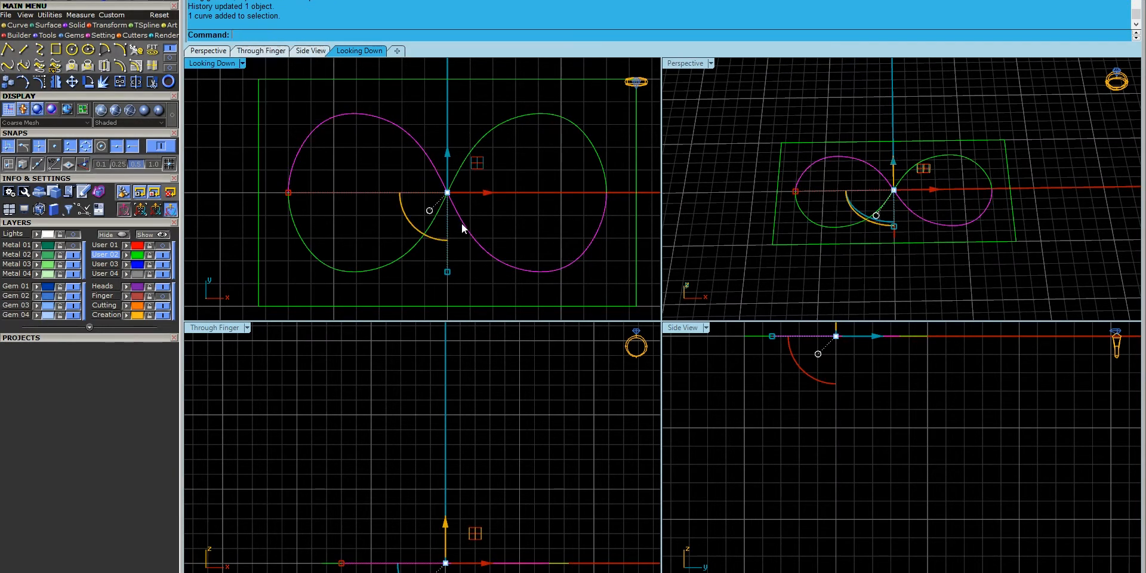
text(Re)
key(Return)
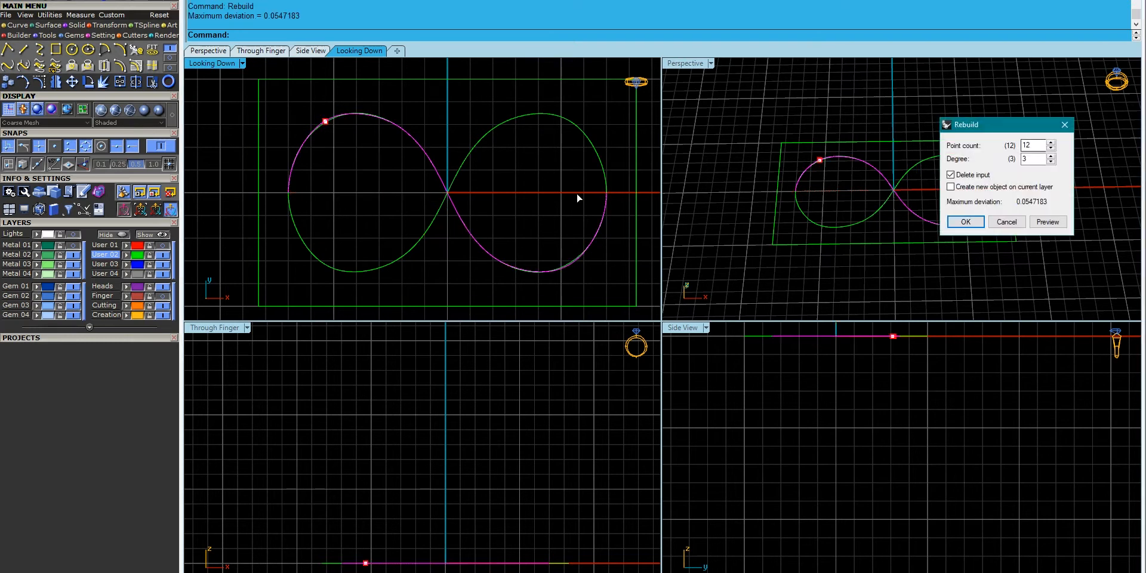
key(Return)
click(26, 84)
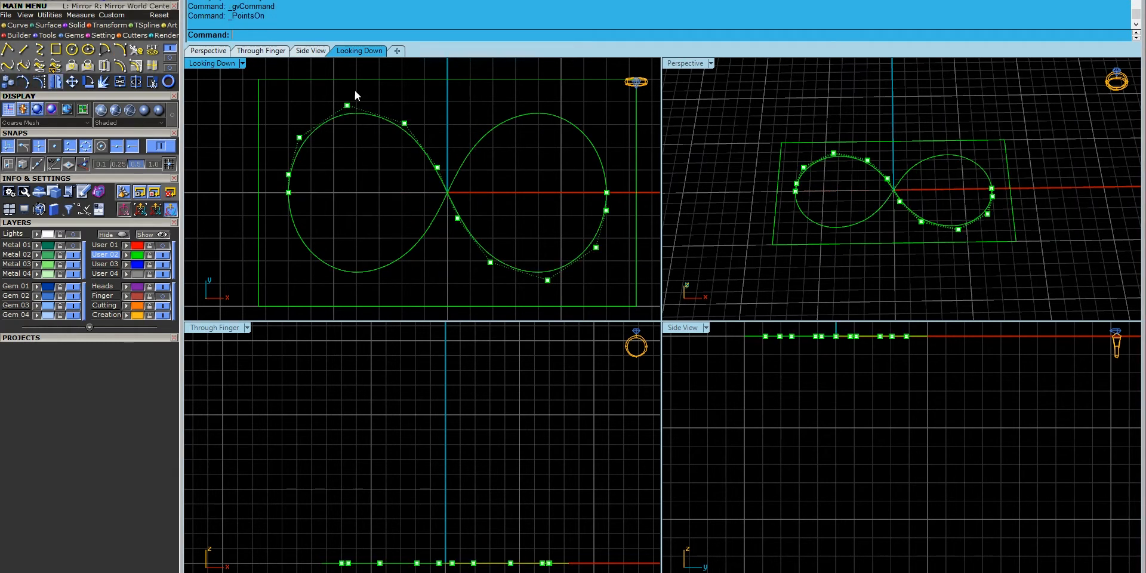
drag(360, 117, 413, 126)
shift+drag(532, 292, 559, 292)
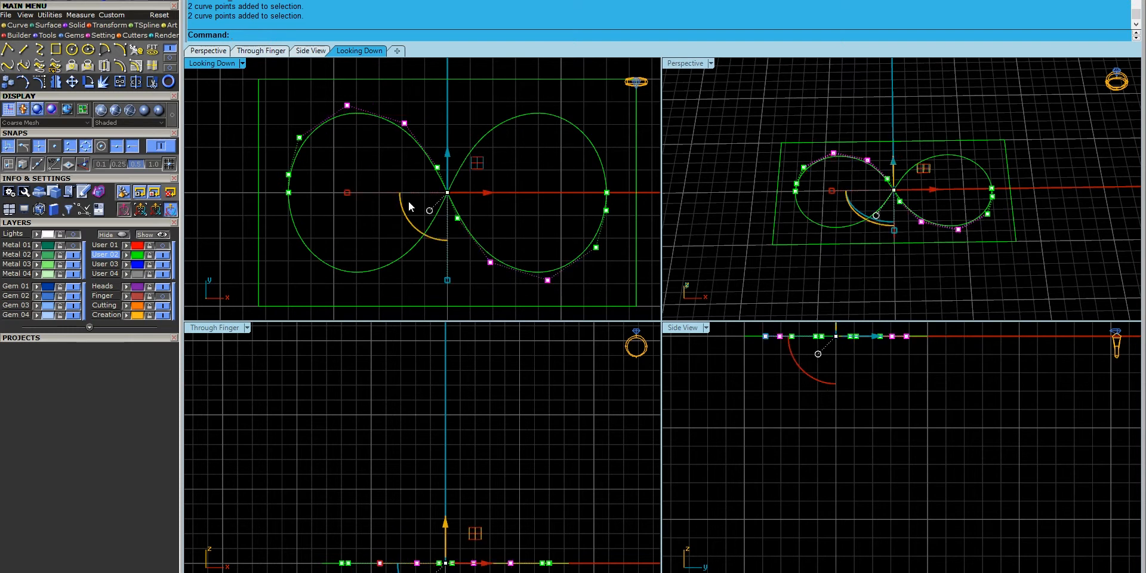
drag(344, 196, 325, 106)
key(Escape)
key(Escape)
- Rebuild the figure-eight curve to 12 points, degree 3
drag(419, 107, 393, 168)
text(Reb)
key(Return)
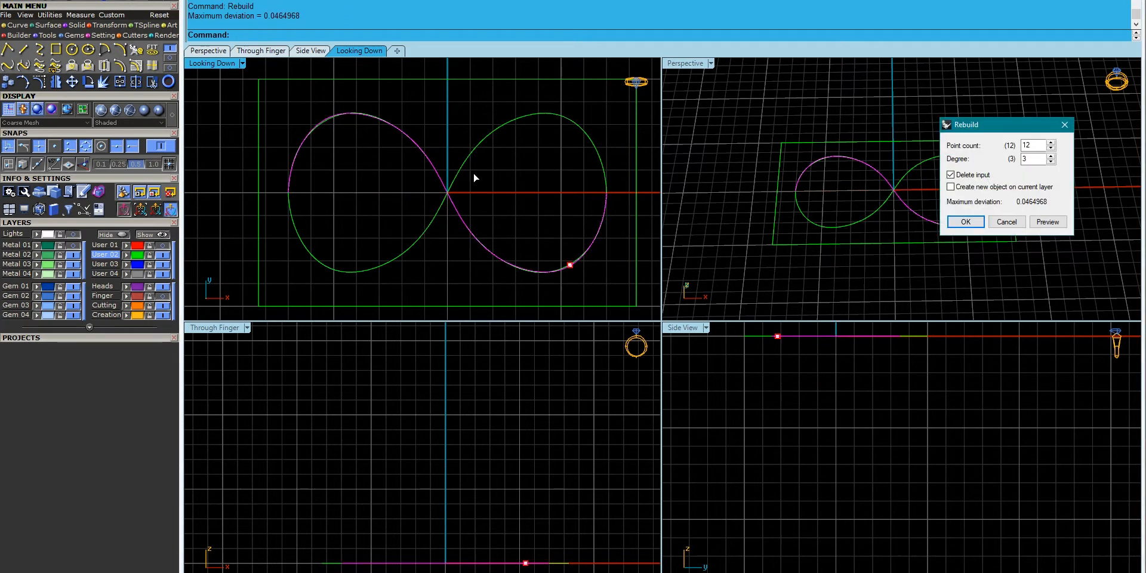
key(Return)
- Adjust the left control points and flatten the two centre points toward the crossing
click(40, 81)
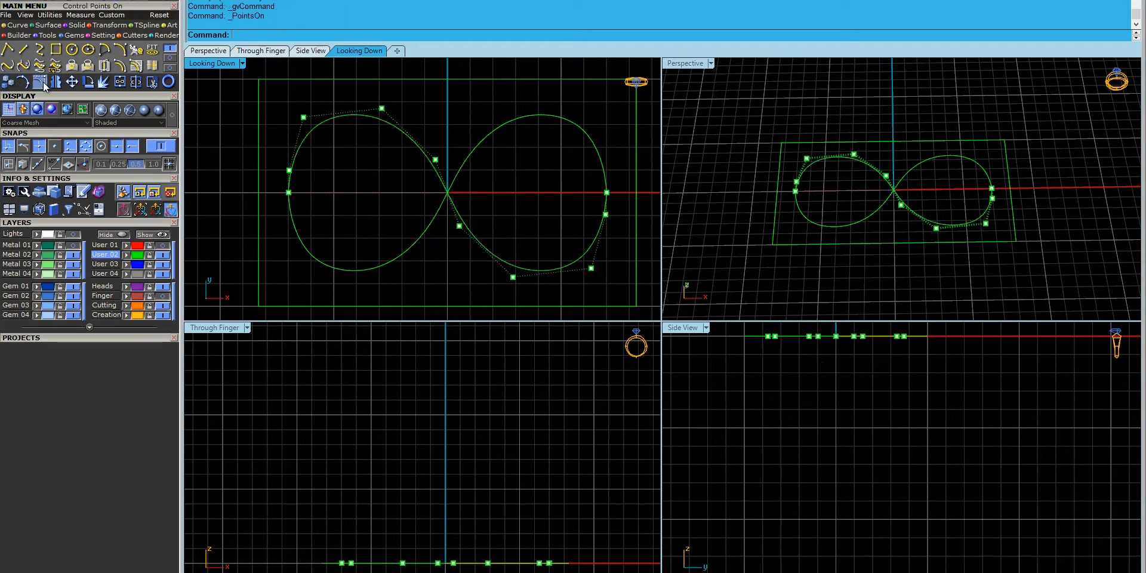
click(289, 171)
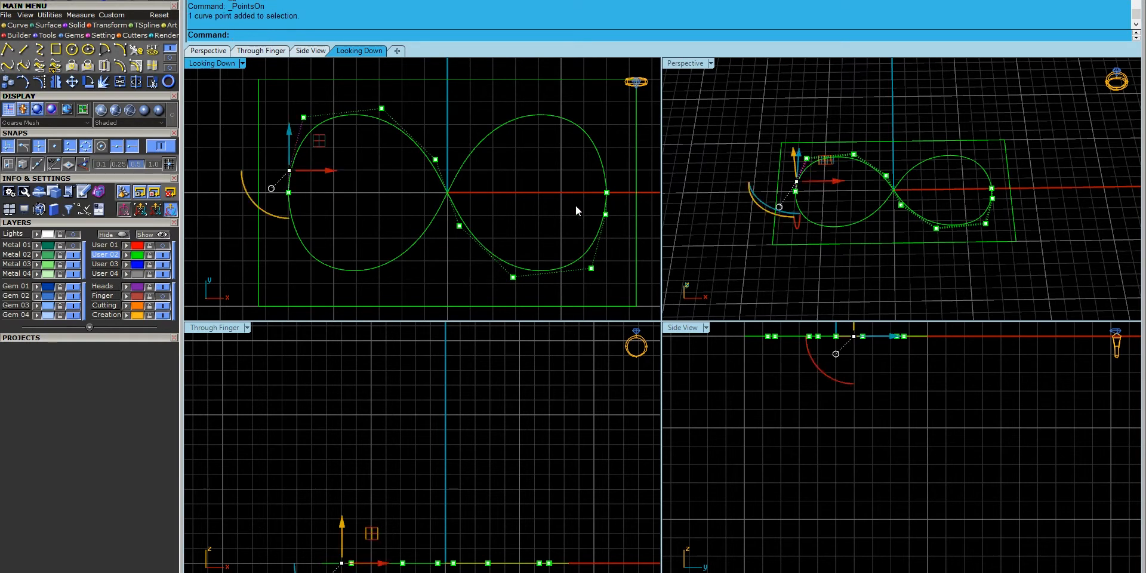
shift+drag(624, 213, 623, 213)
scroll(299, 205, up, 16)
drag(287, 195, 285, 199)
scroll(286, 189, down, 14)
click(443, 251)
drag(444, 254, 525, 122)
drag(483, 231, 485, 217)
scroll(419, 163, down, 8)
click(419, 163)
- Rebuild the infinity curve again and reframe the top view
click(431, 156)
text(Re)
key(Return)
click(428, 161)
right_drag(350, 228, 371, 224)
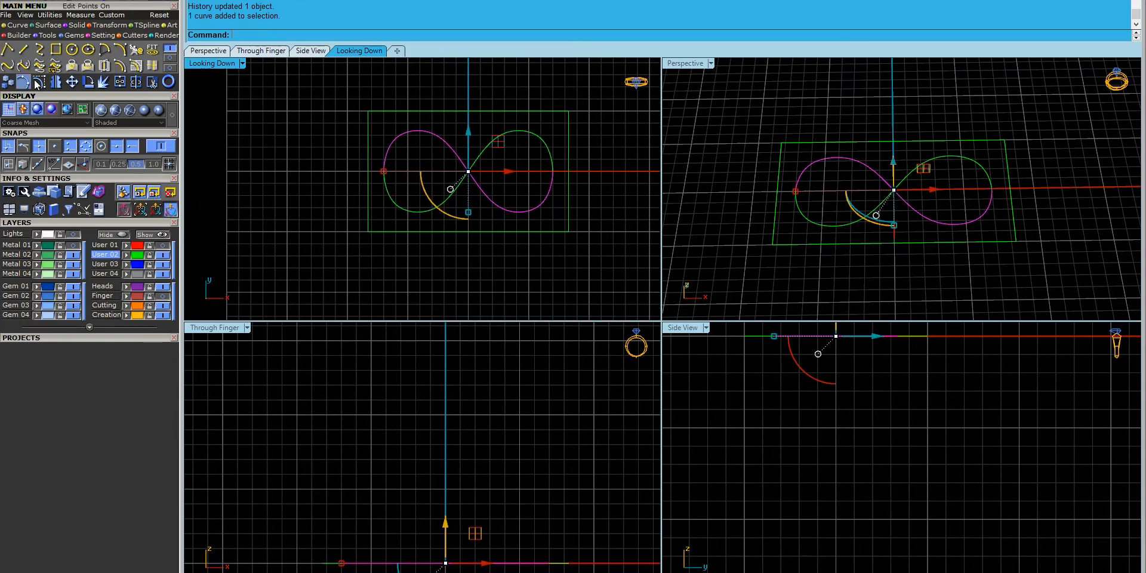
- Lift the two centre crossing points with the gumball's Z arrow and delete the extra curve
click(39, 82)
right_drag(452, 571, 436, 534)
scroll(436, 533, up, 4)
scroll(438, 538, up, 1)
drag(384, 482, 468, 543)
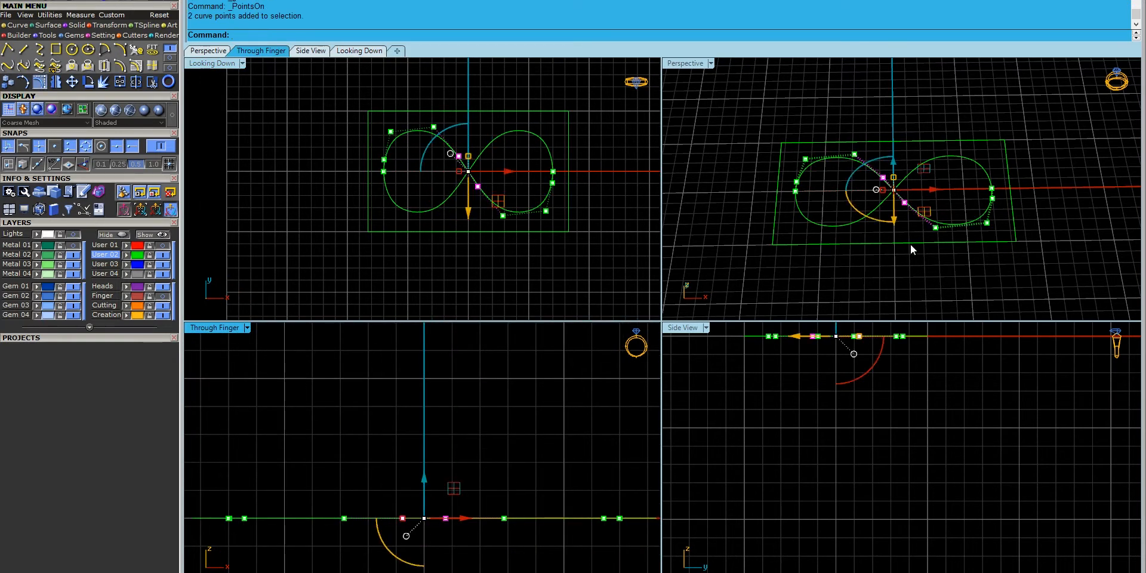
scroll(898, 188, up, 5)
drag(895, 184, 894, 171)
right_drag(894, 171, 853, 236)
click(851, 235)
key(Delete)
click(895, 202)
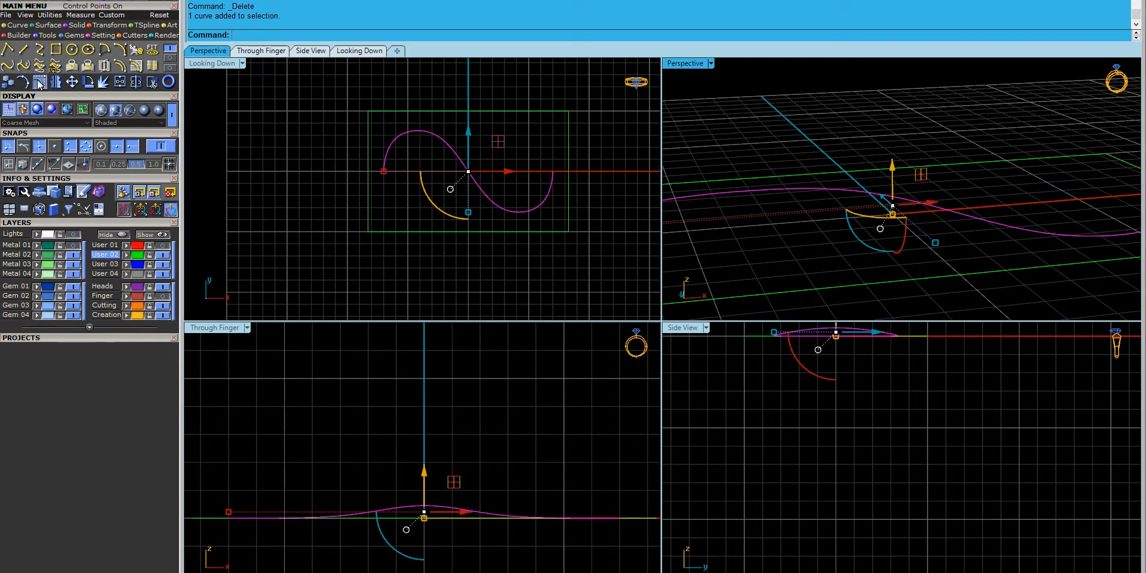
- Check the ring reference photo, raise the half curve's centre points, and rebuild it
click(31, 84)
click(249, 572)
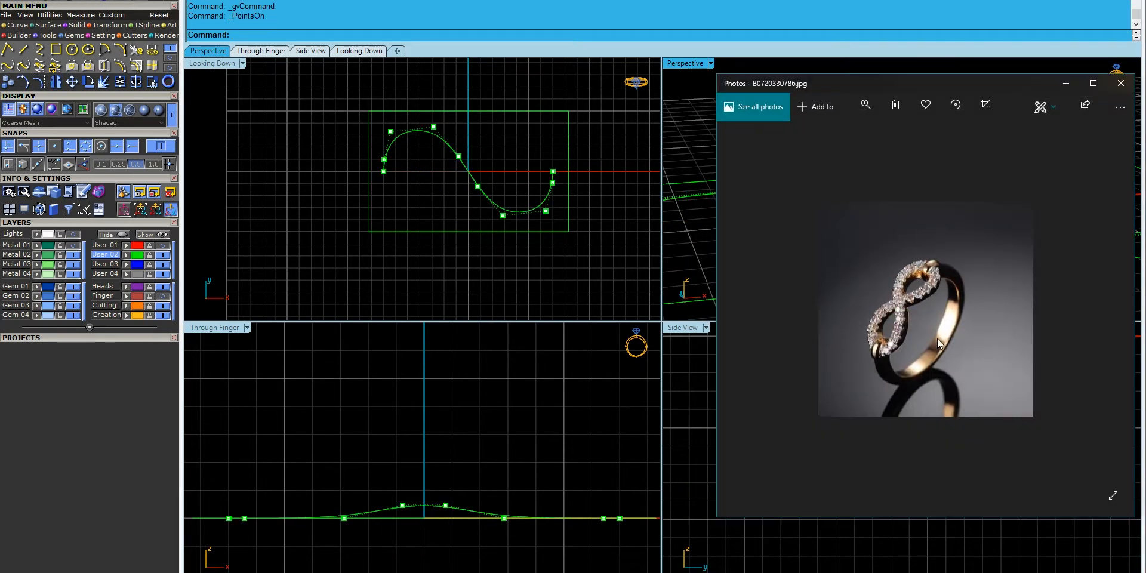
click(684, 18)
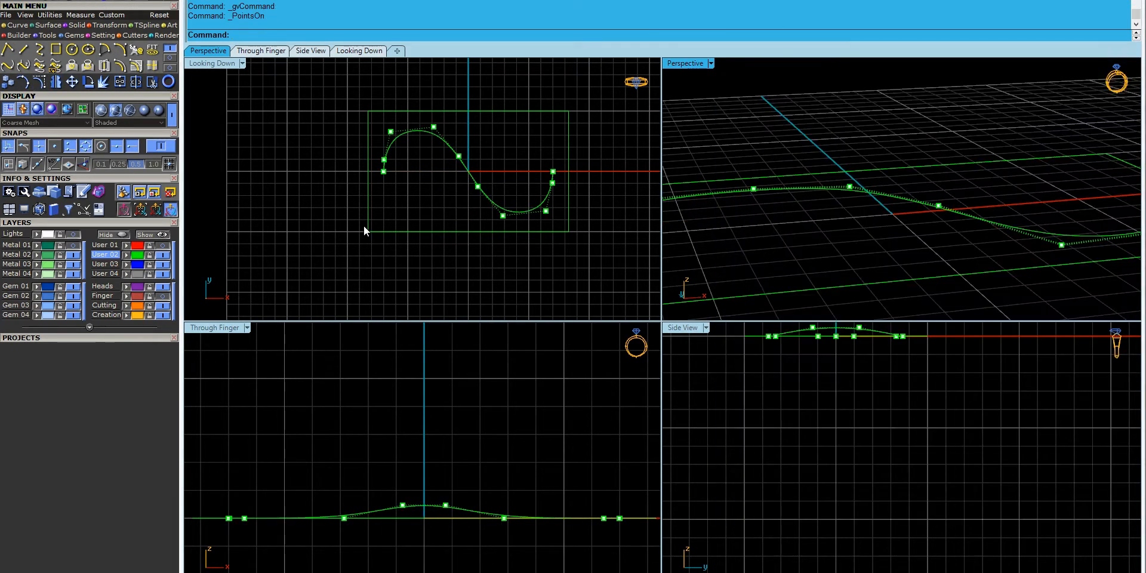
drag(306, 493, 366, 572)
shift+drag(485, 548, 527, 479)
drag(424, 485, 423, 476)
key(Escape)
key(Escape)
click(436, 507)
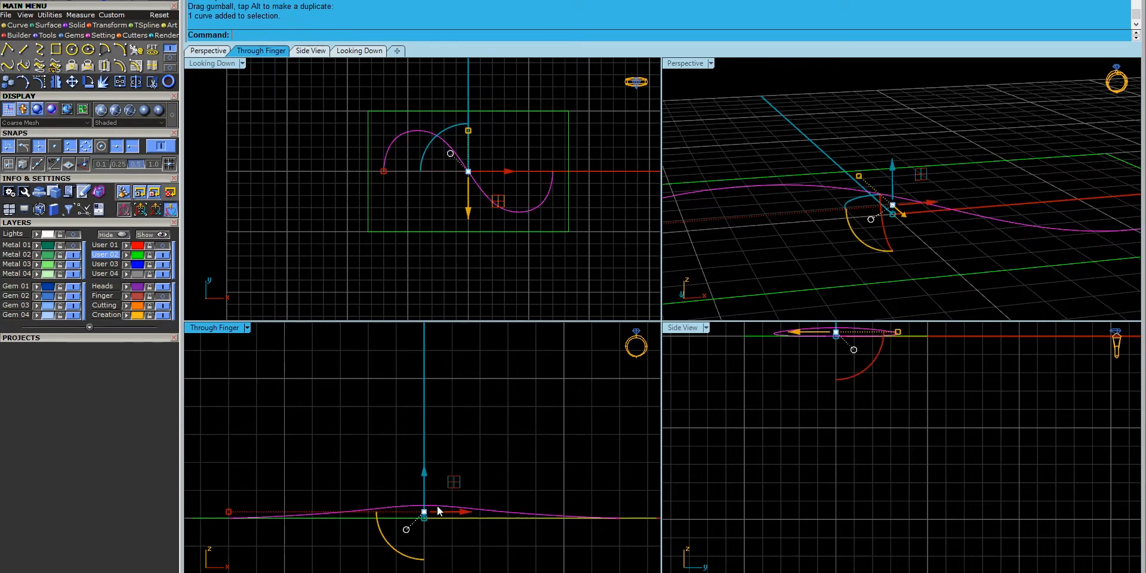
scroll(803, 224, down, 2)
key(Return)
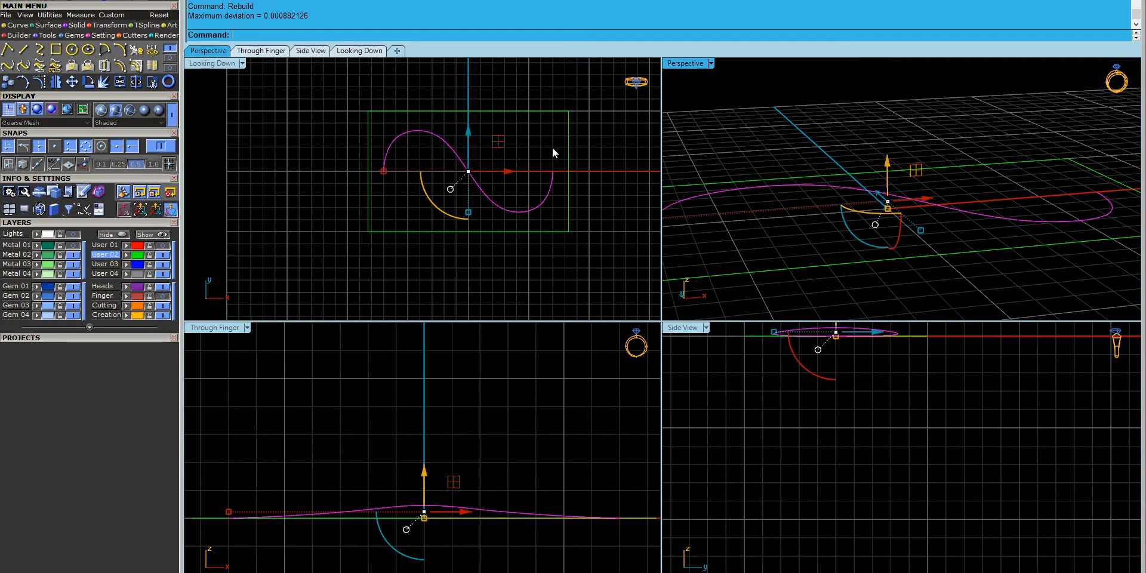
- Rotate the half curve about 0,0,0 and mirror it about the origin
click(71, 81)
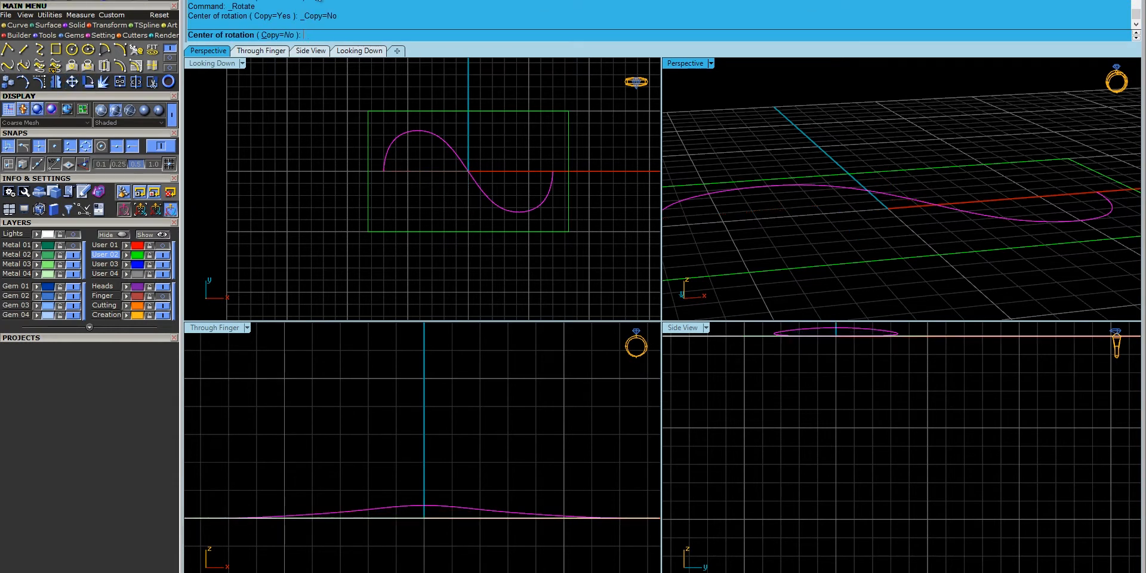
text(0,0,0)
key(Return)
click(541, 172)
click(385, 173)
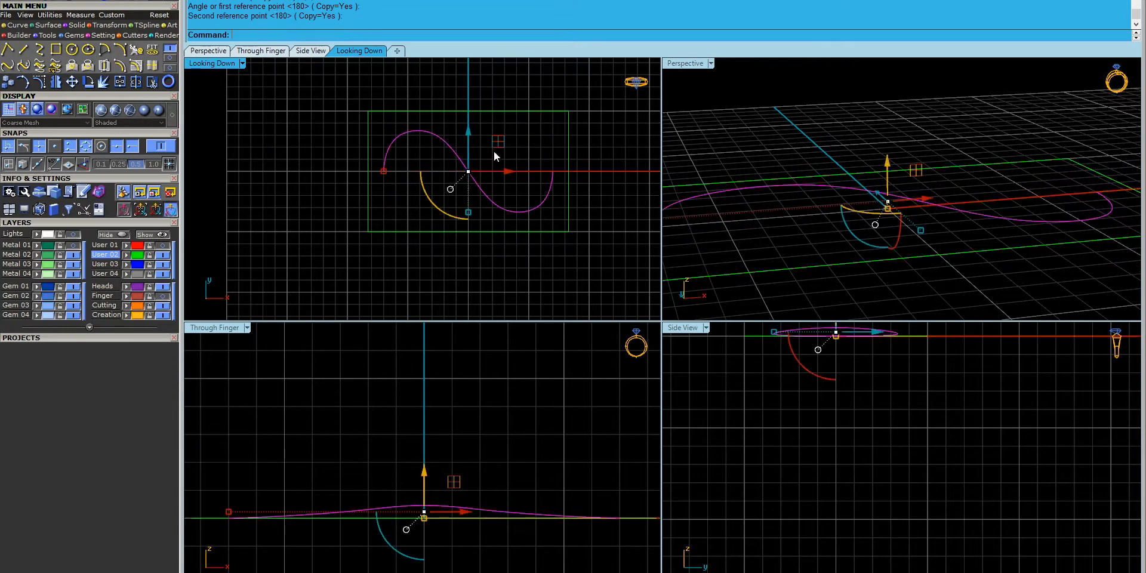
click(56, 82)
text(0,0,0)
key(Return)
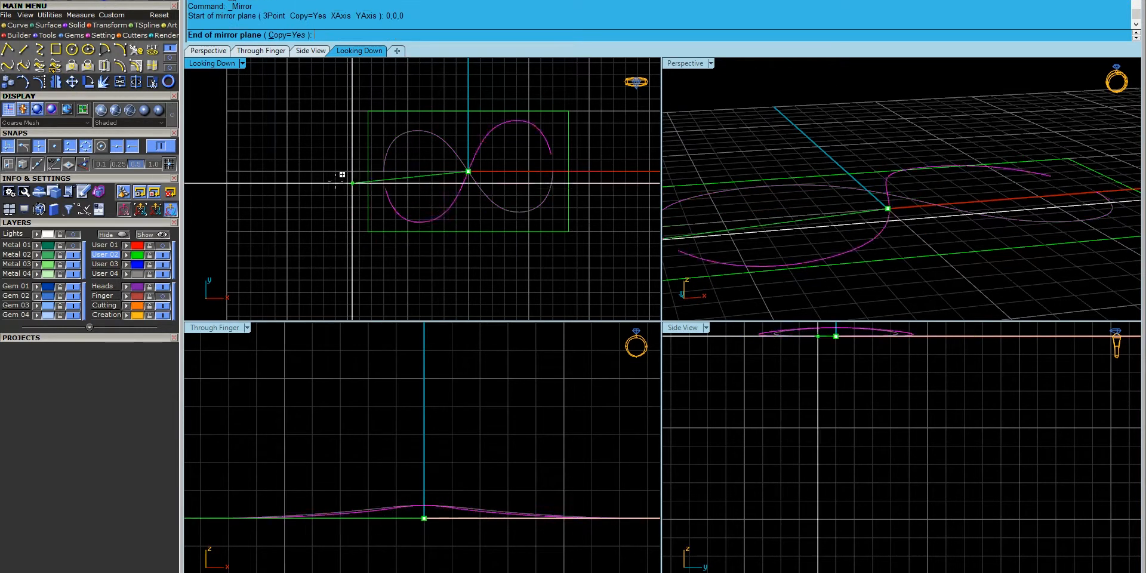
click(319, 172)
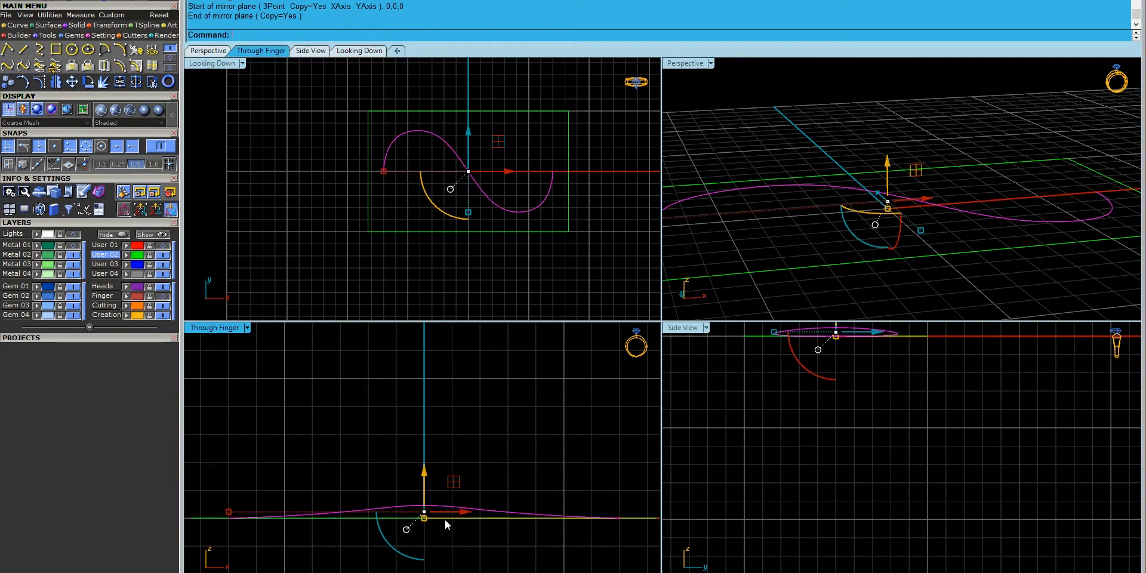
- Rotate a copy of the curve 180° about 0,0,0 to complete the figure-eight
click(88, 83)
click(279, 35)
click(281, 37)
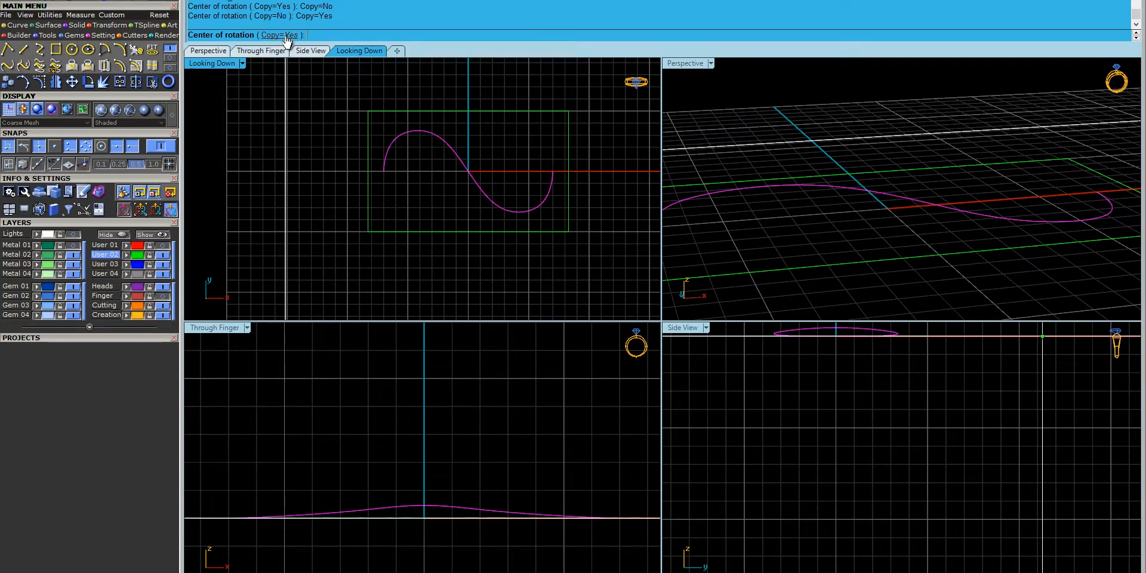
text(0,0,0)
key(Return)
click(425, 420)
click(440, 559)
key(Return)
key(Escape)
- Rebuild both infinity curves at 10 points, degree 3, and inspect them from a lower angle
right_drag(873, 227, 877, 207)
click(877, 207)
key(Return)
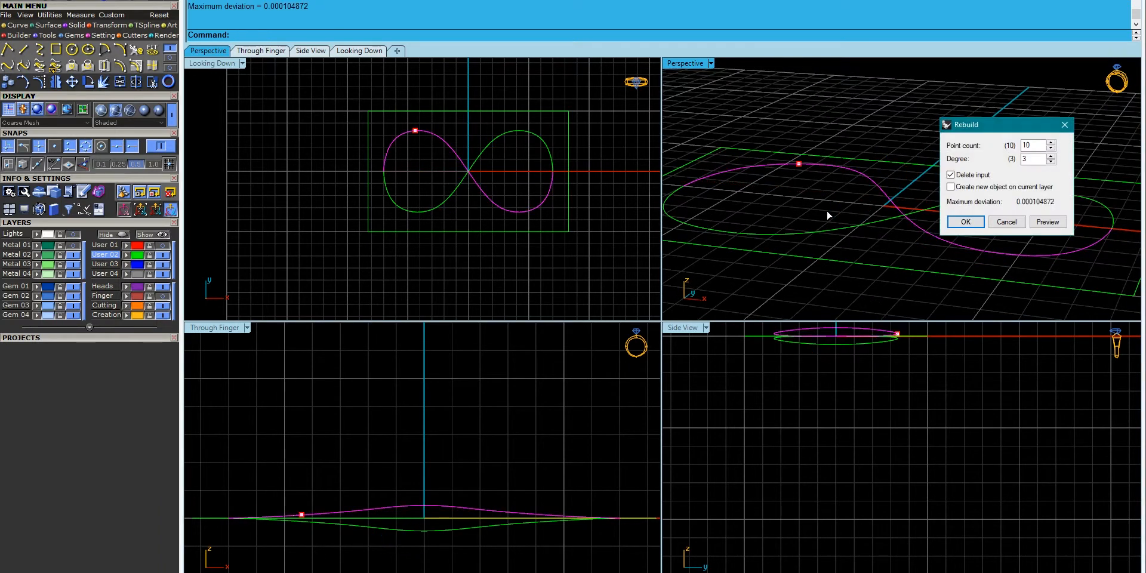
key(Return)
click(832, 225)
key(Return)
key(Return)
click(597, 307)
right_drag(966, 222, 875, 226)
click(805, 193)
click(818, 231)
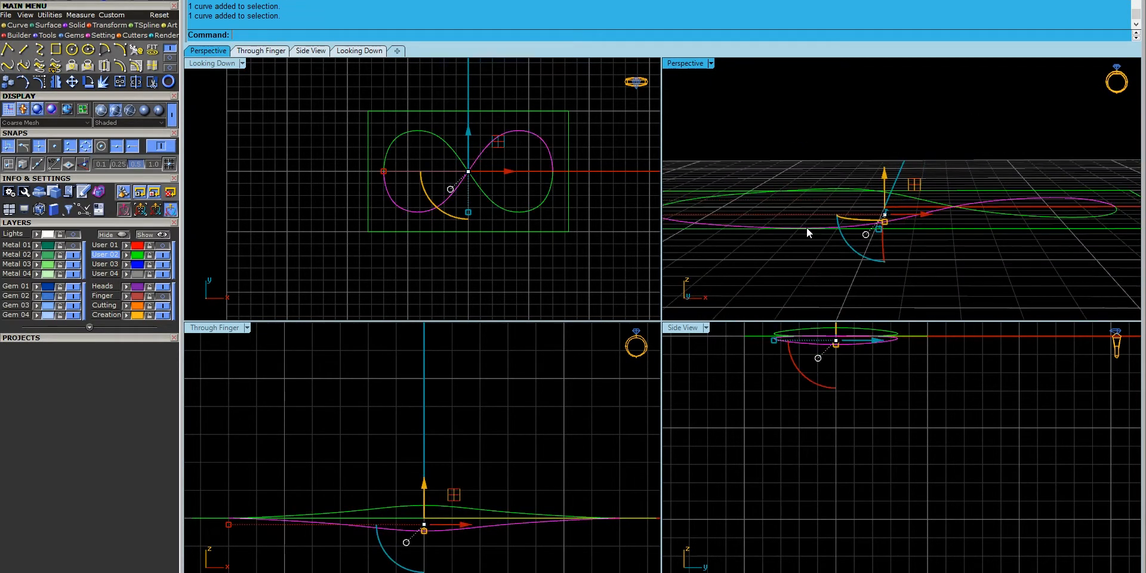
- Offset the infinity curve through a picked point to both sides, creating inner and outer curves
click(412, 130)
text(offset)
key(Return)
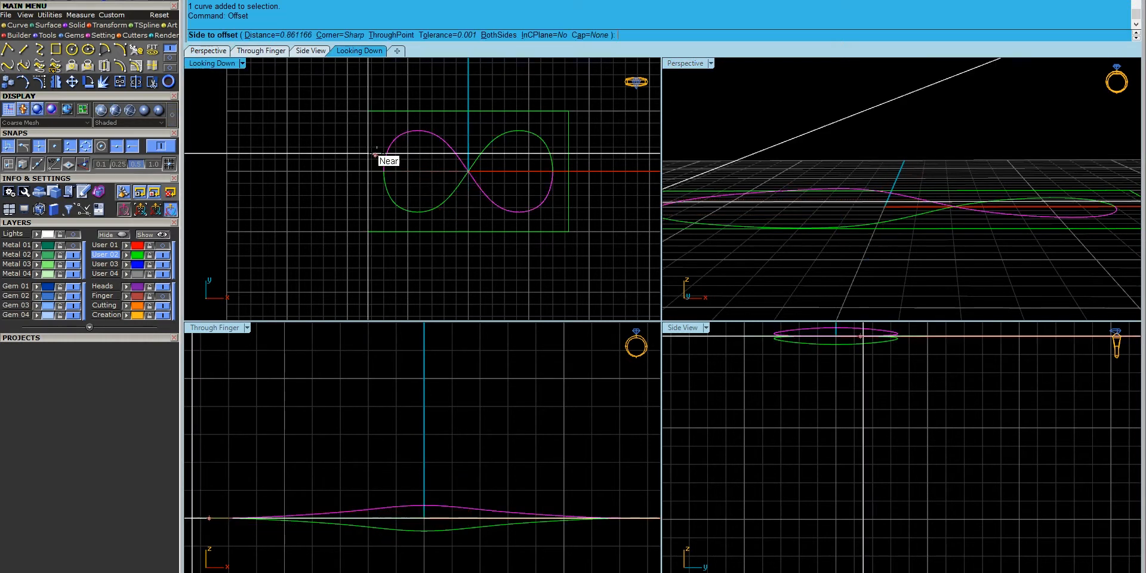
click(391, 35)
scroll(363, 174, up, 5)
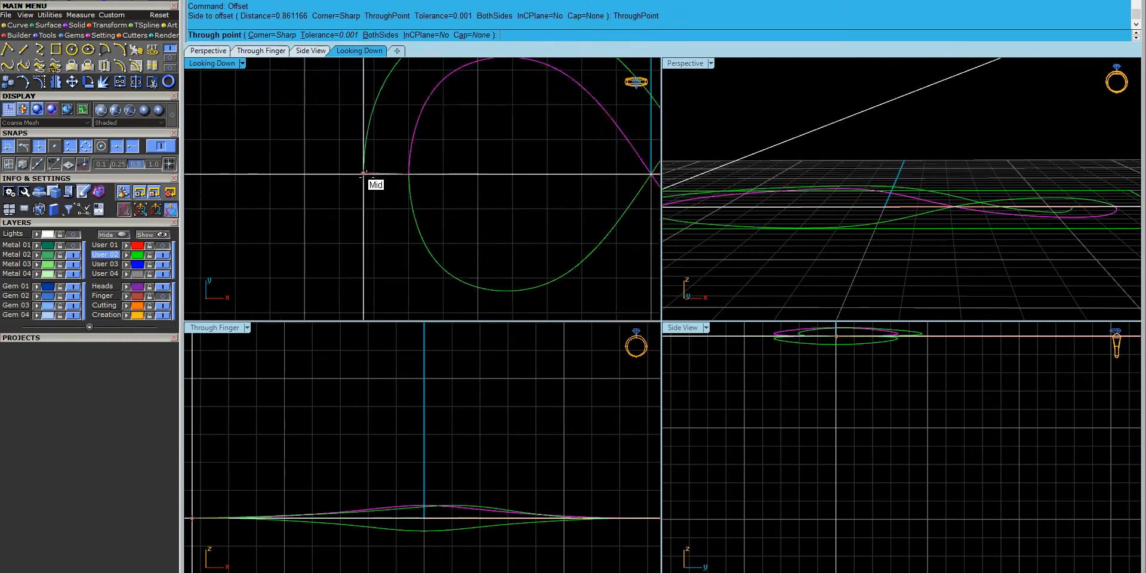
text(b)
key(Return)
scroll(363, 174, down, 5)
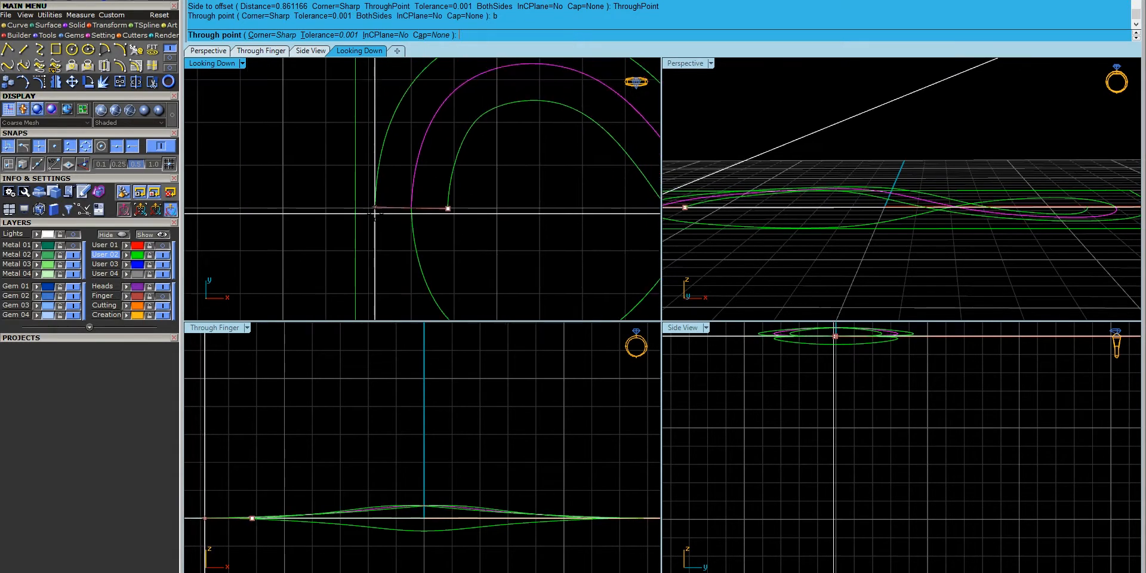
click(375, 210)
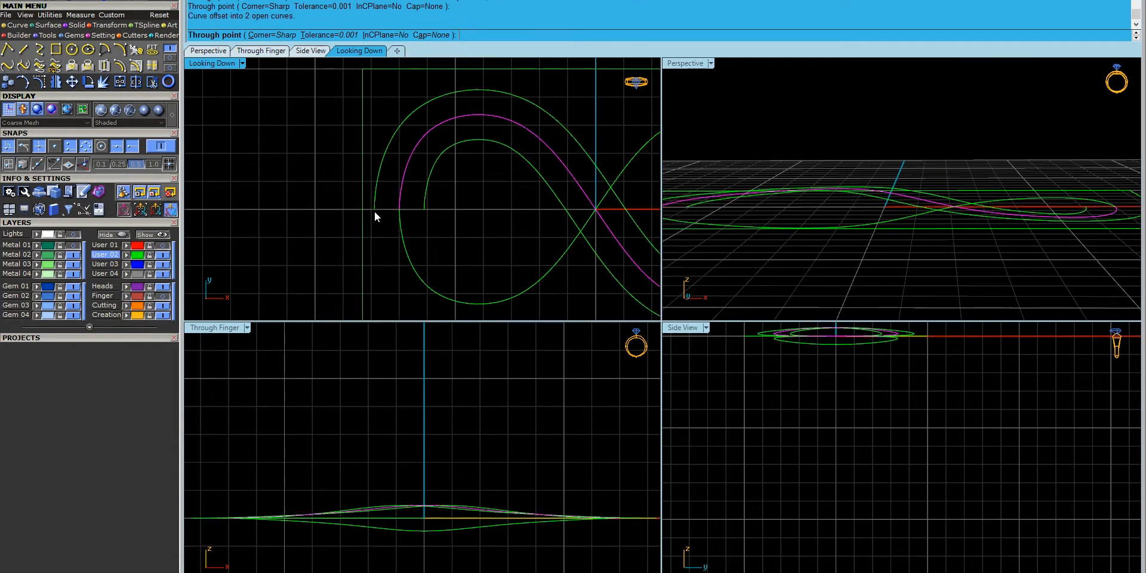
- Measure the 1.77 gap between the offset curves with Dim
click(80, 15)
click(197, 33)
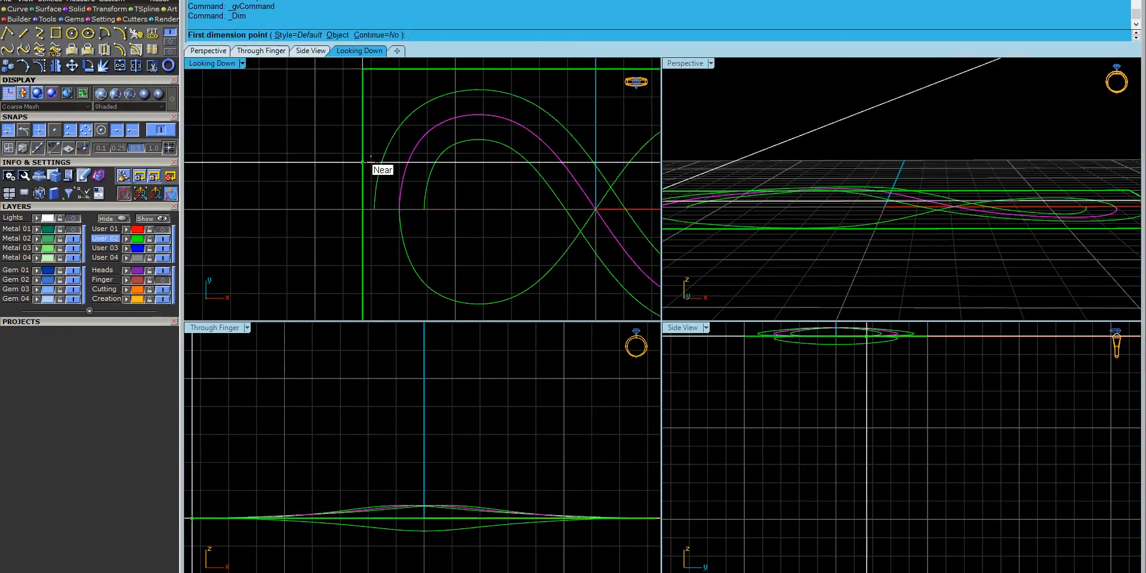
click(375, 209)
click(424, 210)
key(Escape)
key(Escape)
- Select both offset curves and begin rotating them 180° about the centre in the front view
scroll(416, 225, down, 8)
click(424, 197)
shift+click(412, 188)
right_drag(380, 181, 378, 180)
key(ctrl+r)
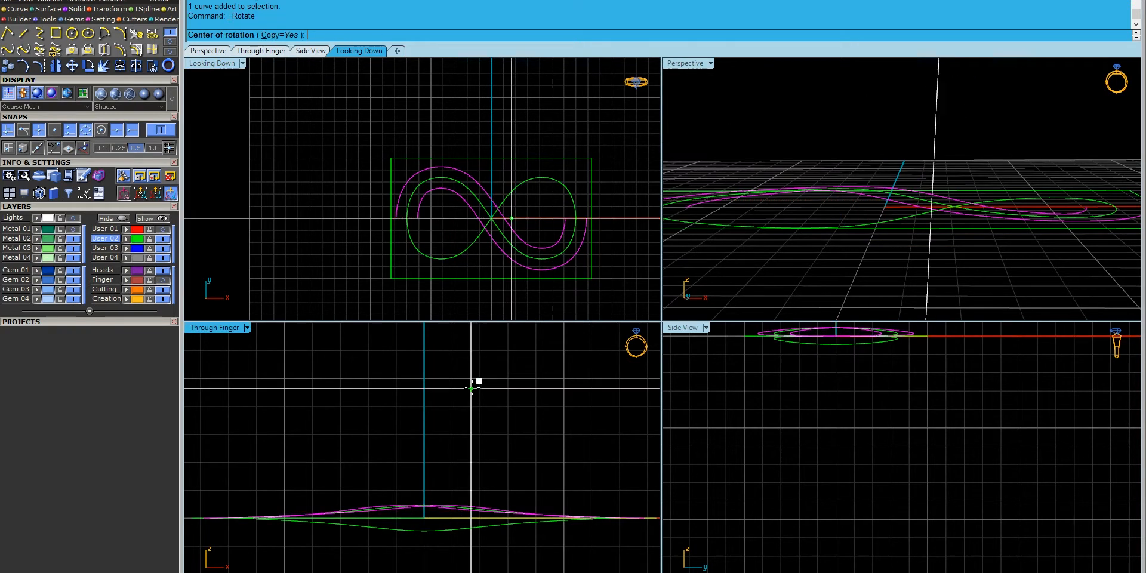
click(431, 415)
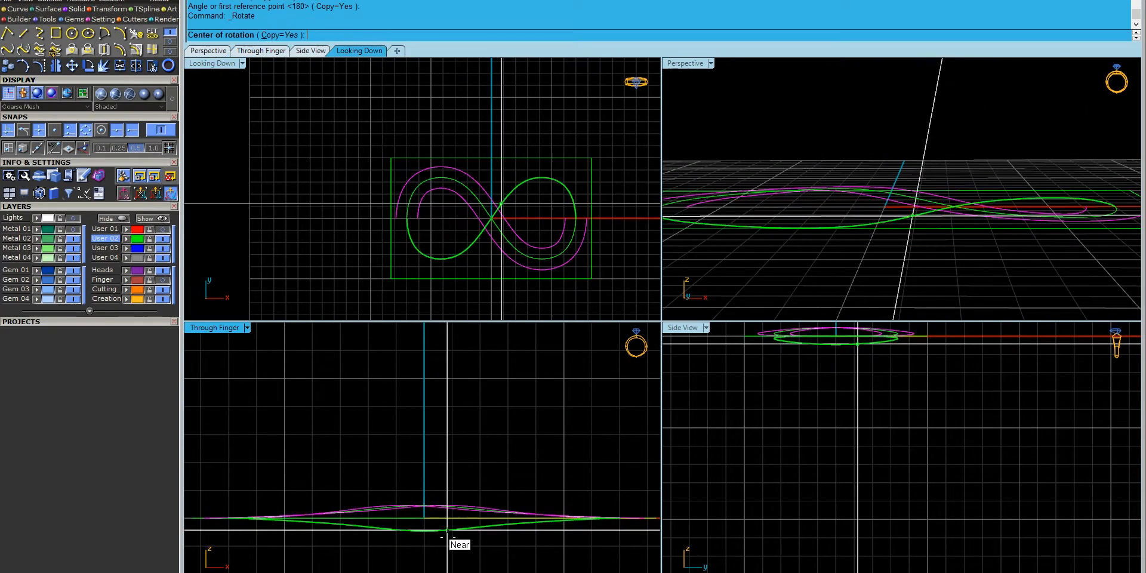
click(424, 456)
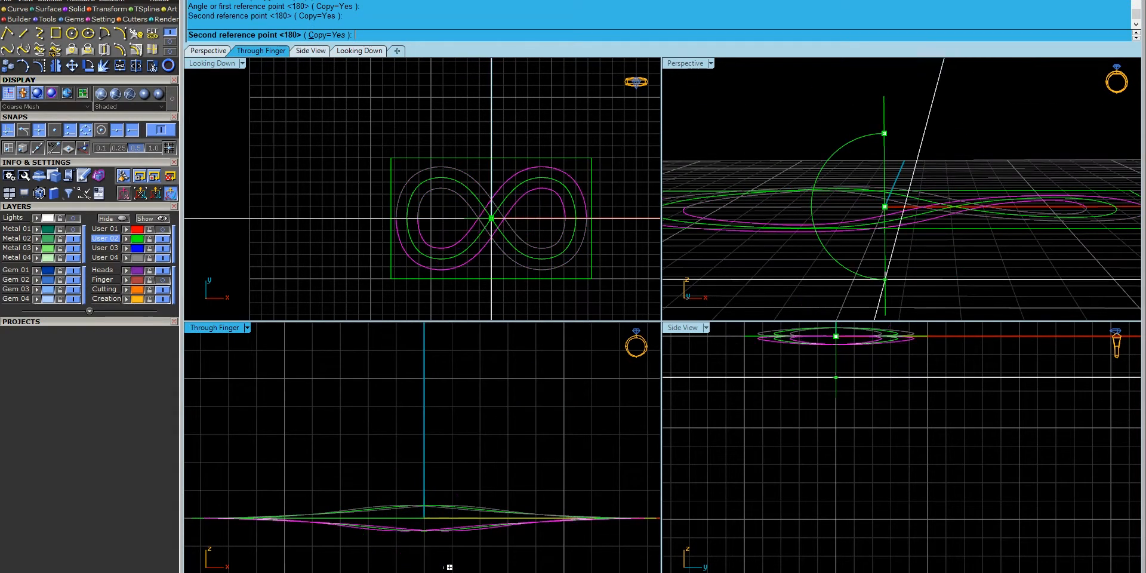
- Finish the 180° flip and move the inner and outer infinity curves to layer User 03
click(450, 567)
right_drag(857, 239, 790, 198)
click(873, 227)
shift+click(848, 204)
shift+click(851, 191)
shift+click(775, 172)
click(105, 248)
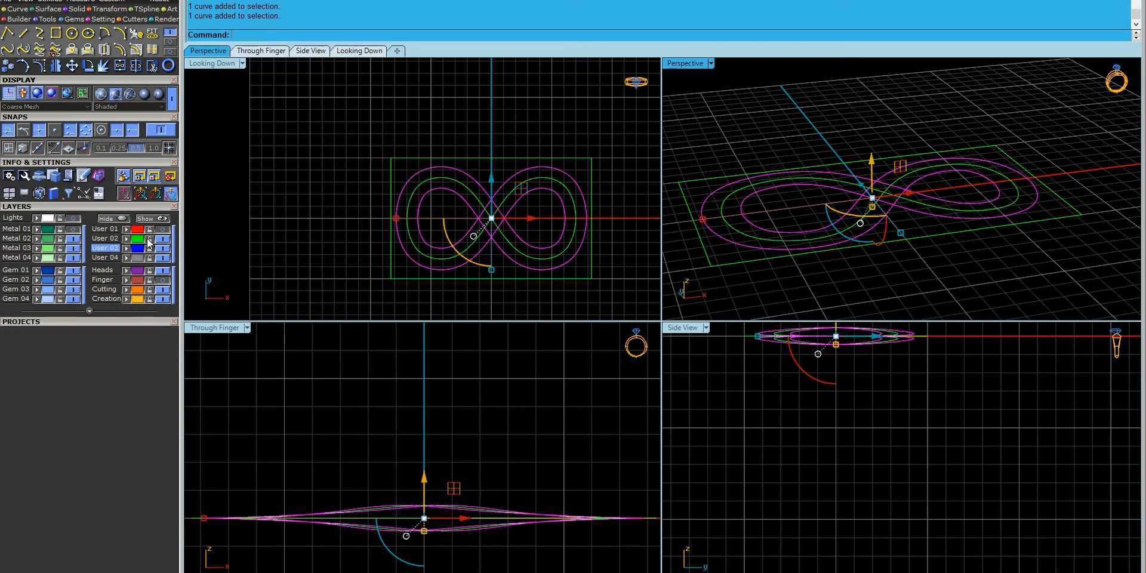
- Delete the green middle infinity curve
click(400, 246)
click(410, 248)
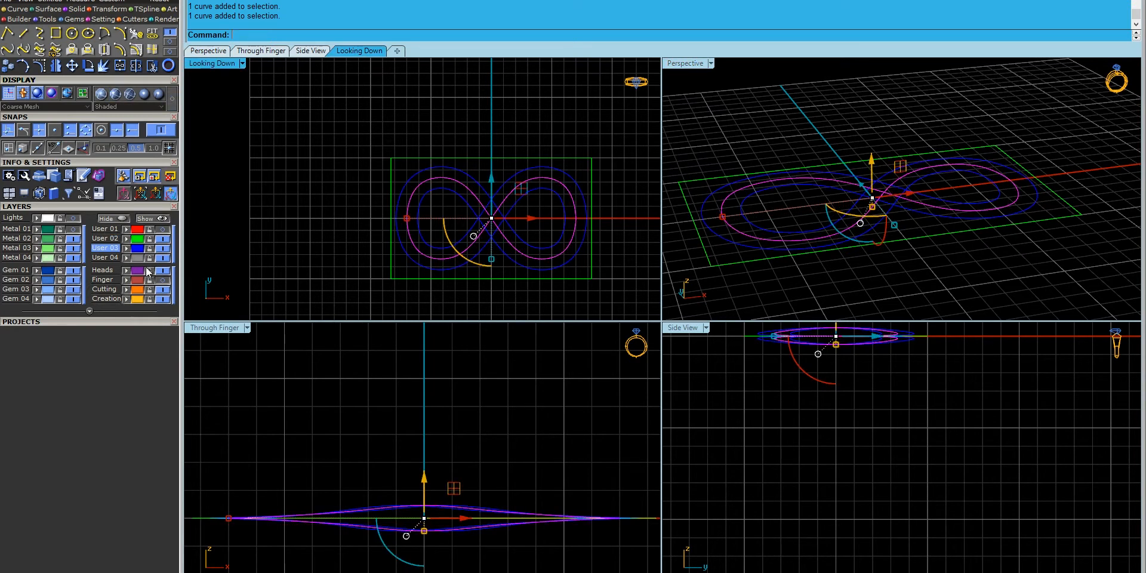
key(Delete)
right_drag(517, 251, 461, 246)
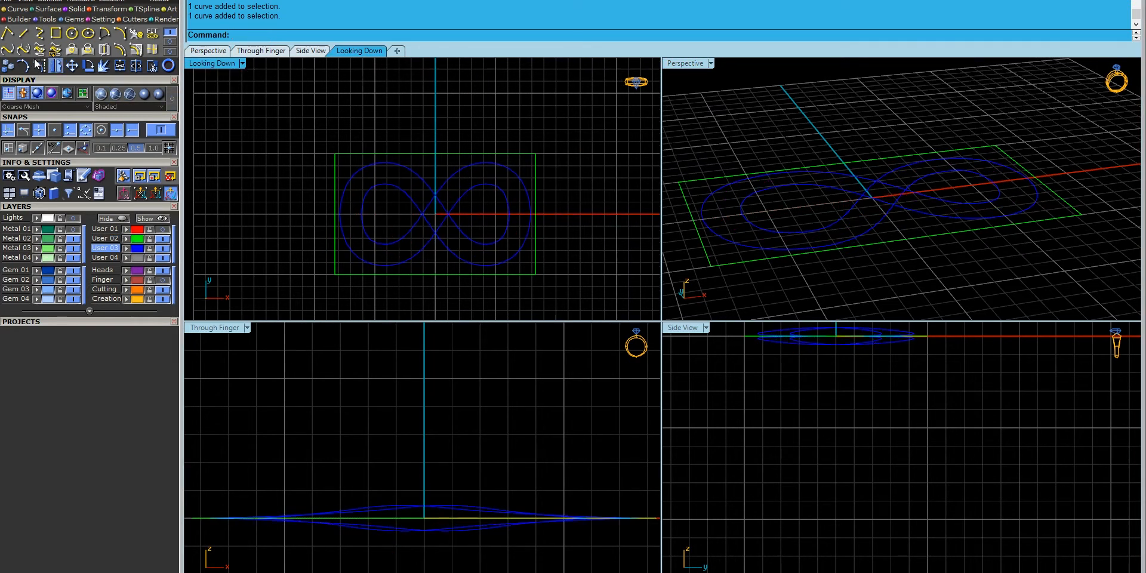
right_drag(344, 411, 400, 404)
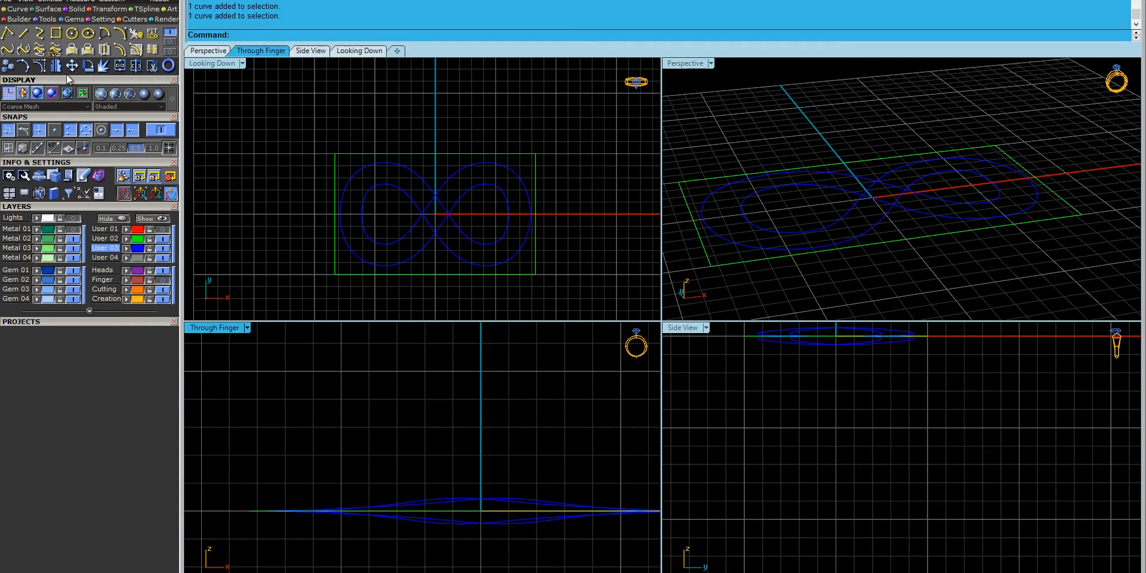
- Start a Rectangle in 3Point mode
click(71, 33)
click(58, 34)
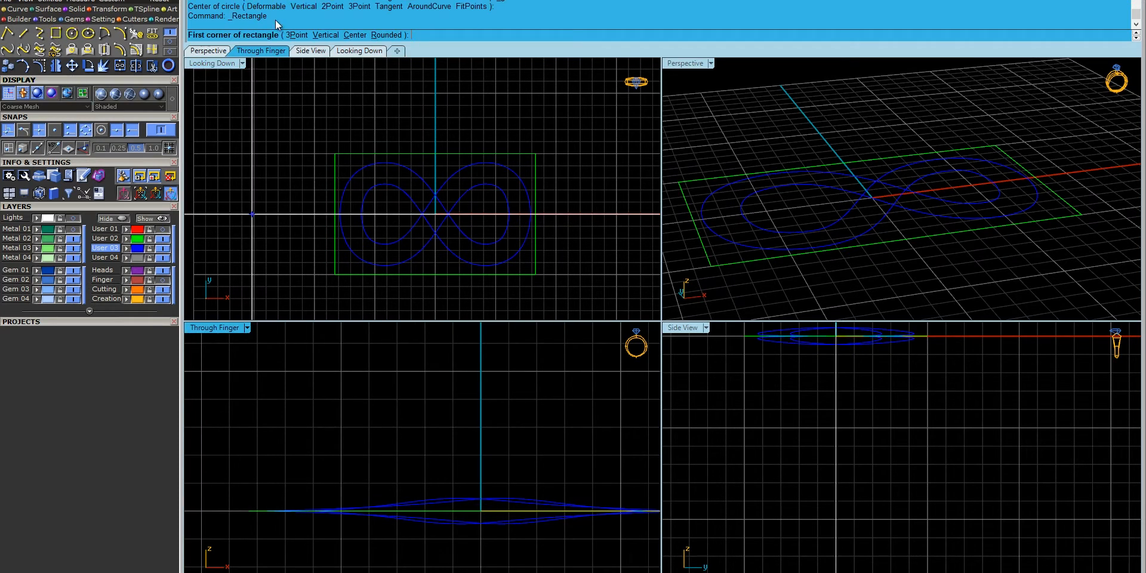
click(300, 34)
- Try a 3.0-wide rectangle profile from the left curve end, then abandon it
click(82, 149)
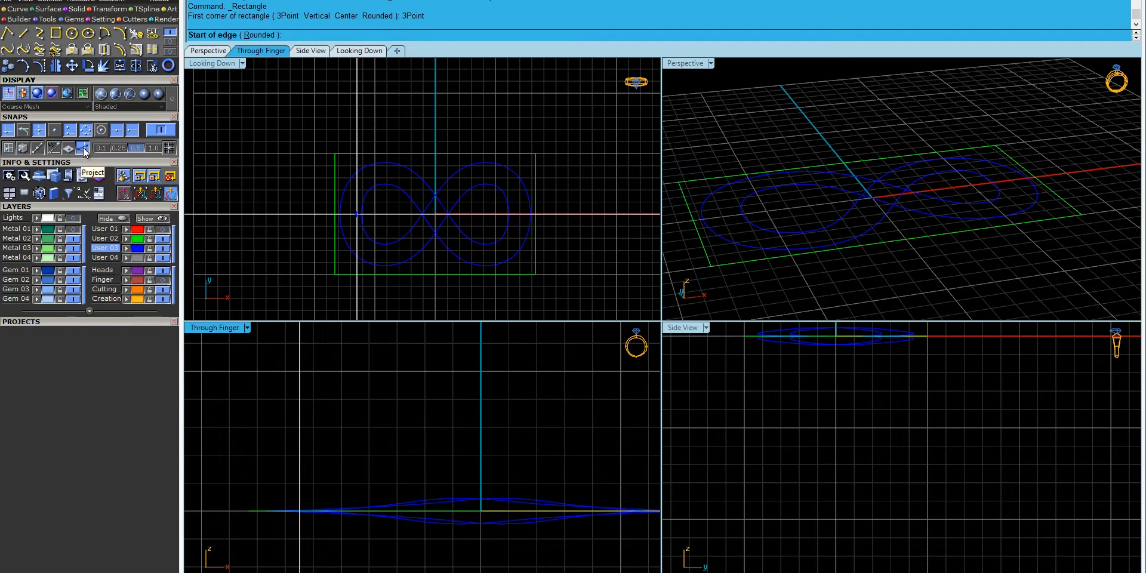
right_drag(376, 527, 440, 504)
scroll(373, 207, up, 10)
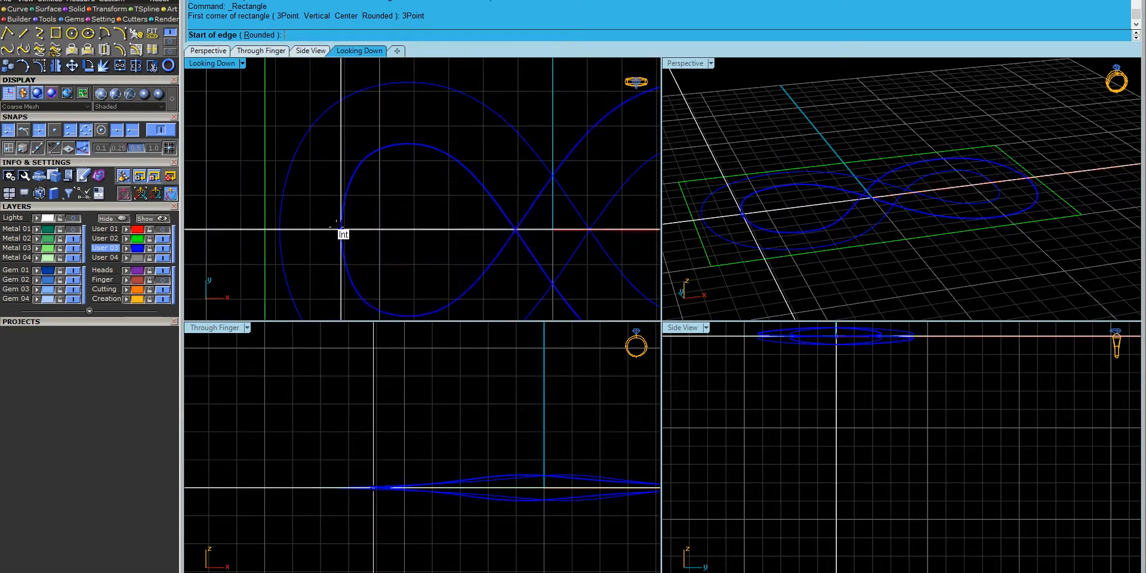
scroll(283, 476, up, 5)
click(284, 476)
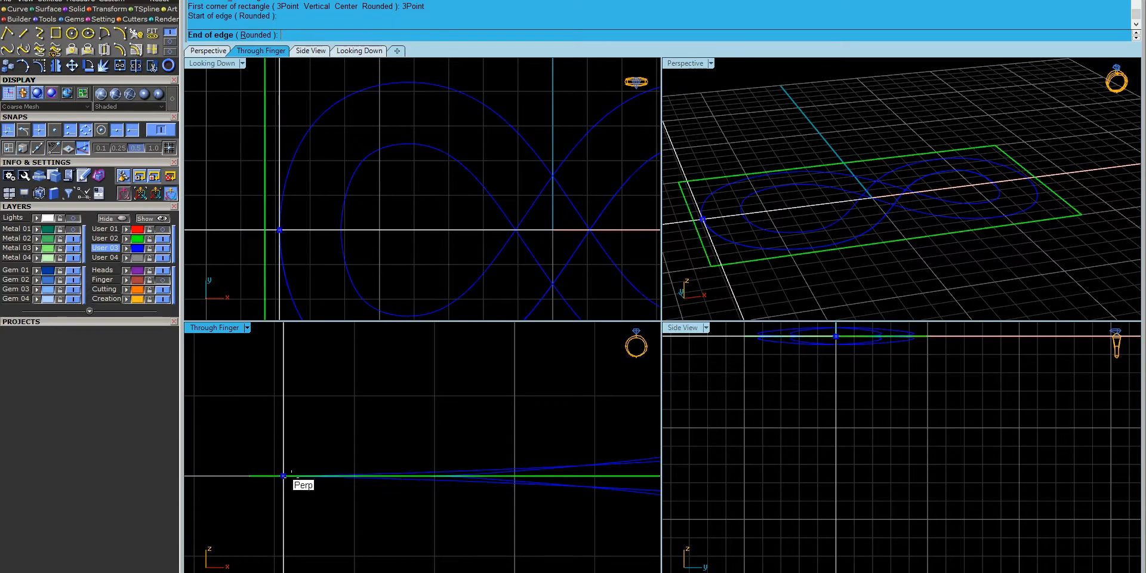
click(425, 476)
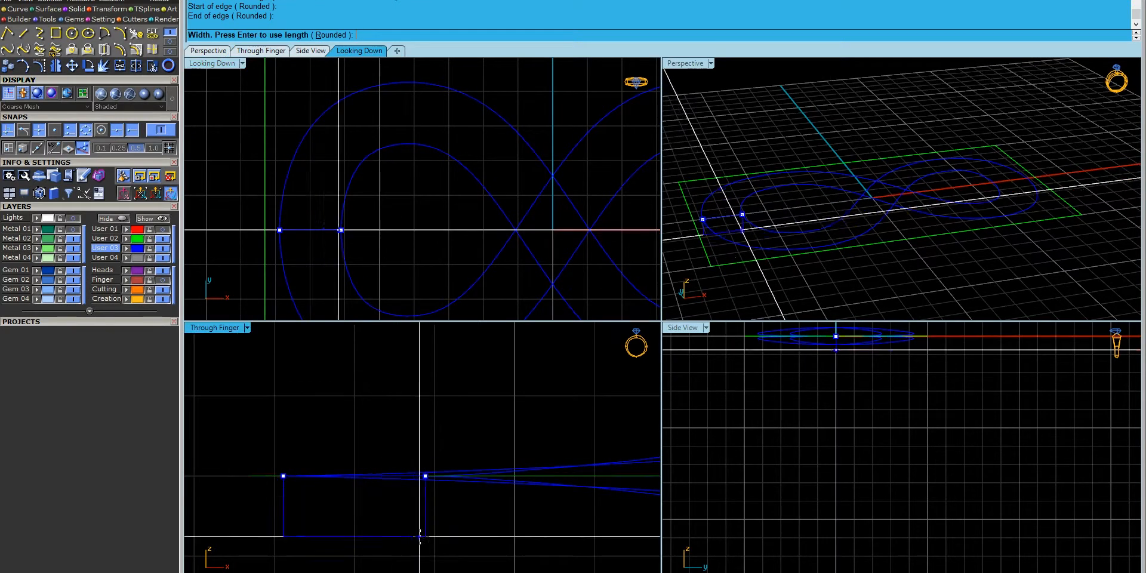
right_drag(394, 520, 437, 430)
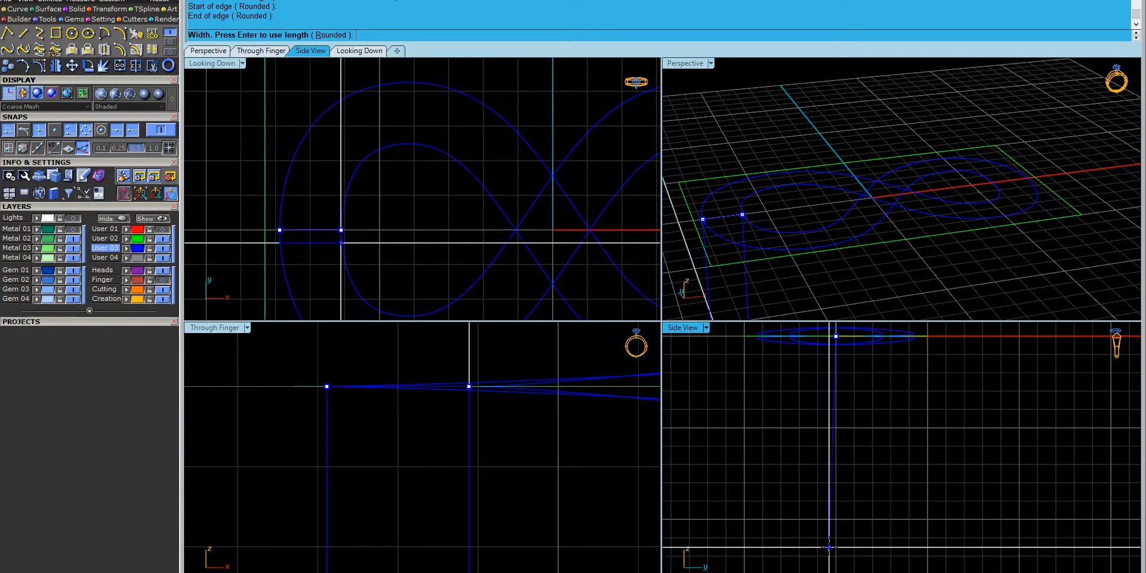
scroll(410, 511, down, 4)
text(3.0)
key(Return)
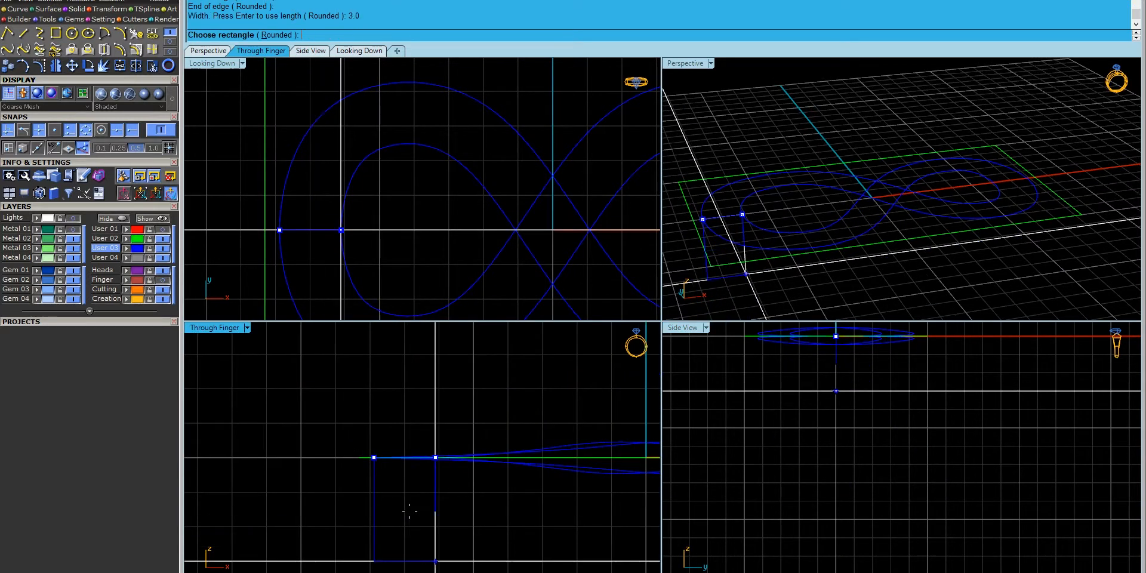
right_drag(409, 512, 408, 492)
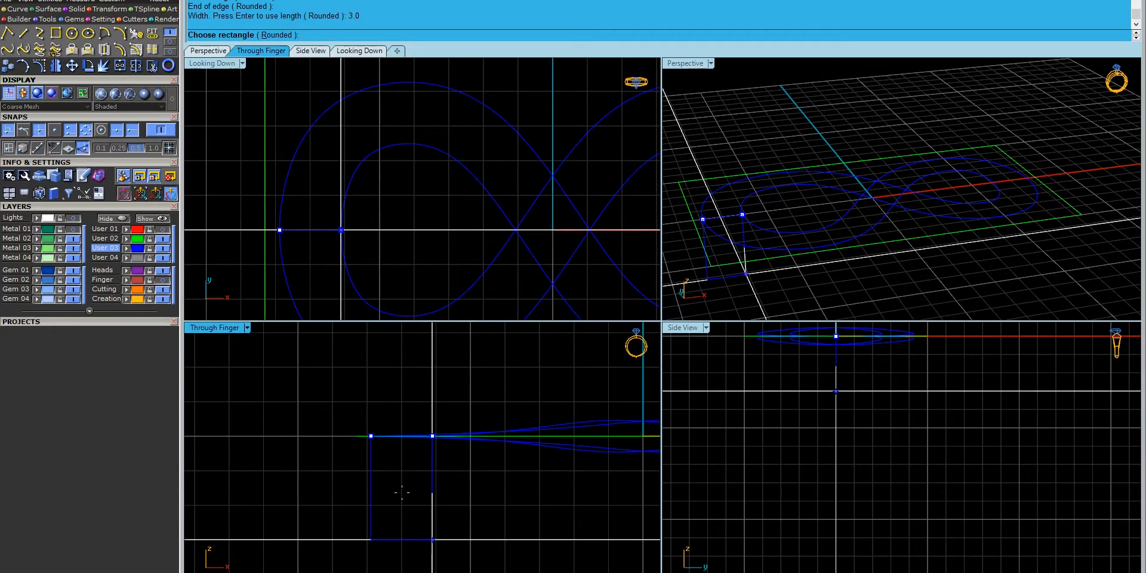
key(Escape)
- Draw a rounded 3-point rectangle at the left curve end, width 3 with 0.45 corners
text(.45)
key(Return)
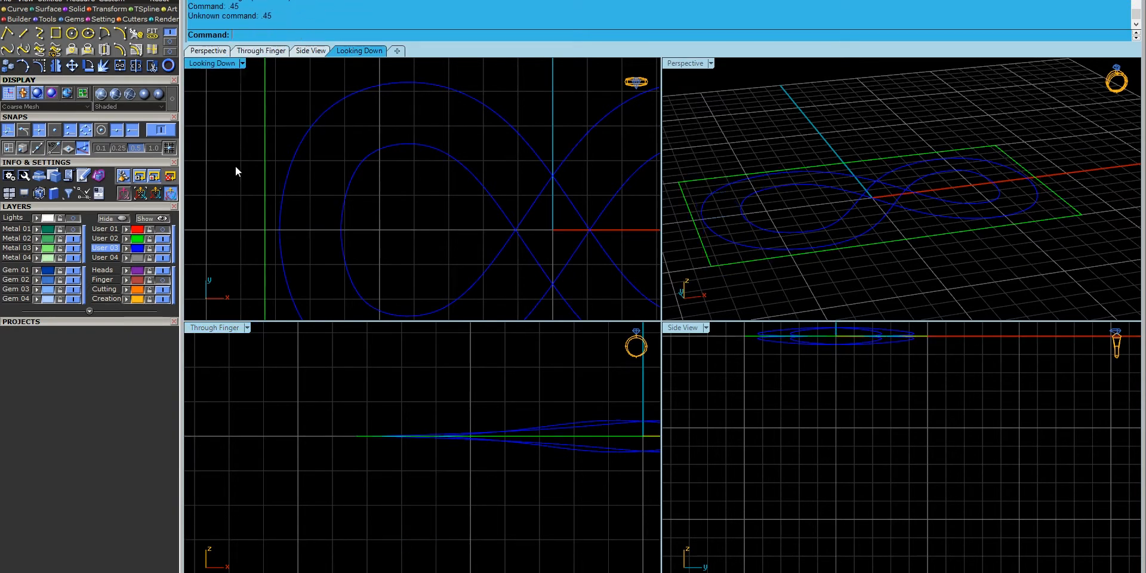
right_drag(420, 506, 422, 452)
right_click(413, 438)
click(298, 35)
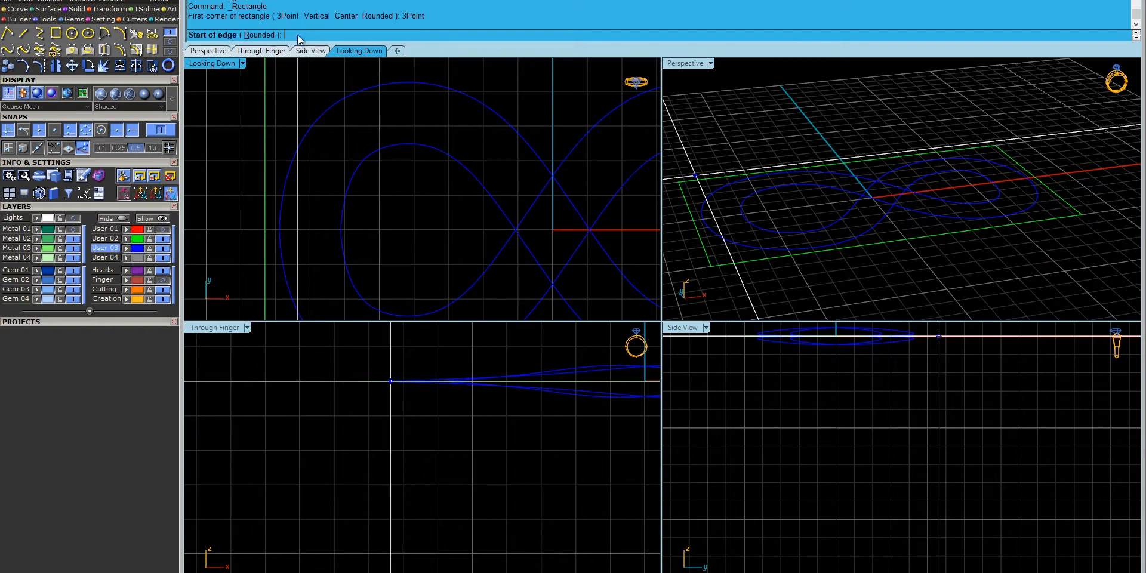
click(266, 35)
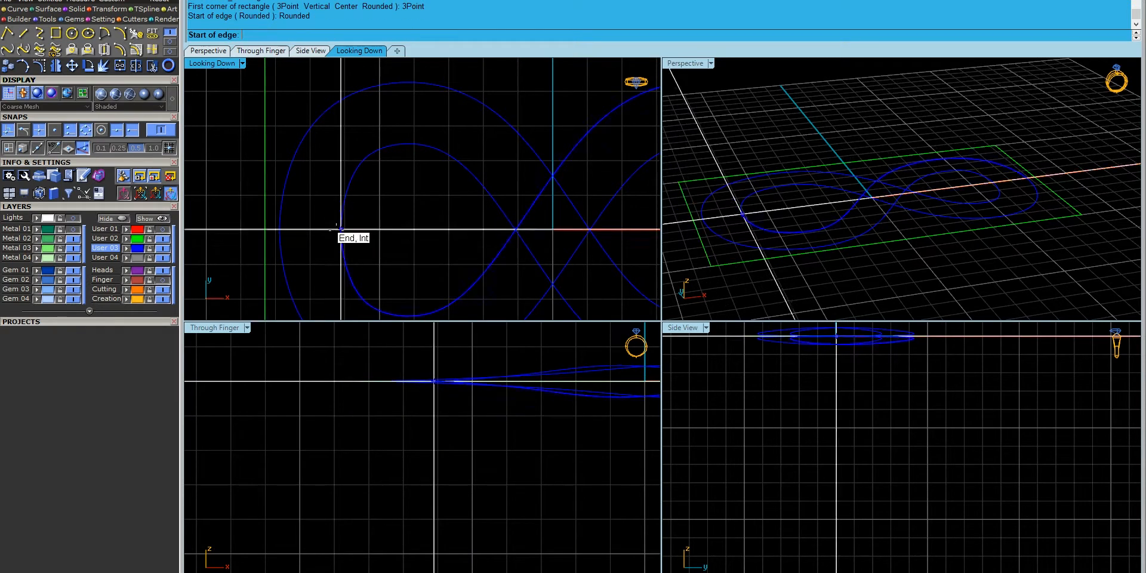
click(372, 381)
click(434, 381)
text(3)
key(Return)
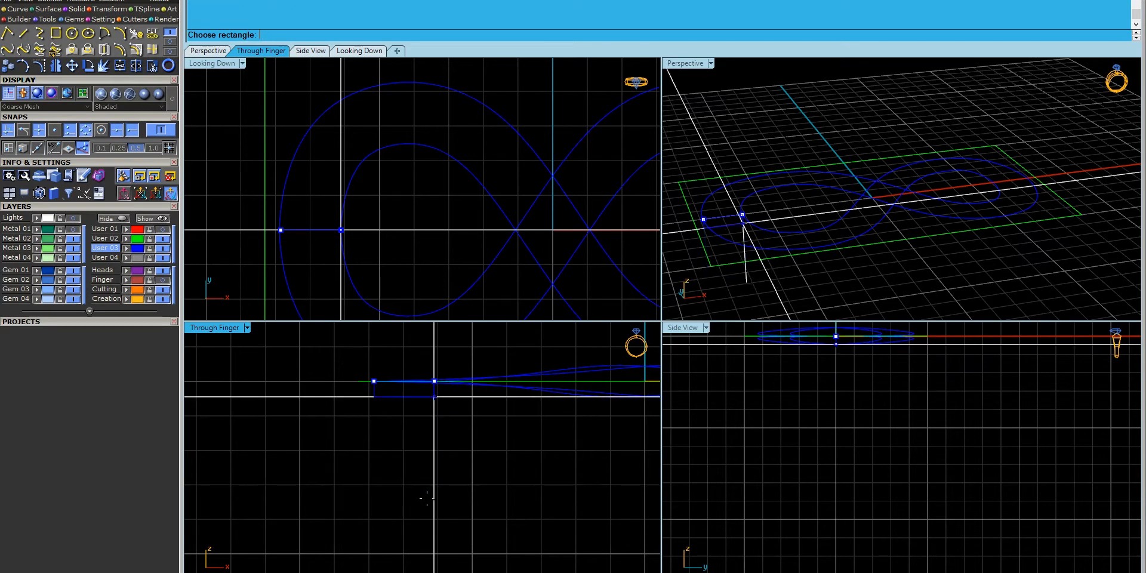
text(3)
key(Return)
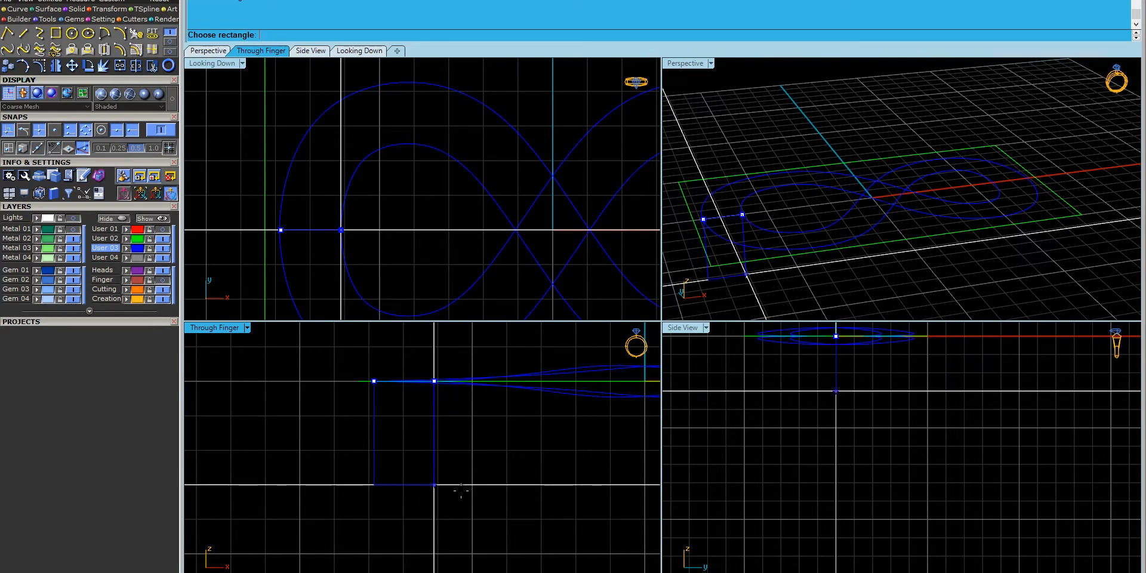
text(.45)
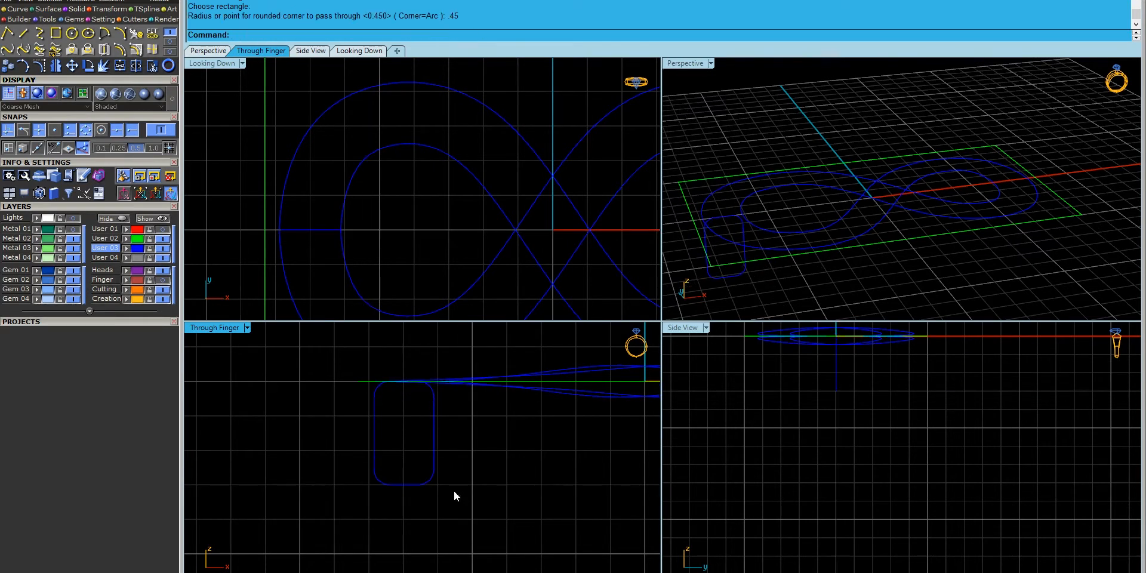
key(Return)
- Mirror a copy of the rounded profile across 0,0,0 to the curve's right end
right_drag(444, 298, 388, 268)
scroll(387, 269, down, 5)
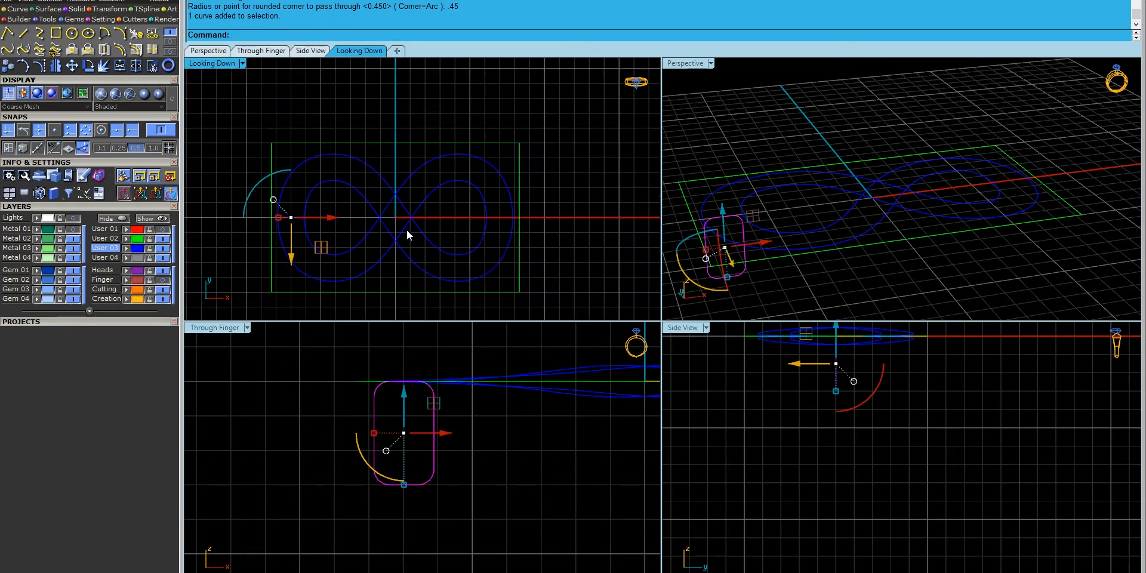
click(55, 67)
text(0,0,0)
key(Return)
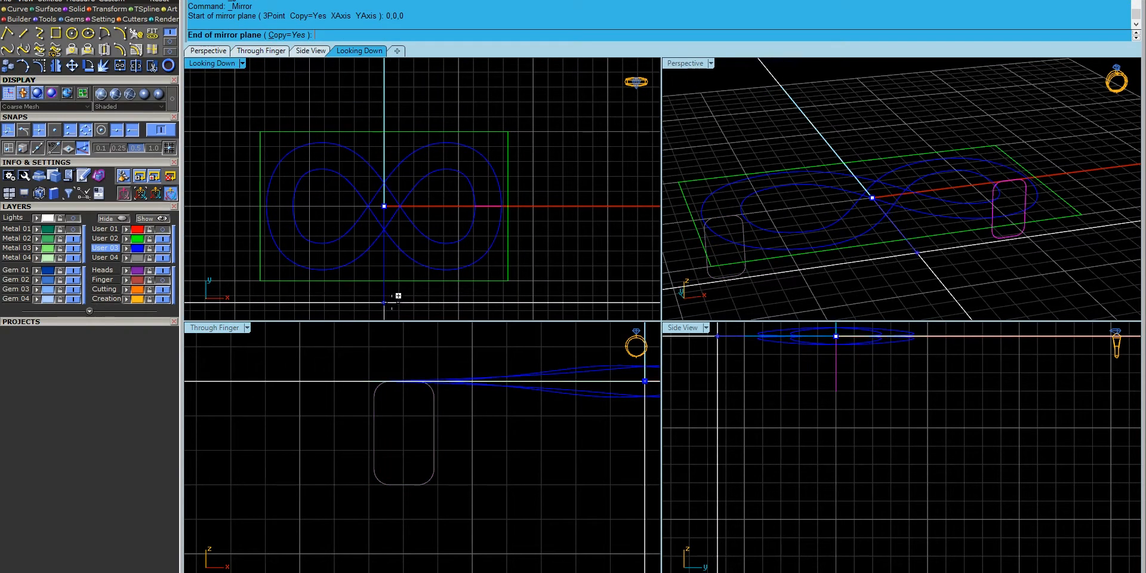
click(399, 294)
right_drag(736, 188, 1007, 199)
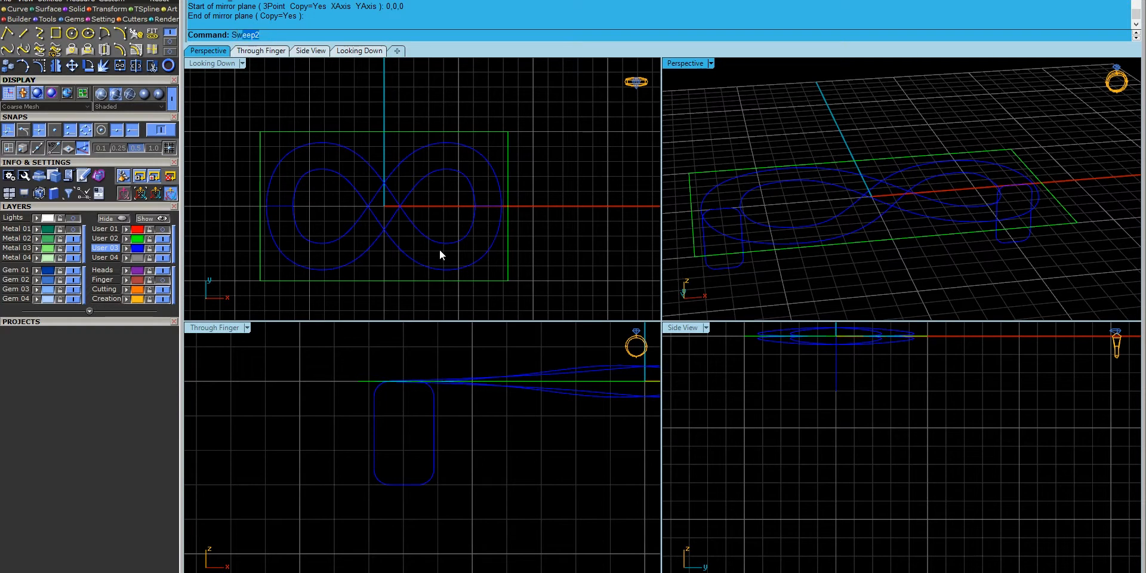
- Start a Sweep2 using both infinity curves as rails and the two rounded profiles, moving the seam to the midpoint
right_click(402, 203)
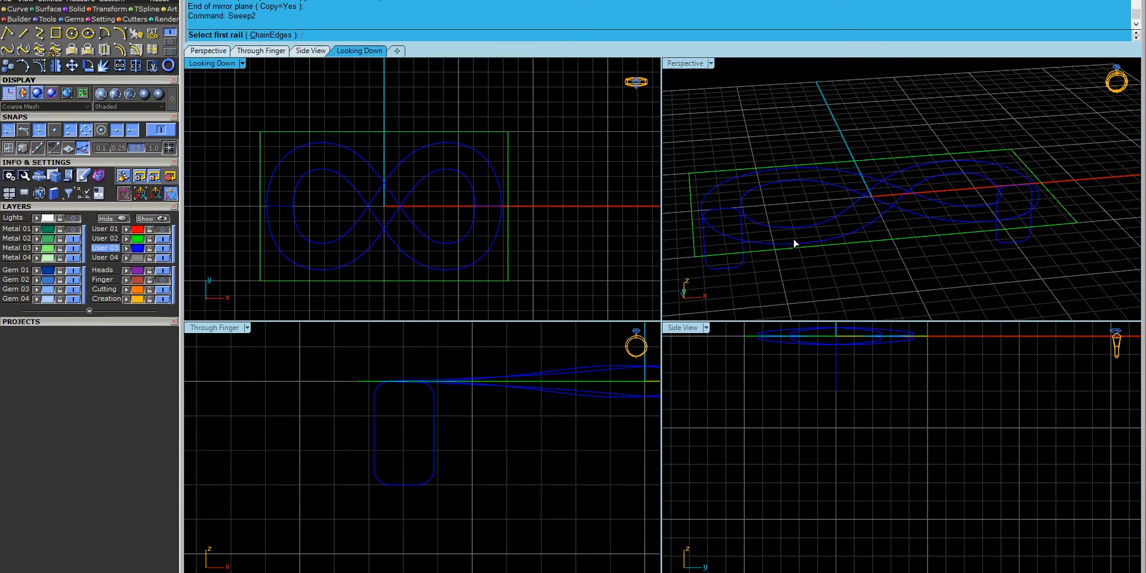
click(770, 234)
click(729, 230)
click(736, 216)
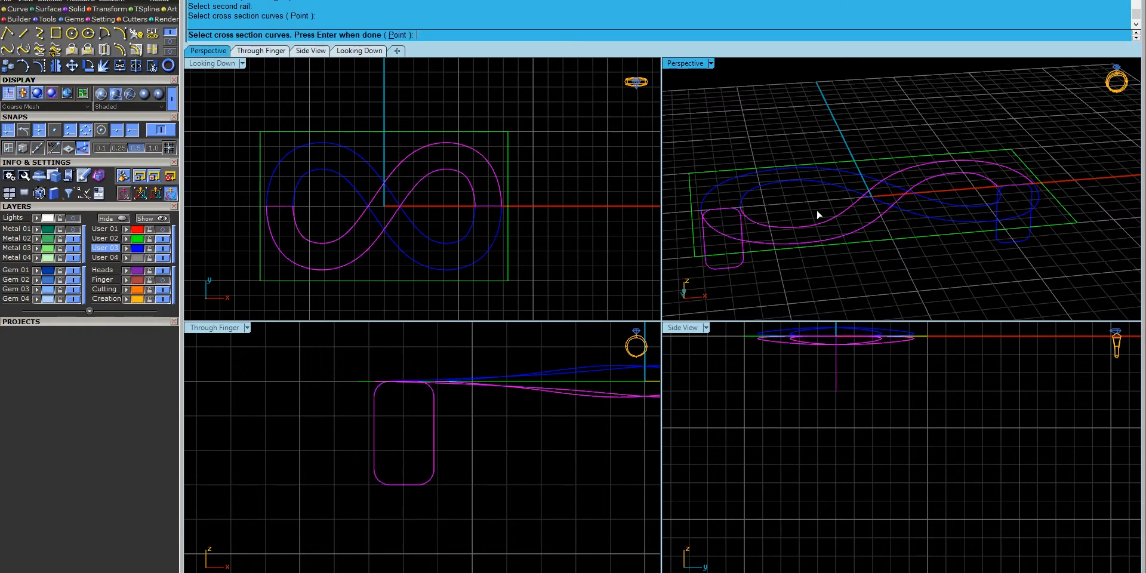
click(1030, 191)
key(Return)
drag(741, 198, 720, 202)
key(Return)
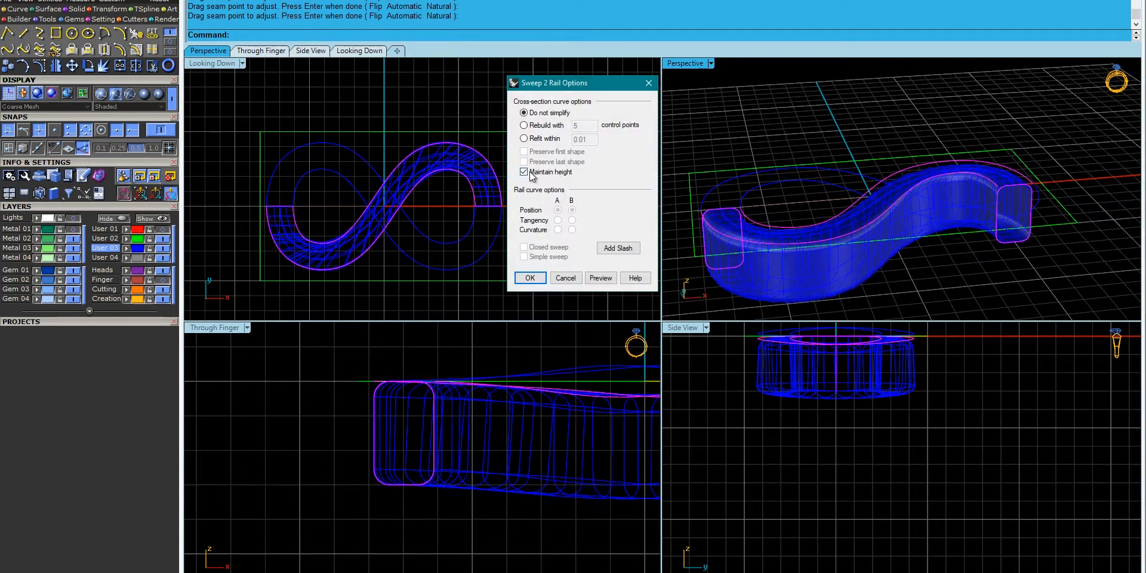
- Add three slash lines between the rails and build the first band sweep
click(600, 250)
click(373, 199)
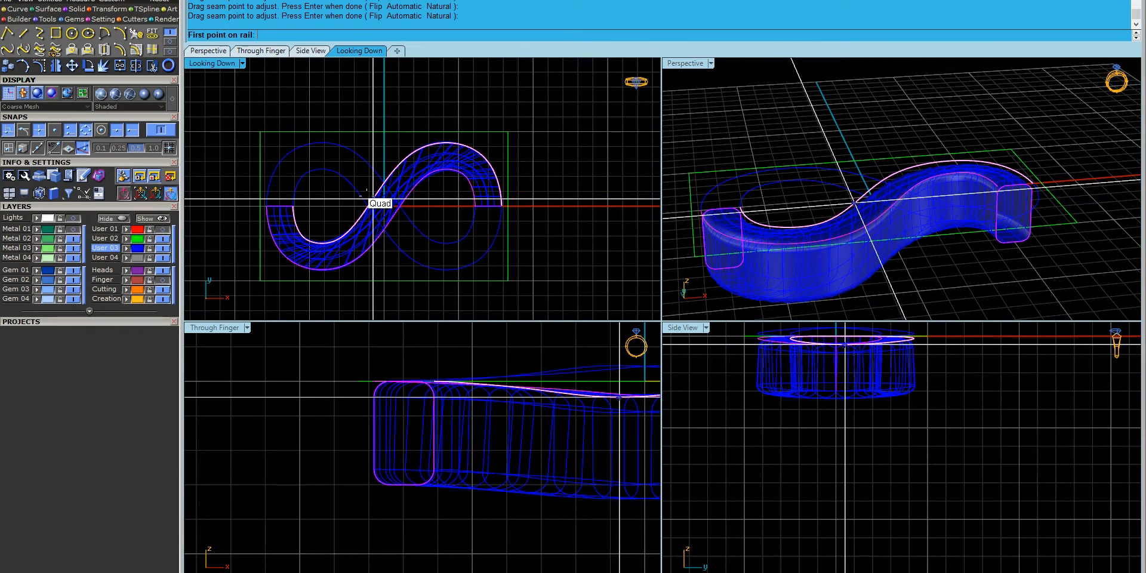
scroll(395, 213, up, 5)
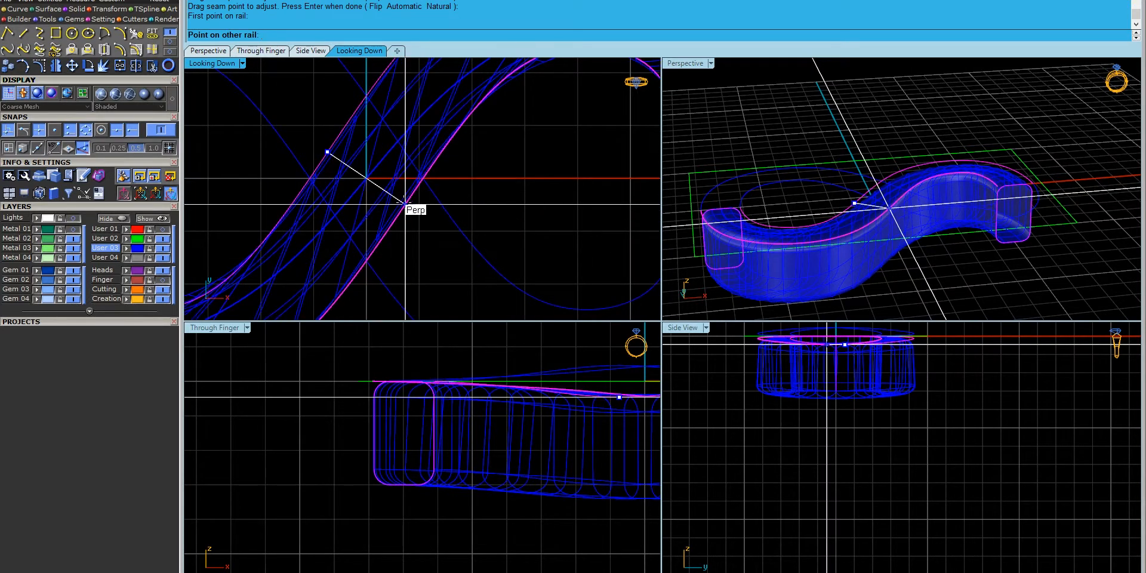
click(406, 205)
scroll(405, 205, down, 5)
click(330, 235)
click(331, 261)
click(455, 161)
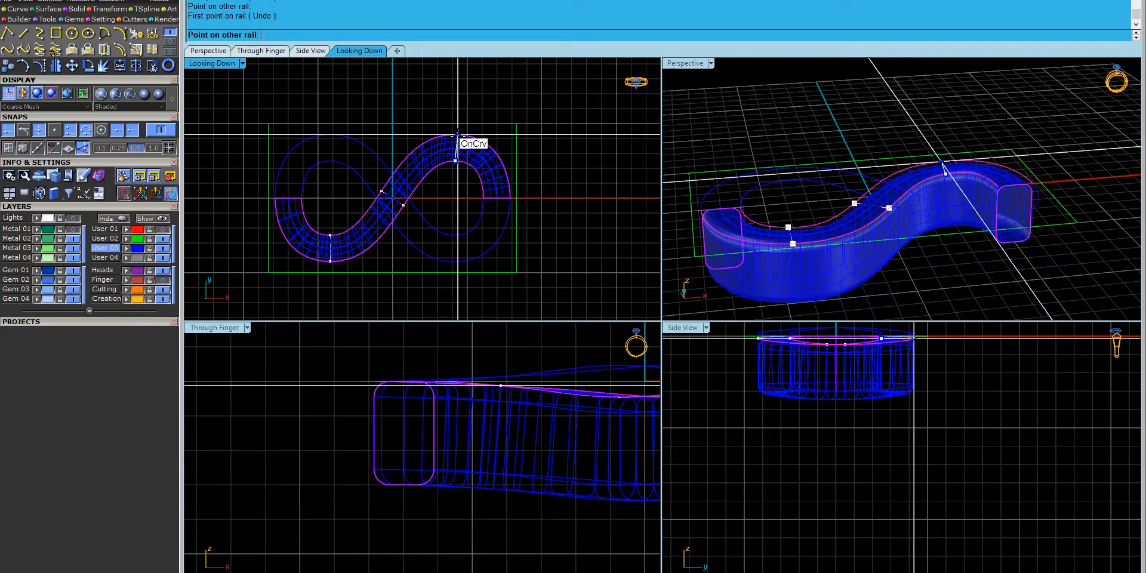
click(455, 135)
key(Return)
right_click(443, 206)
- Start a second Sweep2 on the other loop's rails with both end profiles and aligned seams
right_click(301, 188)
click(331, 161)
click(310, 145)
click(307, 141)
click(730, 211)
click(749, 236)
click(1015, 185)
right_click(1015, 185)
click(490, 197)
click(497, 198)
click(283, 198)
key(Return)
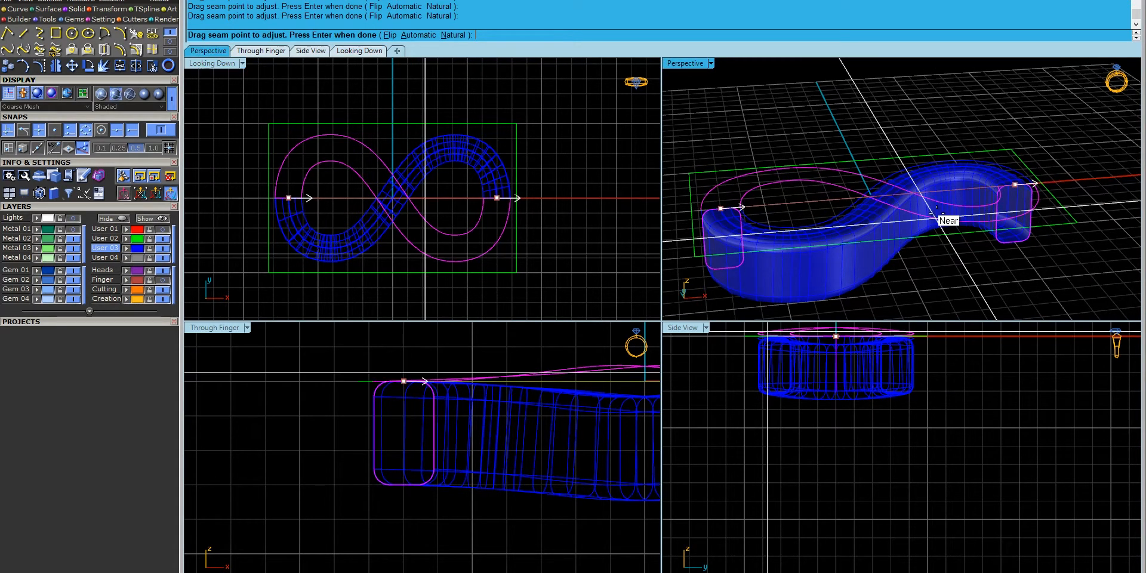
- Add one slash between the rails, build the second sweep, and select a band half
click(618, 247)
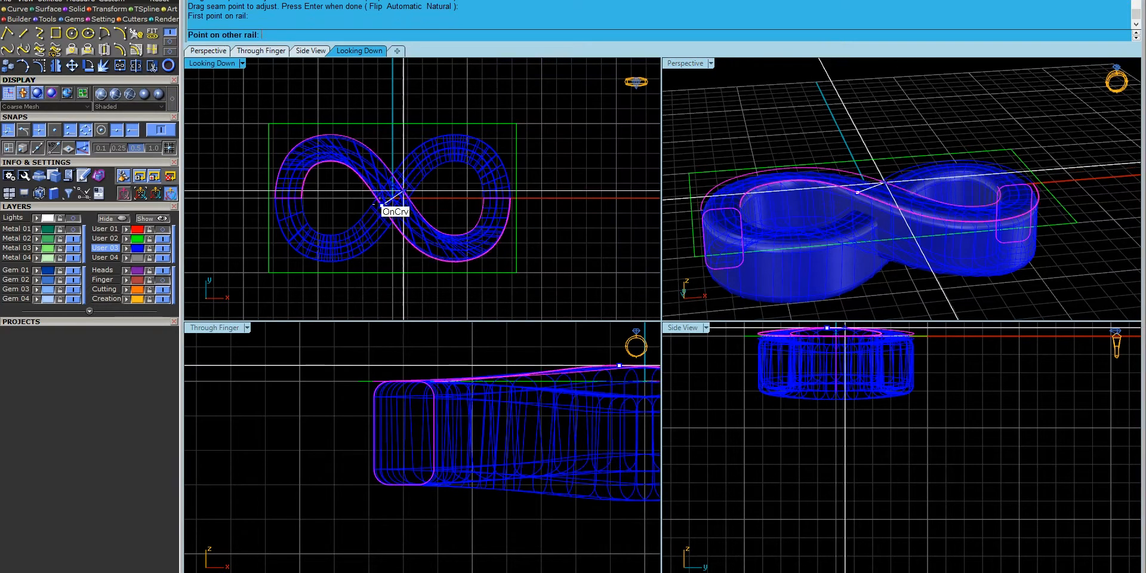
key(Return)
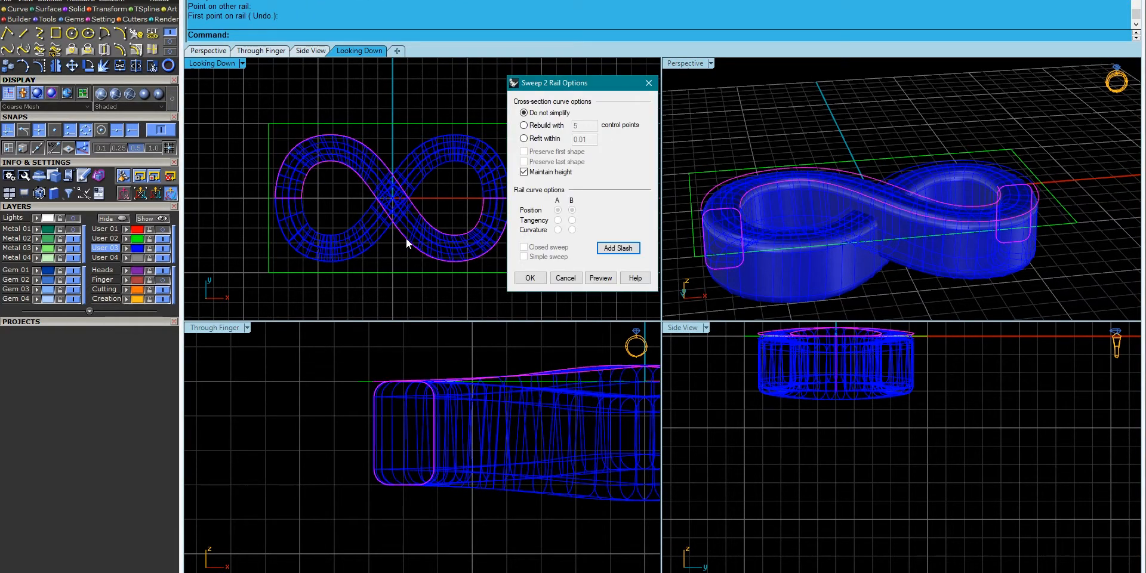
click(634, 247)
click(455, 235)
click(455, 261)
key(Return)
key(Return)
click(844, 292)
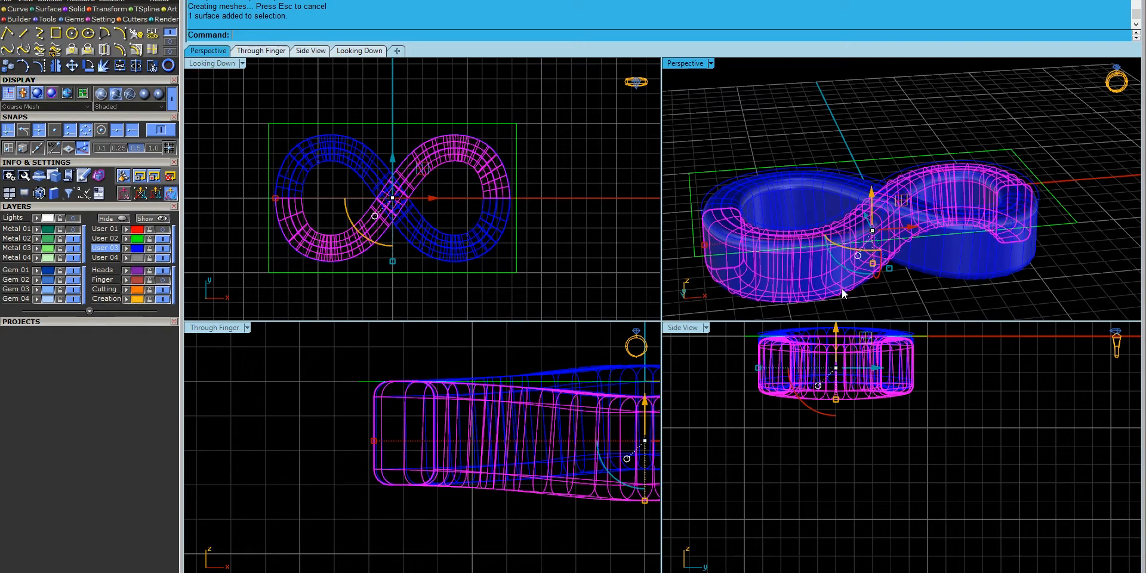
- Cap the band into a solid and put it on the Metal 02 layer
text(Cap)
key(Return)
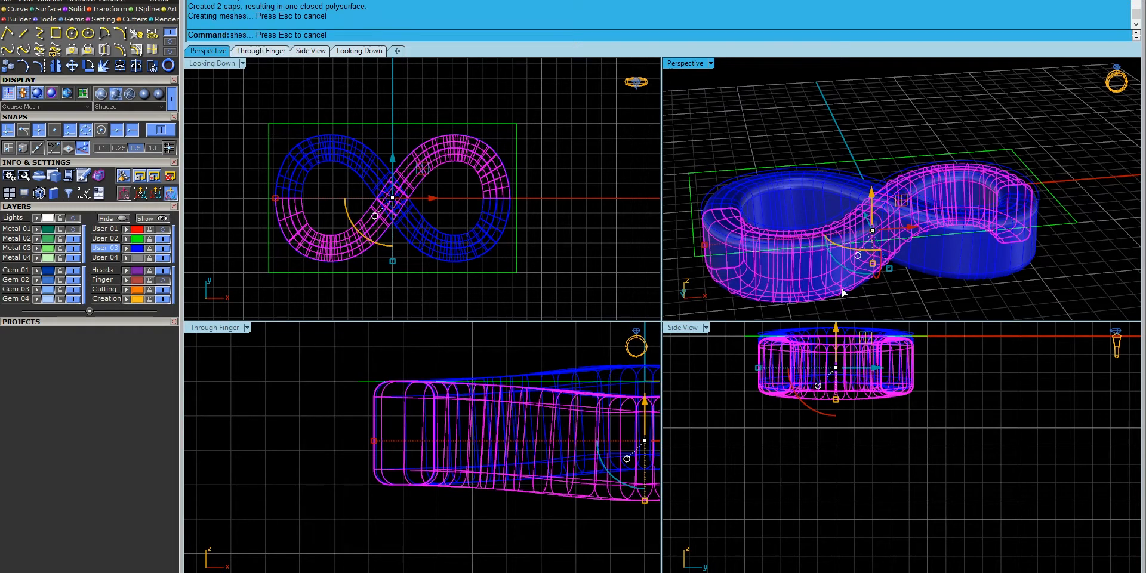
click(18, 239)
click(207, 240)
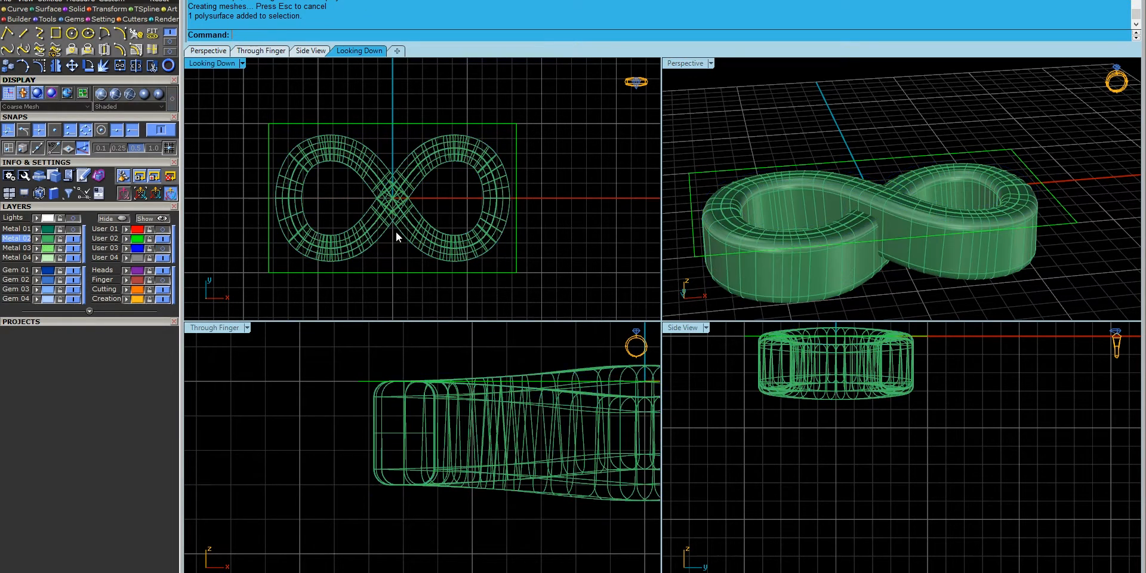
- Show the User 01 layer and fill the rectangle around the ring with a planar surface
right_drag(776, 203, 870, 221)
click(857, 278)
key(Escape)
click(161, 230)
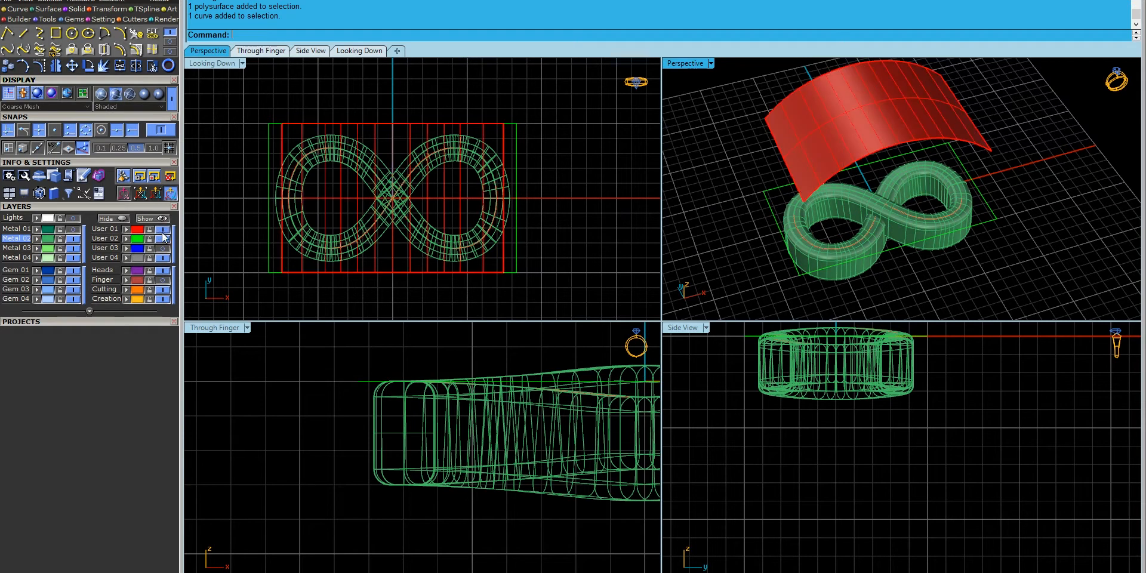
click(768, 190)
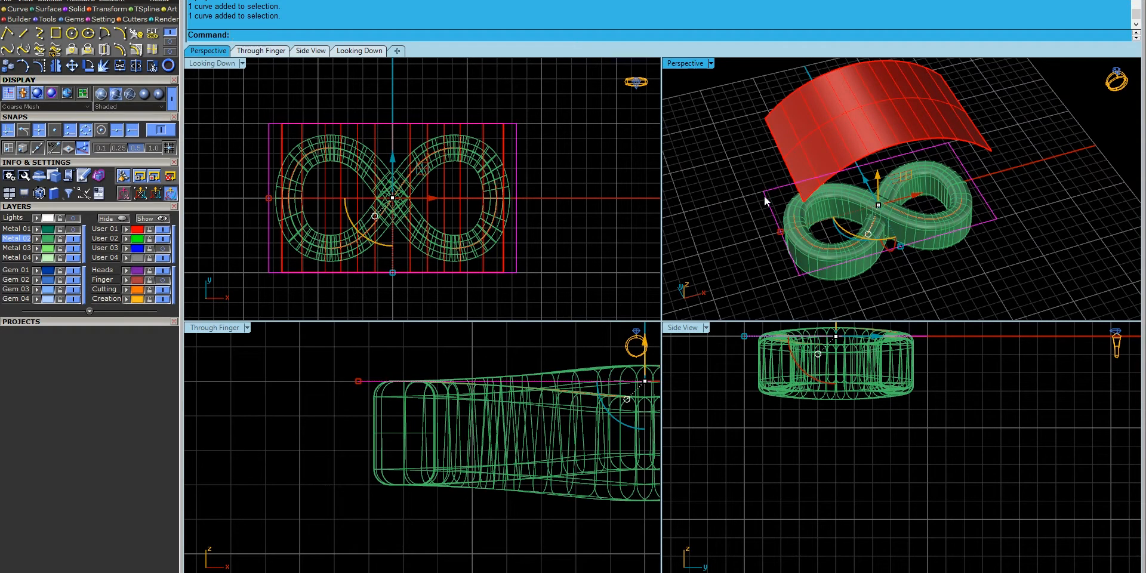
click(43, 11)
click(56, 49)
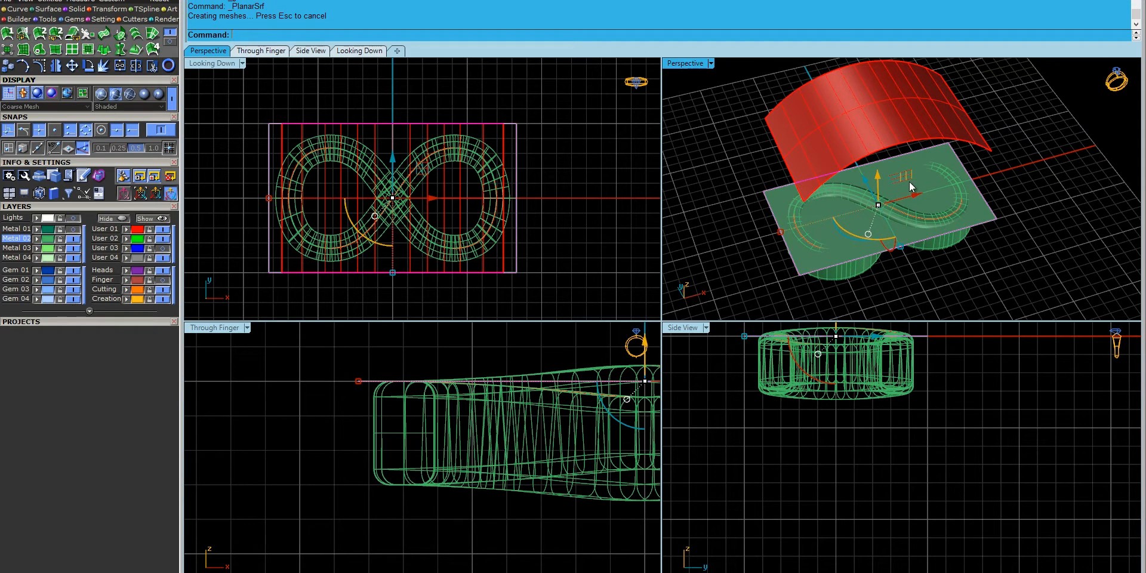
- Move the flat surface to User 02, then select both infinity pieces
click(929, 191)
click(132, 240)
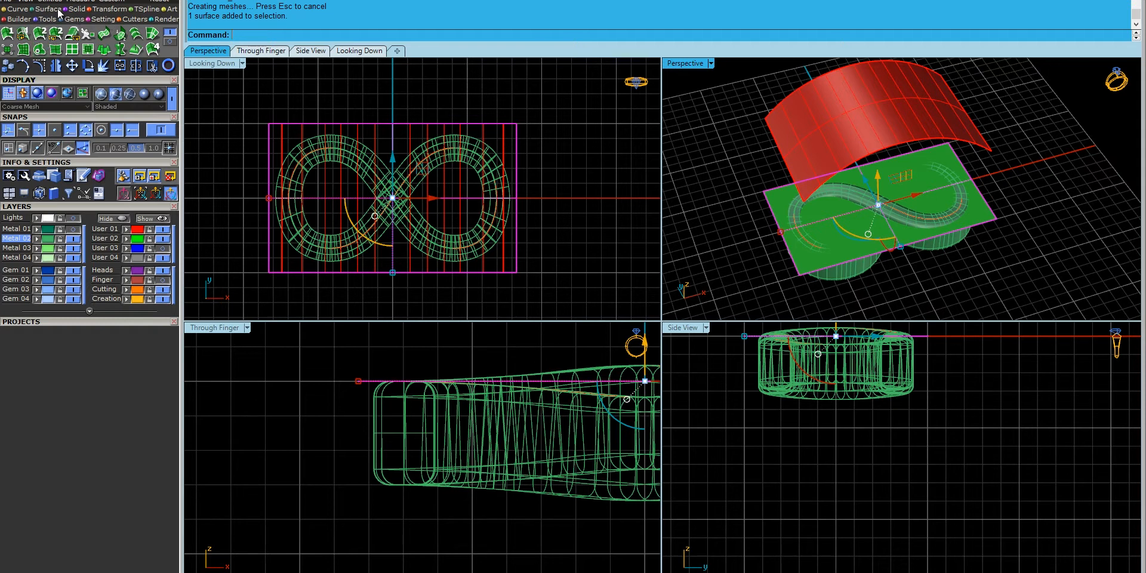
click(676, 169)
right_drag(817, 207, 797, 216)
click(930, 249)
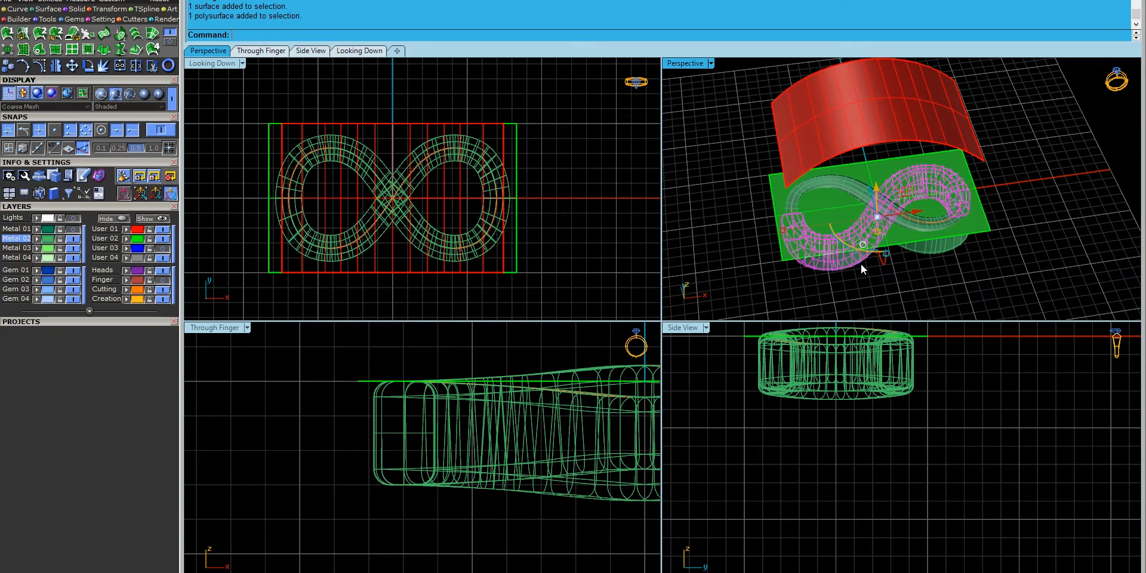
click(930, 249)
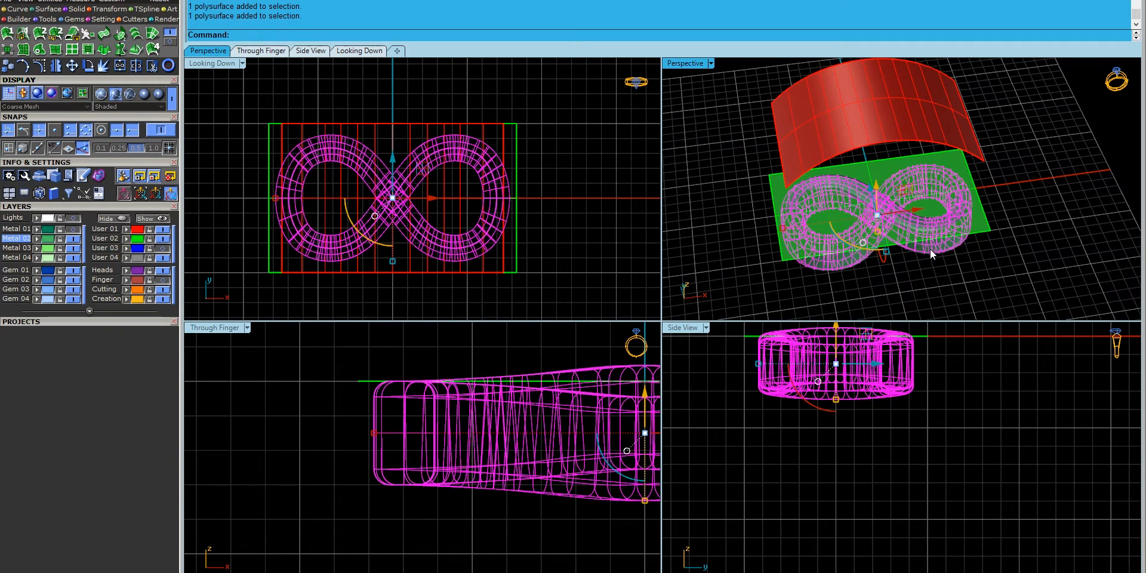
- Run FlowAlongSrf from the flat green base surface onto the curved red surface
text(Flo)
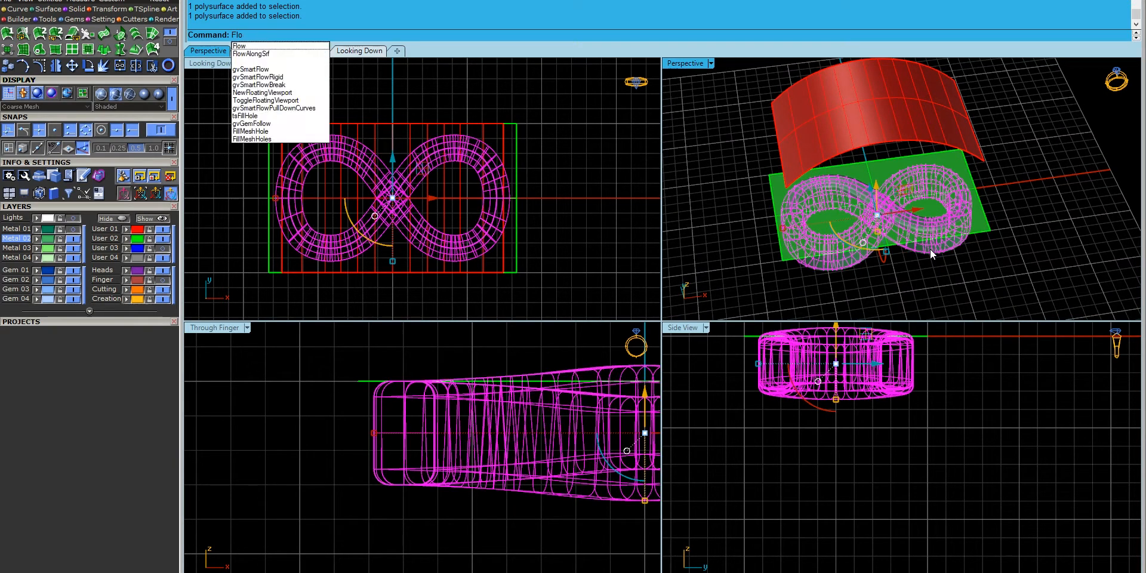
key(Down)
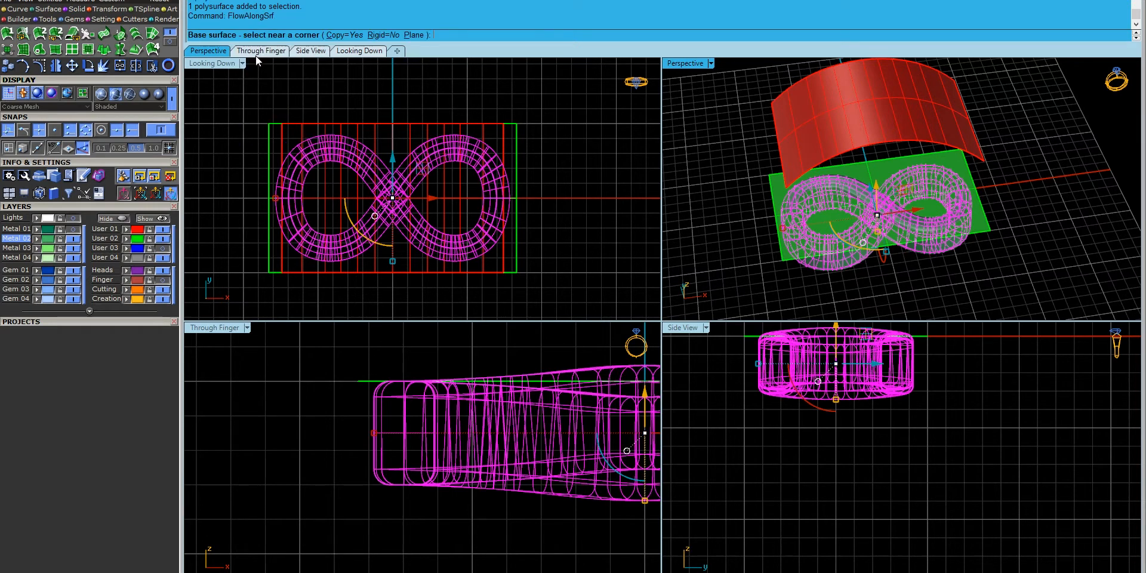
key(Return)
right_drag(872, 185, 855, 124)
click(872, 180)
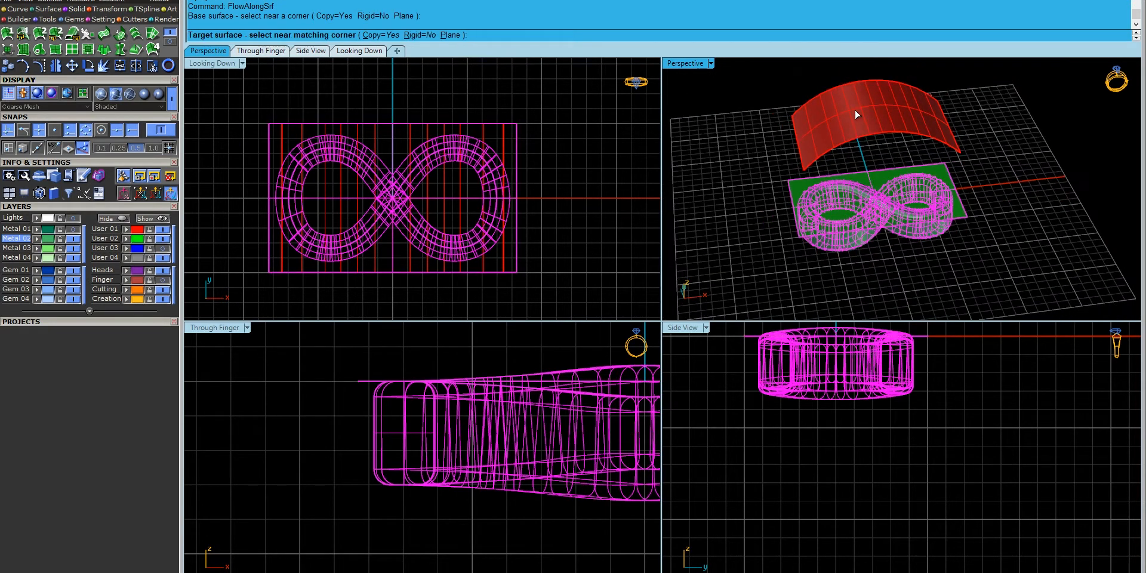
click(854, 109)
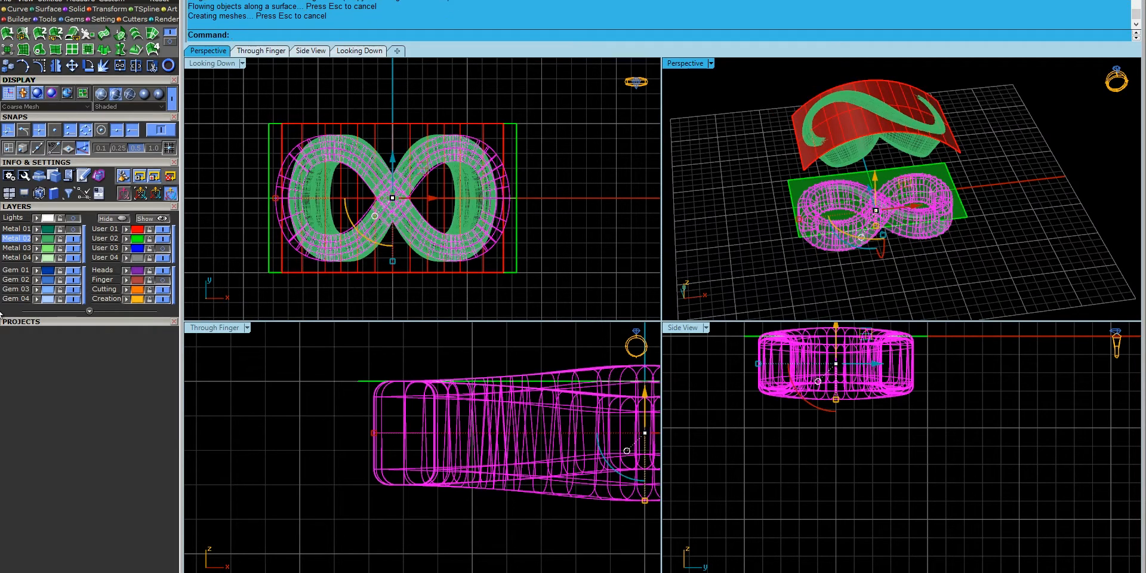
- Turn on the Metal 01 layer to reveal the ring shank and pick among the overlapping band pieces
click(73, 230)
right_drag(757, 193, 768, 142)
scroll(827, 123, up, 6)
right_drag(826, 123, 757, 170)
scroll(455, 416, down, 13)
right_drag(463, 389, 439, 417)
scroll(438, 418, up, 10)
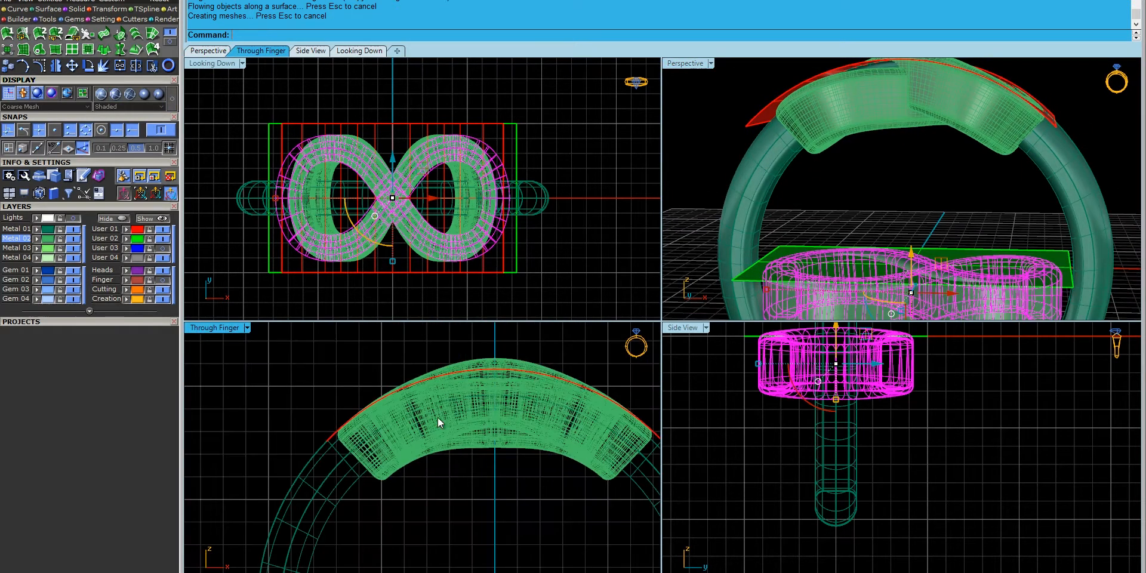
click(501, 496)
scroll(490, 425, up, 5)
click(452, 430)
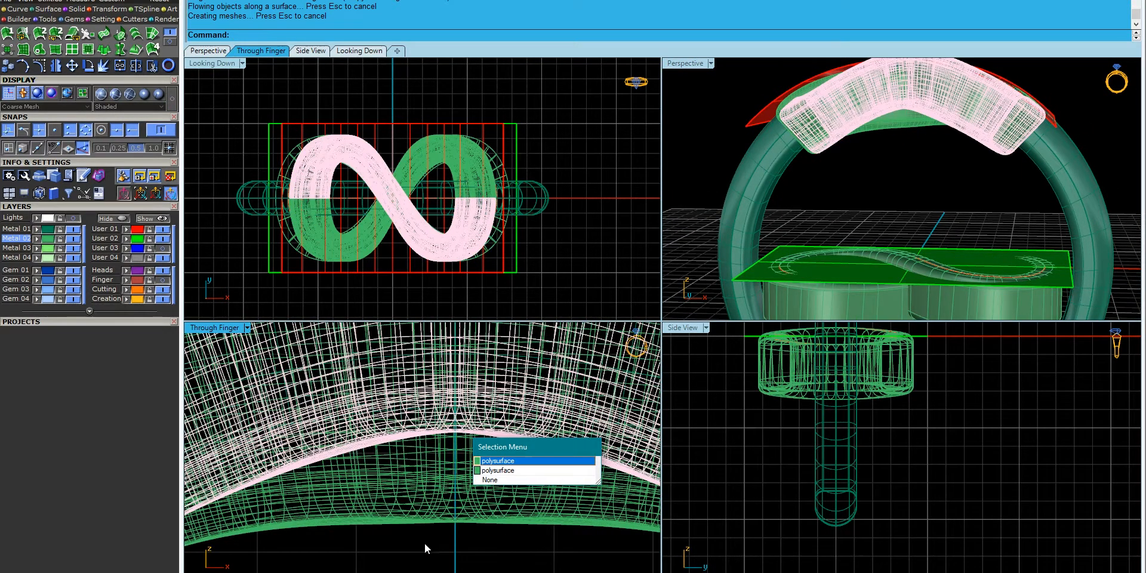
- Hide the Metal 01 ring shank and select the curved infinity band
key(Escape)
click(73, 230)
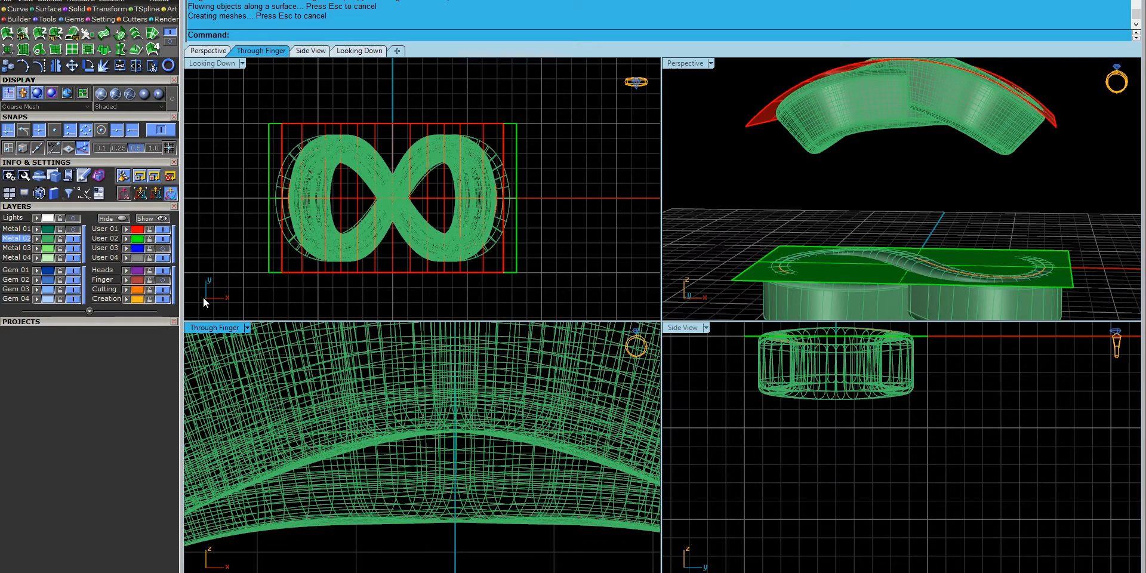
click(861, 130)
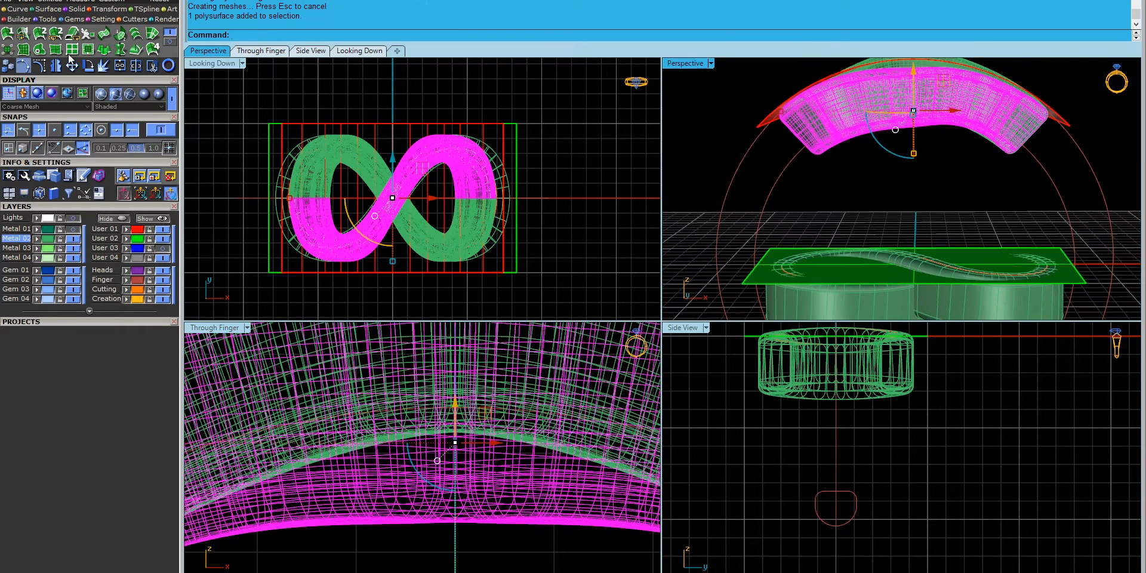
- Start gvCutRingRail on the band from the jewellery ring tools
scroll(403, 443, down, 5)
right_drag(303, 475, 349, 393)
scroll(244, 477, down, 4)
right_drag(244, 477, 297, 480)
click(120, 33)
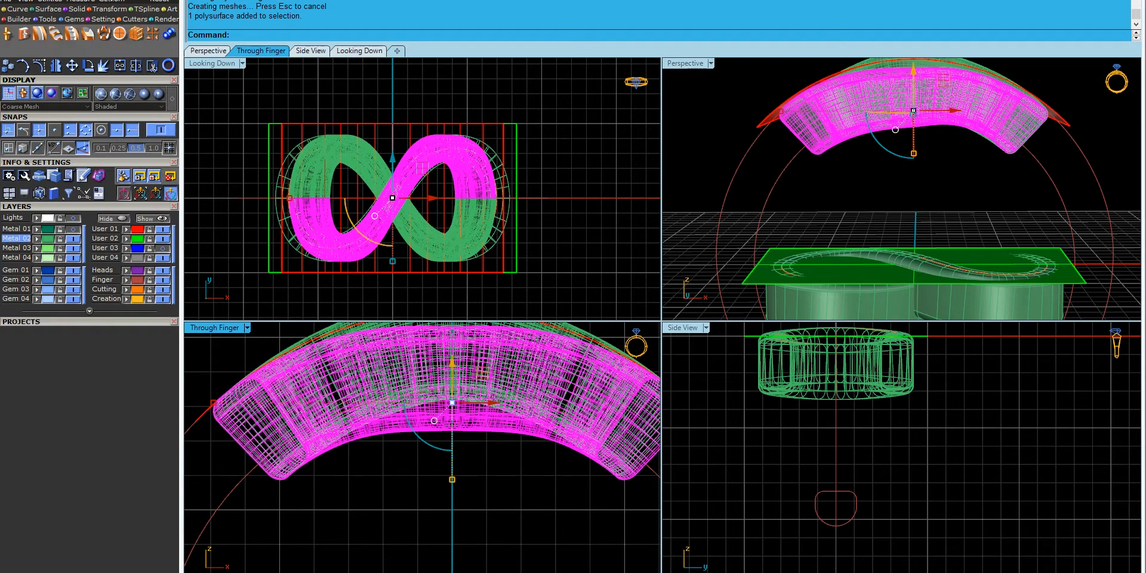
click(121, 34)
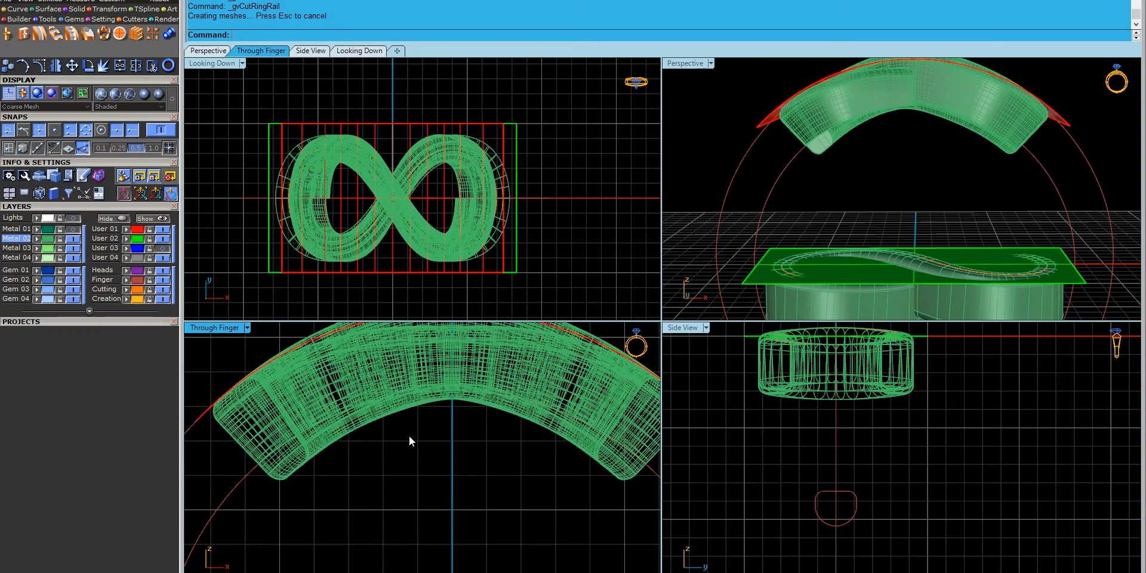
- Finish the ring rail cut with the second band strand included
click(396, 410)
right_click(395, 410)
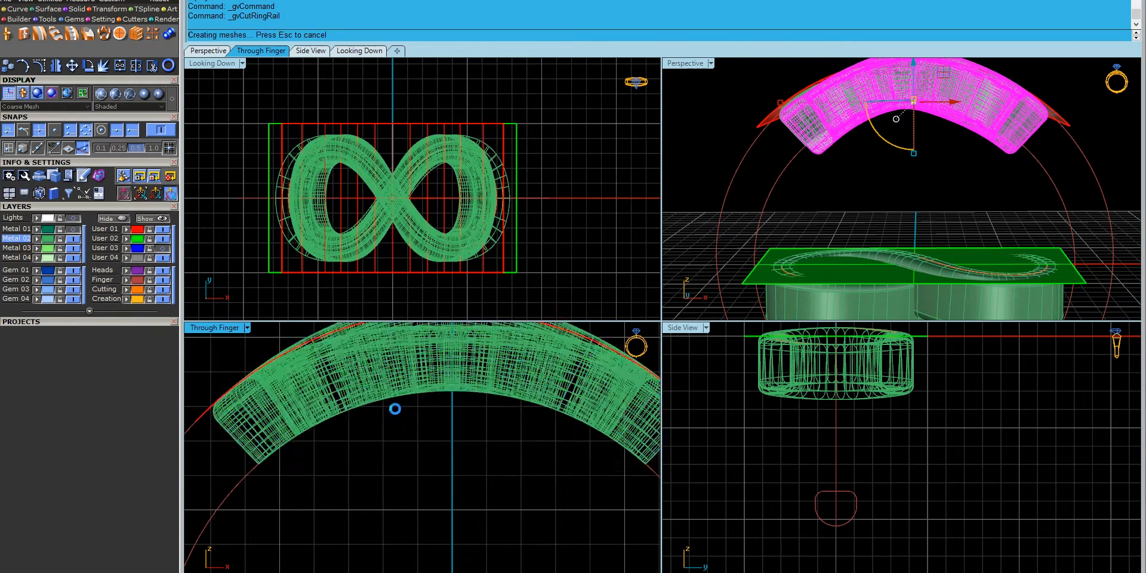
right_drag(860, 169, 872, 326)
- Hide the red User 01 surface and undo the ring rail cut
click(164, 230)
right_drag(776, 197, 851, 191)
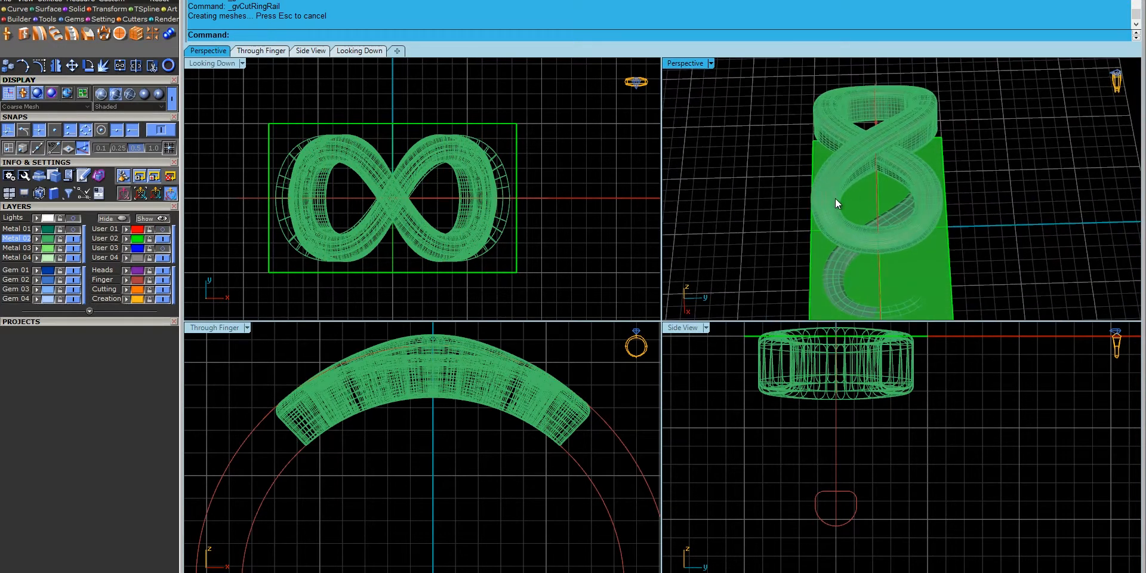
click(355, 259)
click(624, 228)
key(ctrl+z)
click(410, 478)
- Select the six curves on the User 03 layer
right_drag(836, 197, 863, 139)
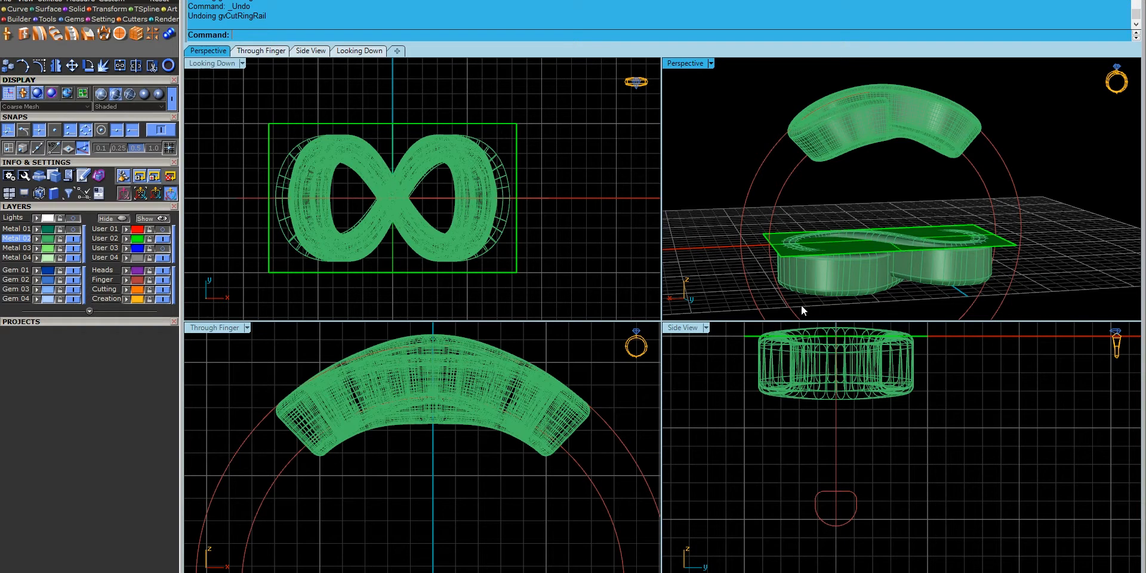
click(957, 282)
click(956, 281)
click(227, 232)
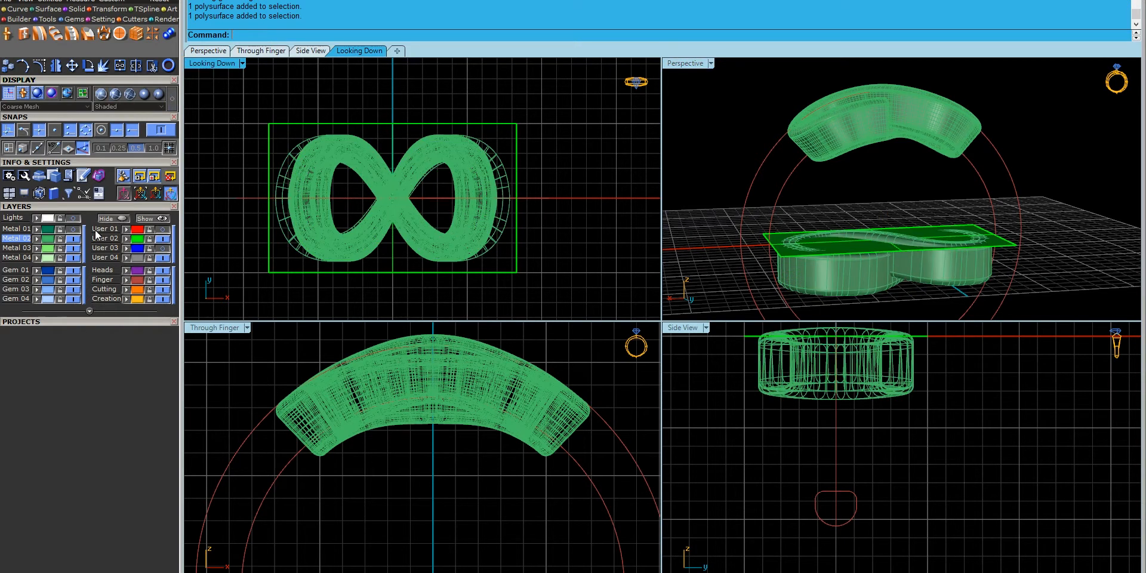
click(138, 246)
- Window-select the flat infinity model in the front view, keeping User 01 hidden
click(163, 229)
click(163, 230)
right_drag(783, 243, 781, 260)
click(384, 456)
scroll(383, 456, down, 2)
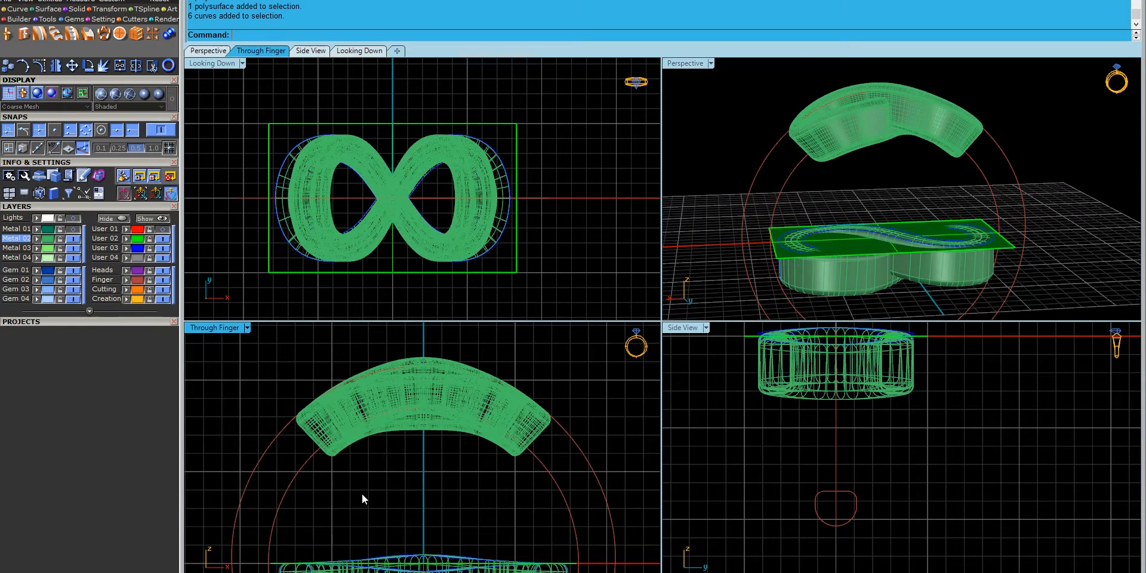
right_drag(383, 456, 394, 384)
scroll(286, 510, down, 2)
right_drag(275, 521, 273, 507)
drag(323, 523, 529, 465)
- Scale up the flat infinity pieces with the gumball so the flowed band grows
scroll(526, 468, up, 5)
right_drag(868, 242, 709, 312)
scroll(883, 287, up, 5)
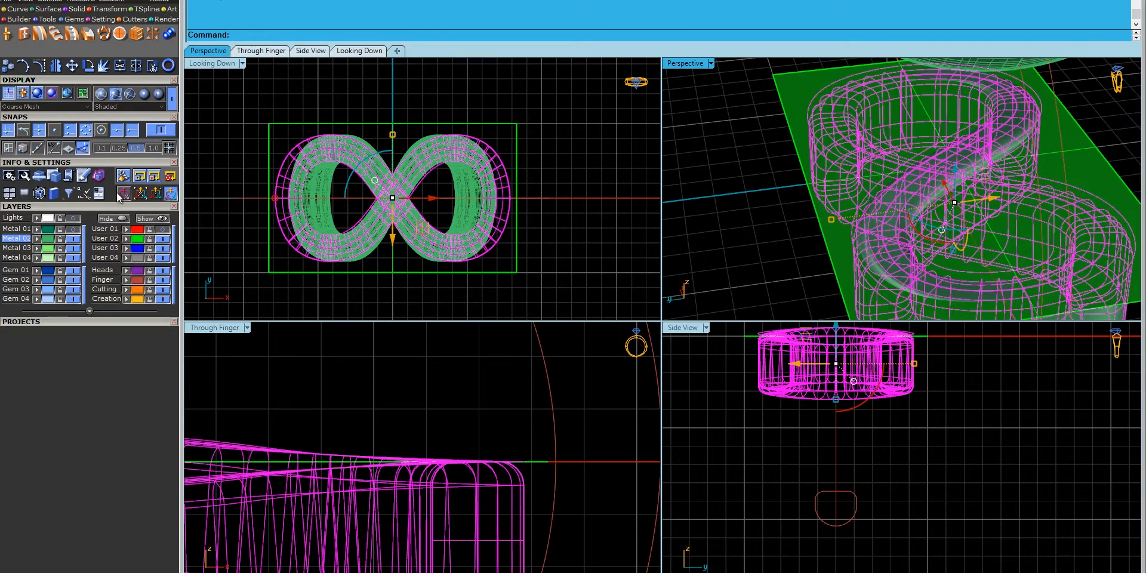
drag(830, 221, 846, 226)
right_drag(838, 217, 772, 264)
drag(772, 264, 777, 261)
right_drag(710, 204, 830, 191)
- Select both curved band polysurfaces and cut them to the ring rail with gvCutRingRail
click(748, 142)
click(858, 135)
shift+click(857, 244)
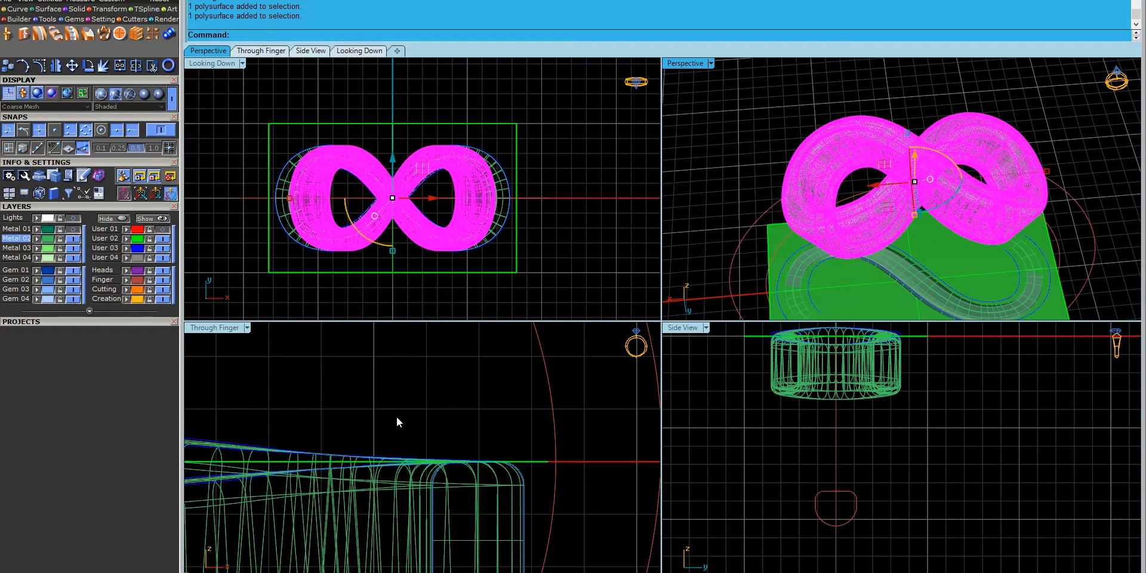
scroll(391, 418, down, 12)
right_drag(305, 393, 428, 463)
click(122, 177)
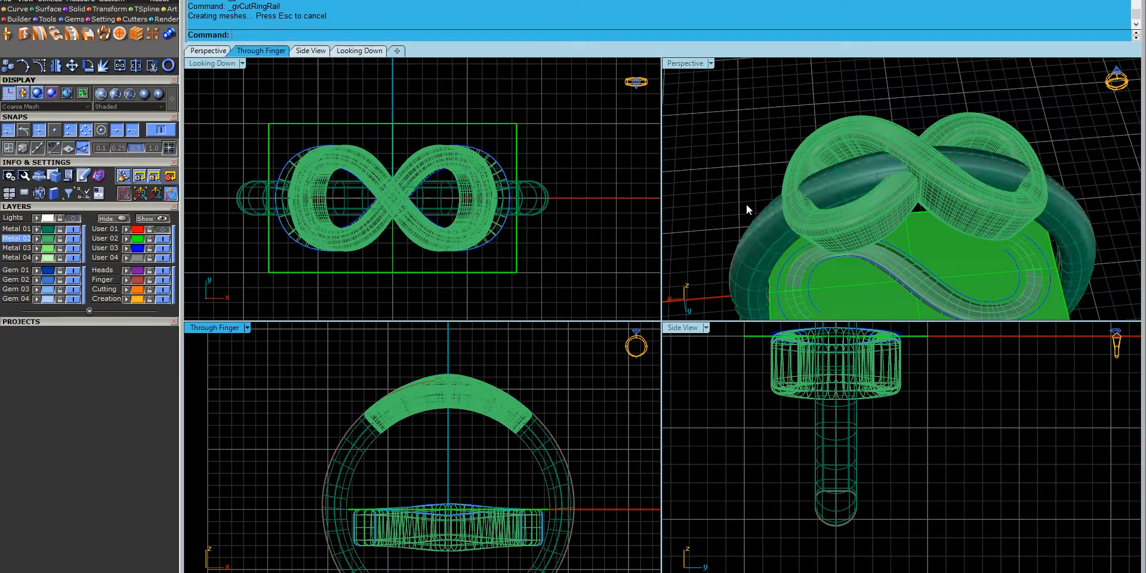
- Undo the ring rail cut
right_drag(701, 205, 837, 194)
scroll(873, 206, up, 6)
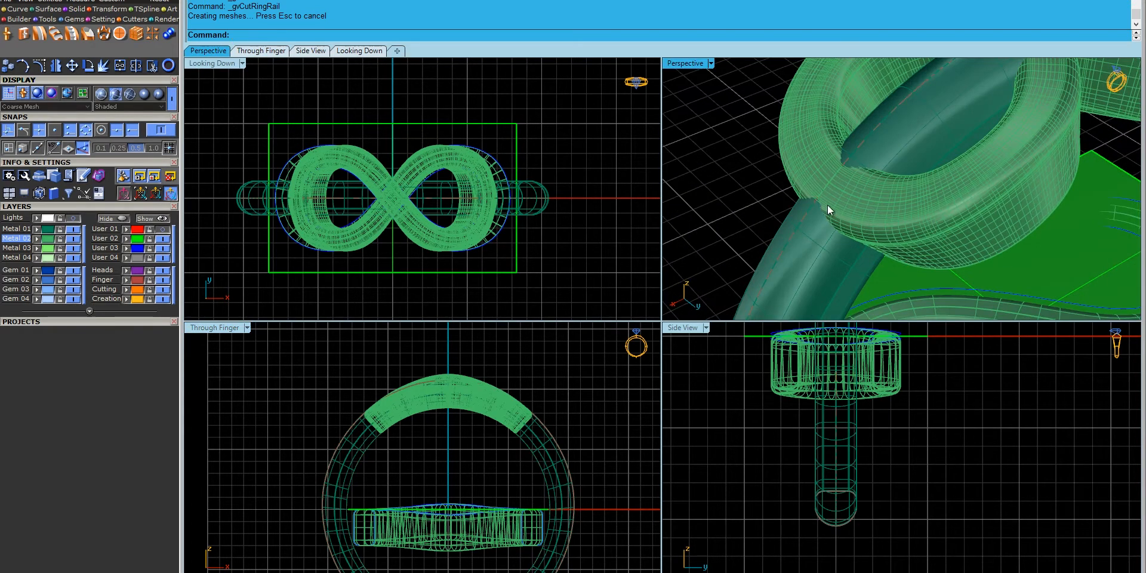
key(ctrl+z)
click(734, 213)
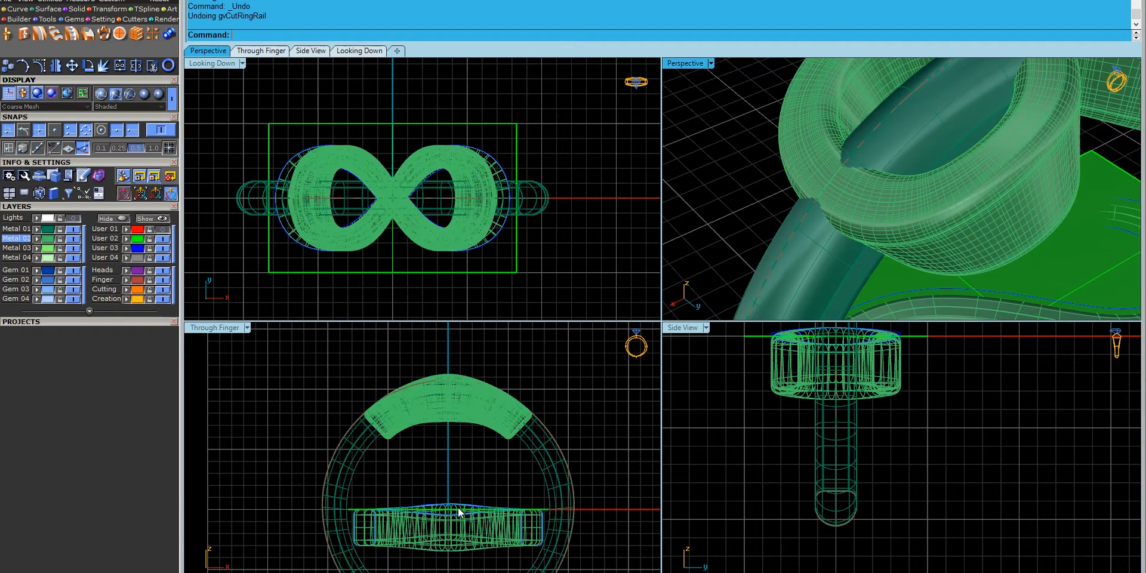
right_drag(428, 502, 414, 454)
scroll(415, 454, up, 4)
- Select the User 03 curves and flat Metal 02 pieces and raise them slightly along Z
click(140, 251)
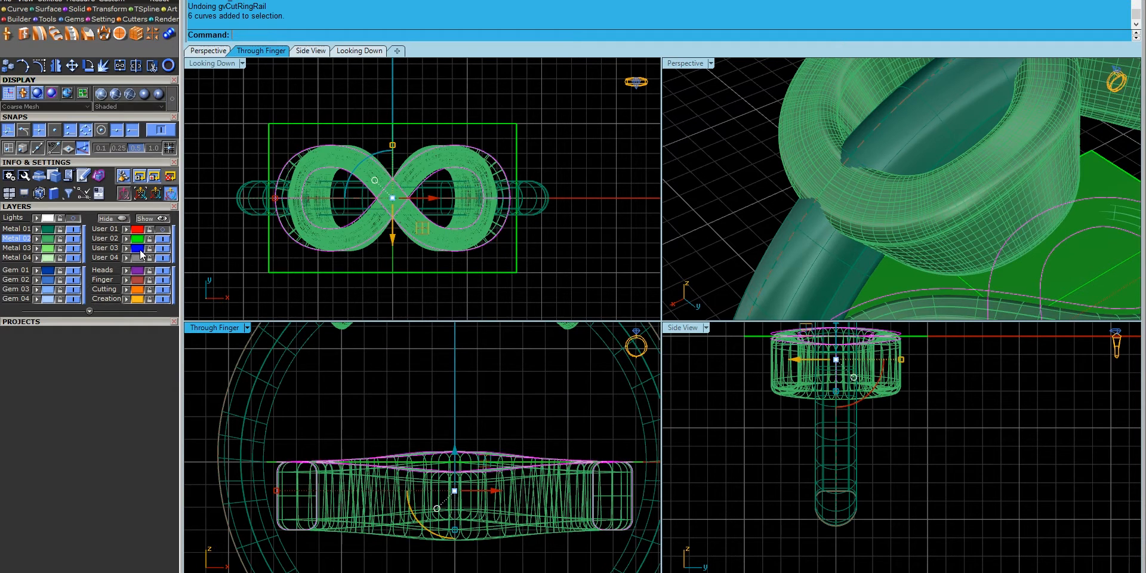
click(52, 239)
scroll(874, 178, down, 6)
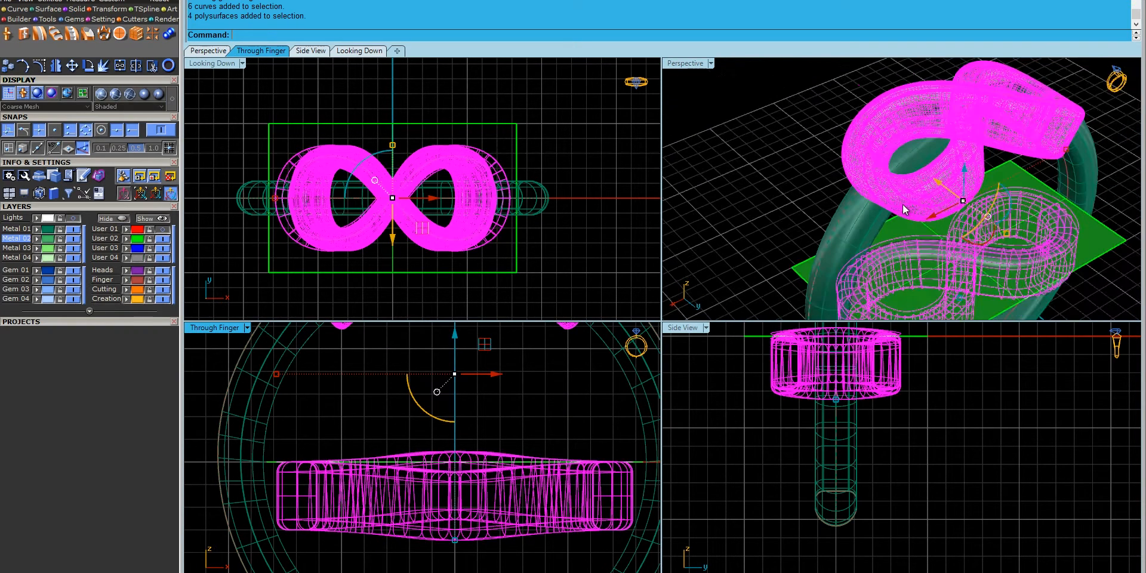
ctrl+click(899, 204)
ctrl+click(843, 152)
scroll(458, 470, up, 3)
drag(459, 465, 462, 457)
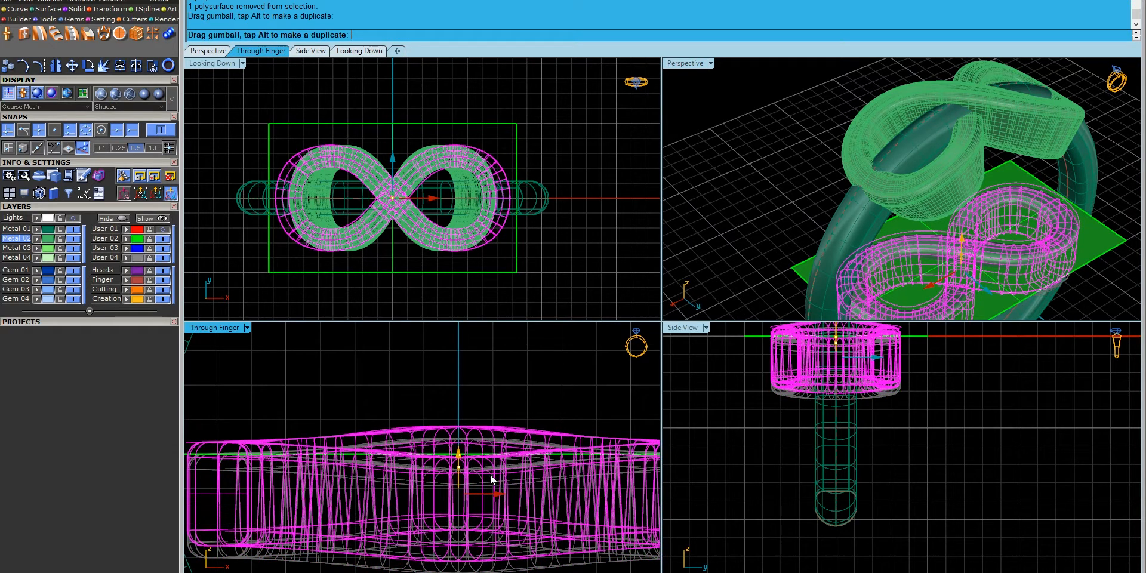
- Check the top band and ring shank, then hide the Metal 01 ring shank
click(387, 344)
scroll(385, 454, down, 6)
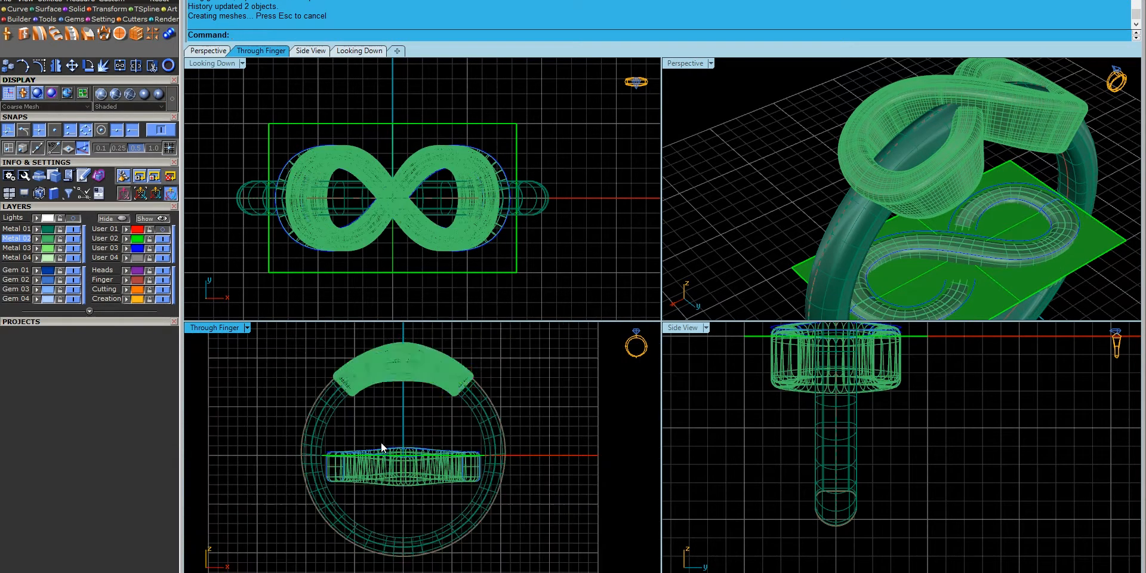
click(374, 385)
shift+click(404, 369)
scroll(404, 366, up, 6)
click(432, 460)
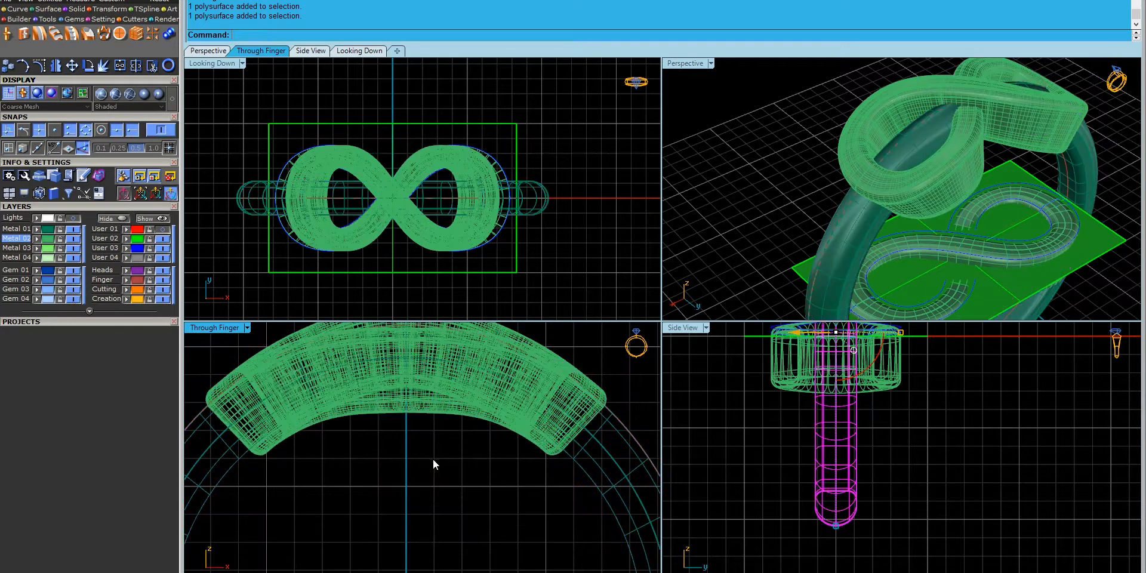
click(76, 231)
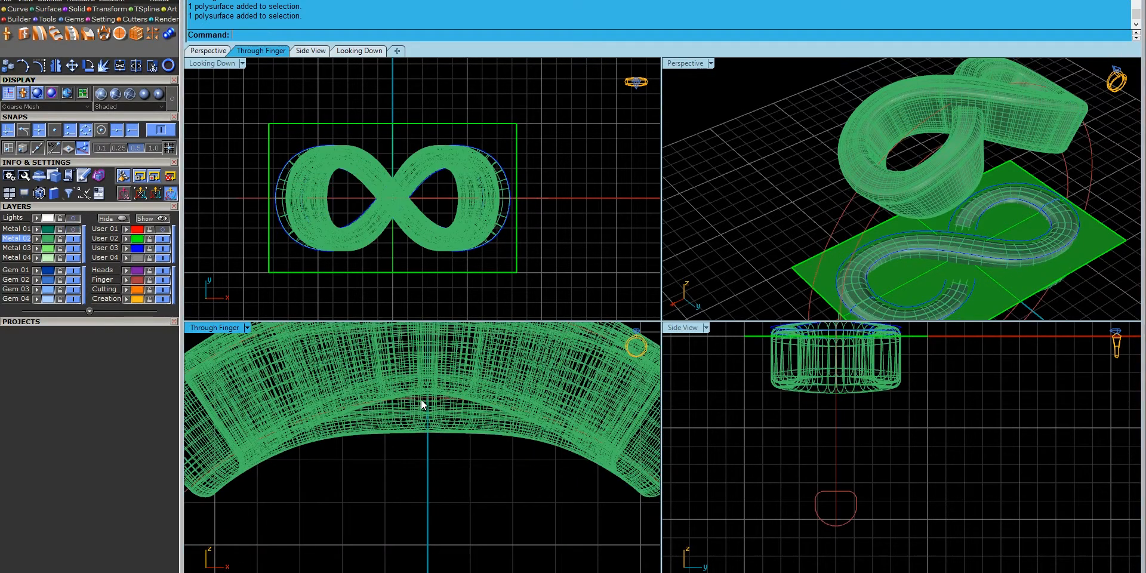
- Repeat the ring rail cut and window-select the flat infinity pieces with their curves
scroll(446, 387, down, 6)
right_drag(442, 478, 431, 349)
right_click(518, 564)
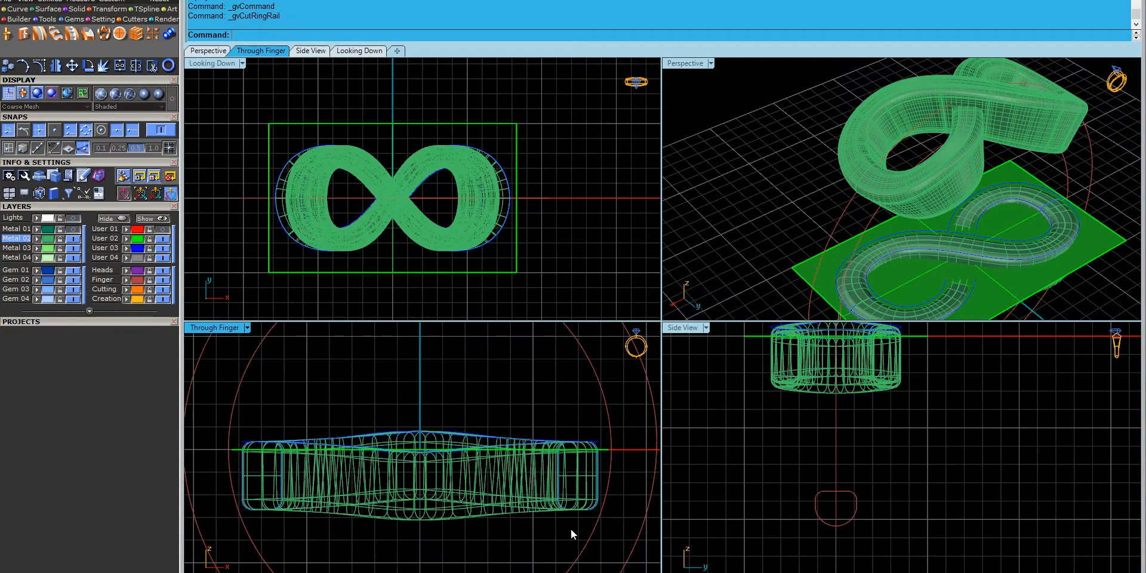
drag(324, 493, 275, 488)
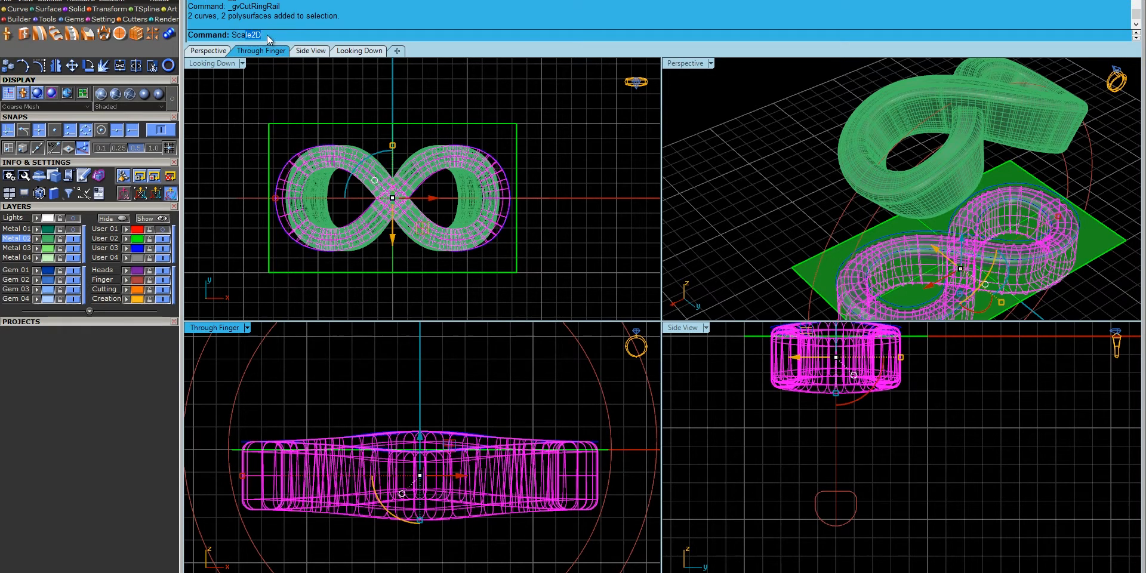
- Scale the flat infinity pieces in one direction from the right end using two reference points
click(247, 53)
click(578, 442)
click(564, 540)
scroll(564, 541, up, 3)
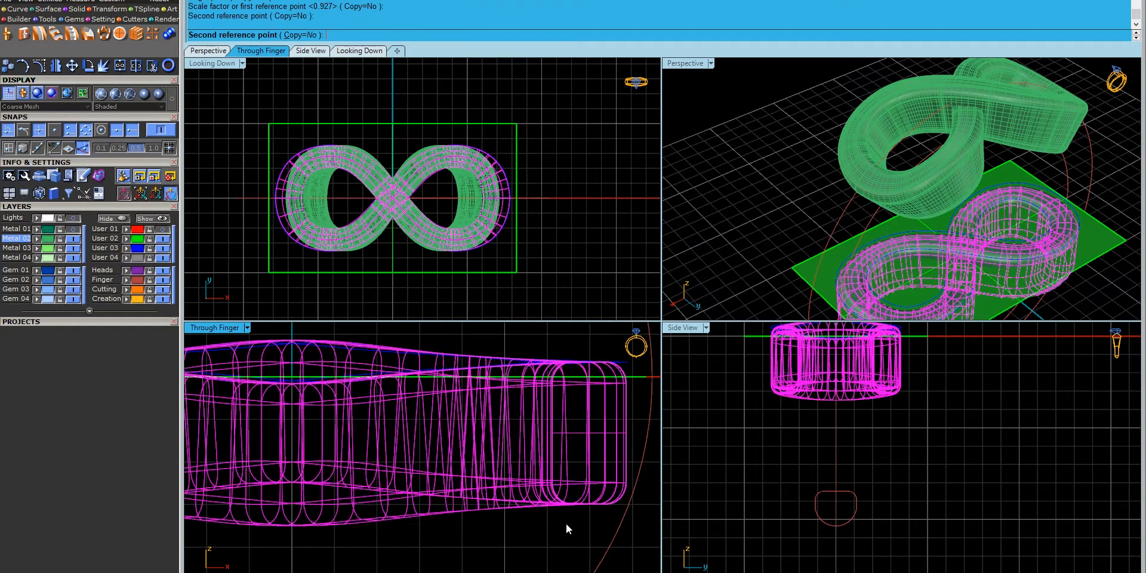
click(566, 524)
scroll(565, 522, down, 3)
key(Escape)
- Hide the blue User 03 curves, select both curved band pieces and run Cut Ring Rail
click(163, 246)
scroll(887, 163, down, 2)
click(887, 163)
click(852, 76)
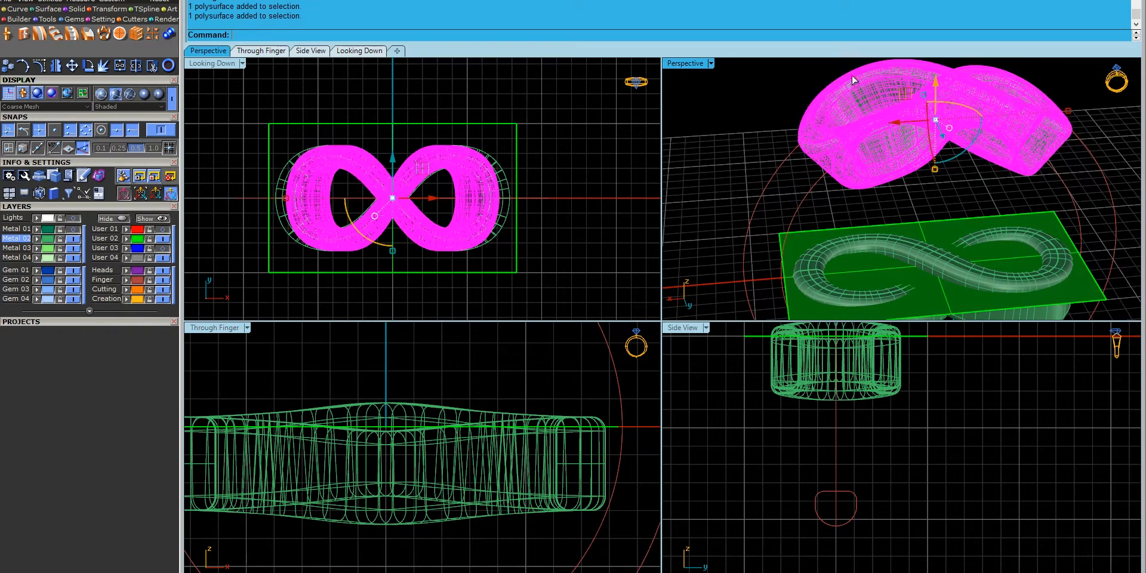
scroll(375, 384, down, 3)
scroll(418, 389, up, 3)
right_drag(377, 456, 394, 482)
scroll(440, 425, up, 8)
scroll(440, 425, down, 6)
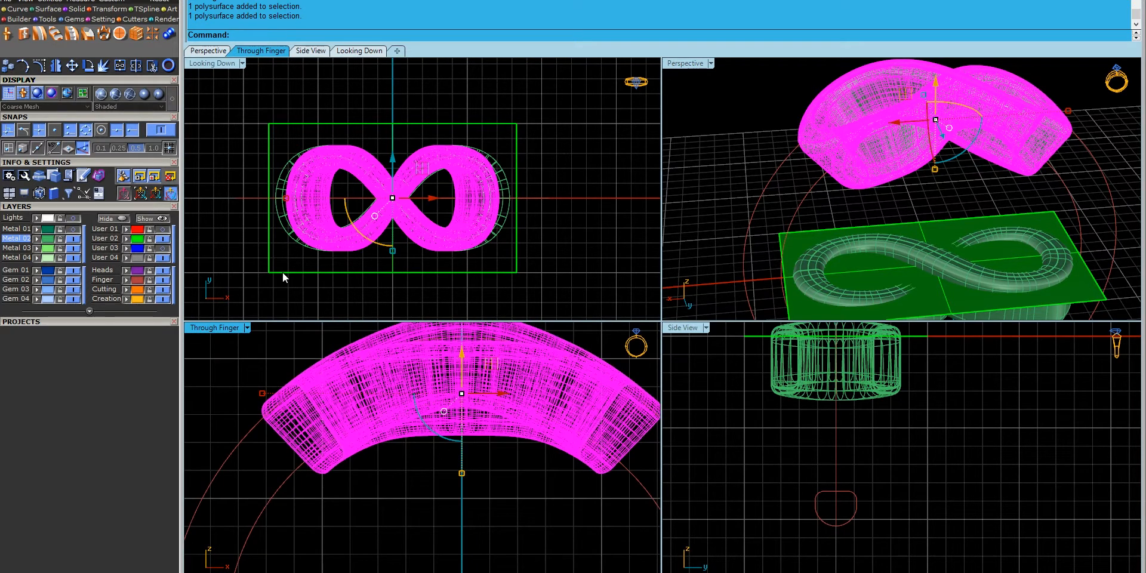
click(124, 34)
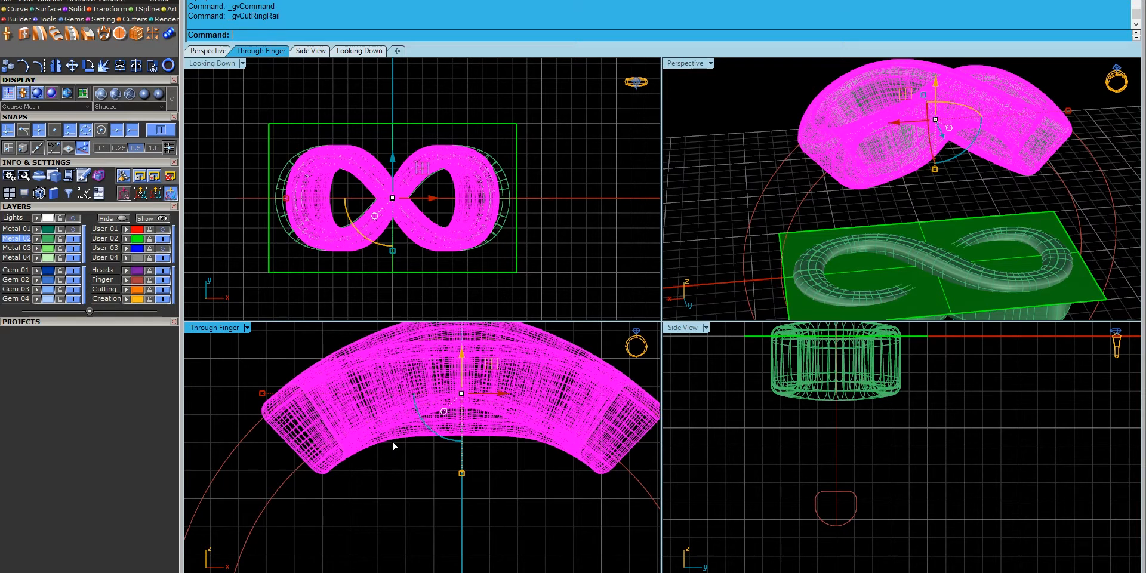
- Hide the flat User 02 cutting plane, show the Metal 01 shank, and orbit to inspect
click(607, 176)
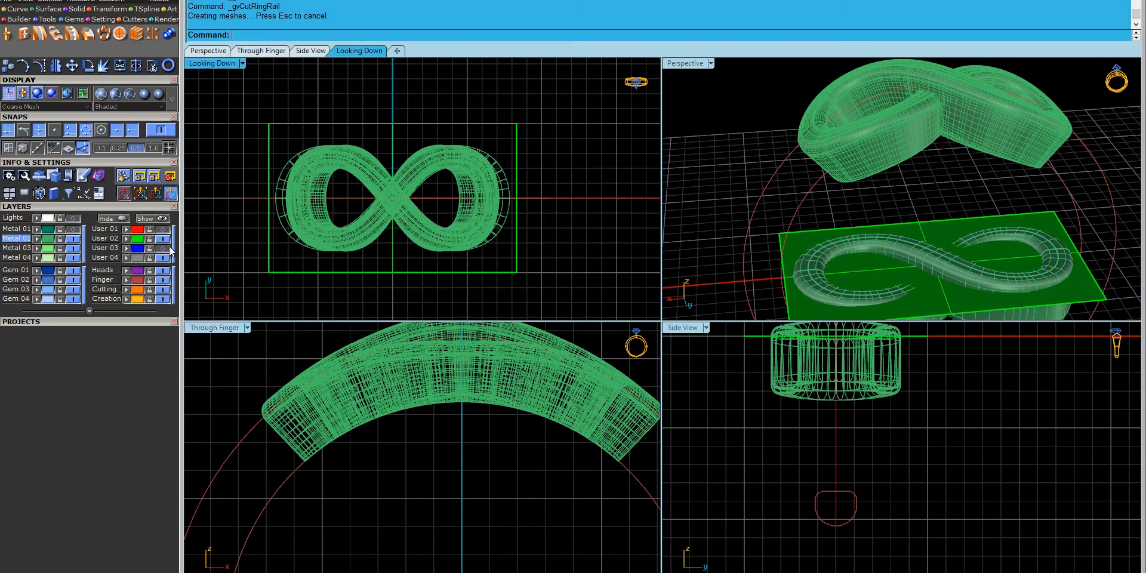
click(162, 238)
click(73, 230)
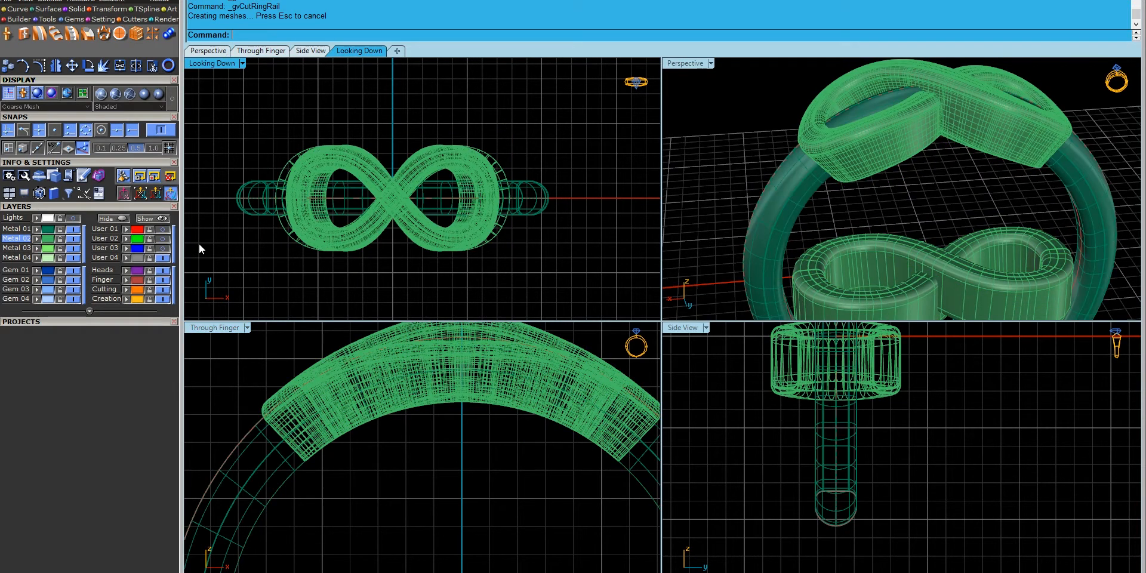
right_drag(848, 173, 721, 245)
scroll(870, 187, up, 5)
scroll(869, 186, down, 7)
scroll(871, 86, up, 4)
scroll(837, 220, down, 6)
scroll(248, 404, up, 1)
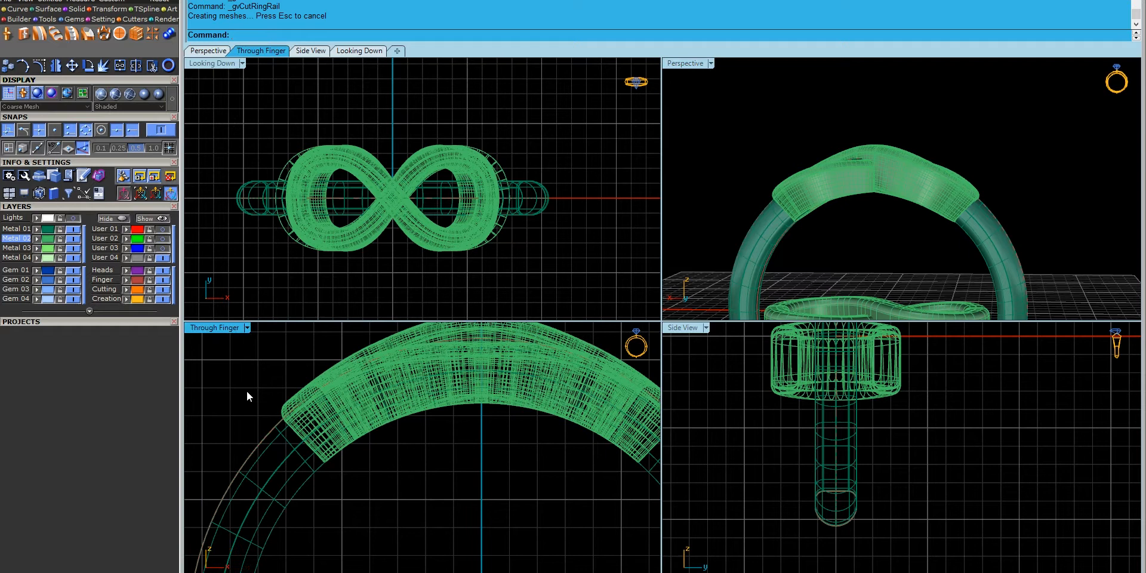
- Draw a cutting polyline across the shank starting at 0,0,0
click(17, 11)
click(7, 34)
text(0,0,0)
key(Return)
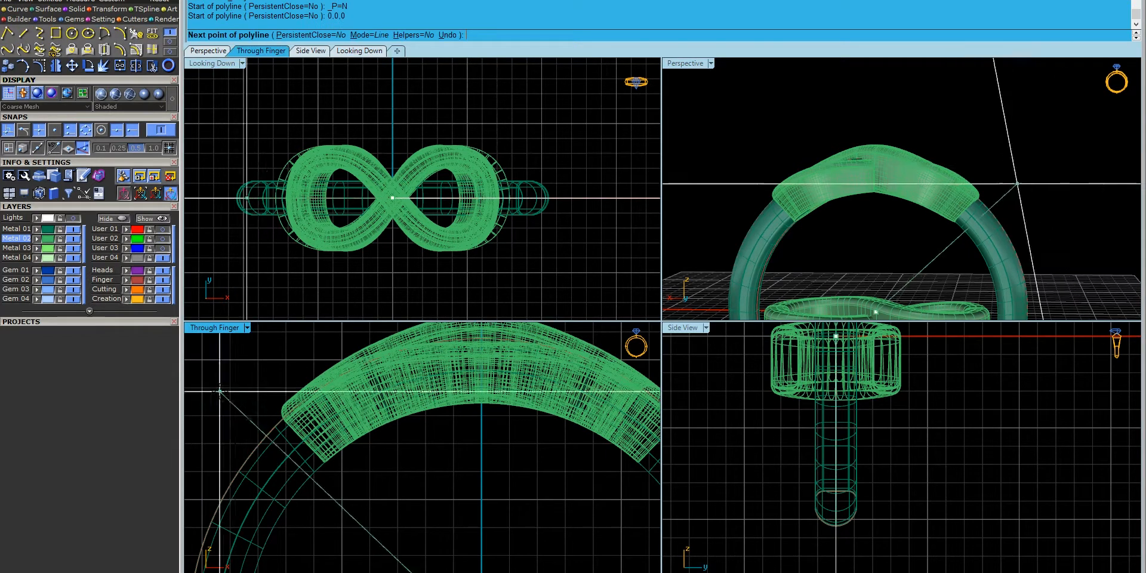
click(235, 351)
right_click(241, 353)
- Mirror the cutting line about the origin
click(242, 359)
click(55, 66)
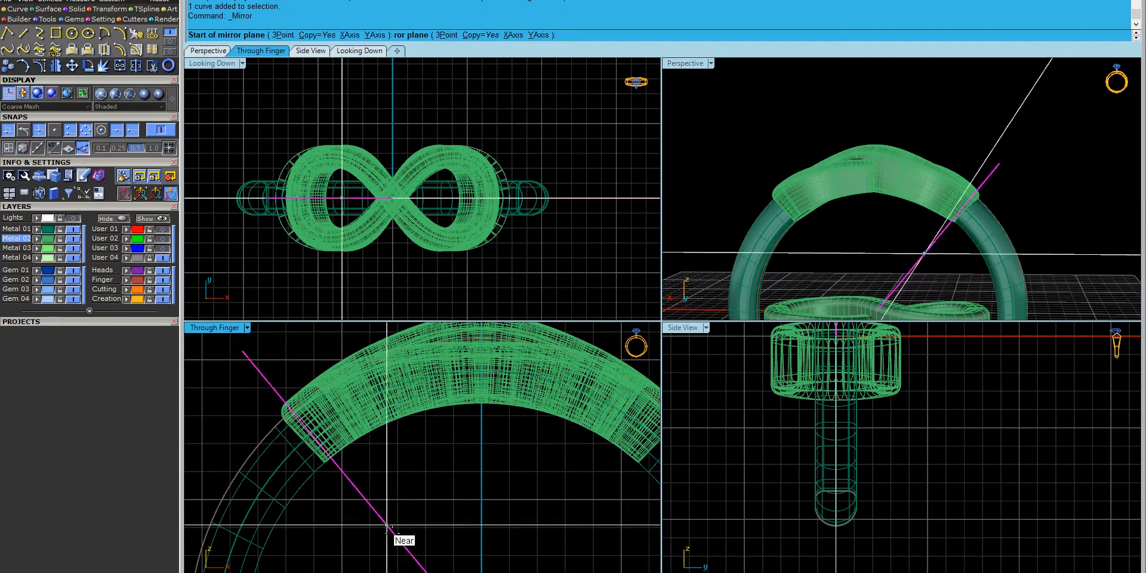
text(0,0,0)
key(Return)
scroll(450, 479, down, 2)
right_drag(451, 479, 451, 459)
scroll(451, 455, down, 1)
click(477, 454)
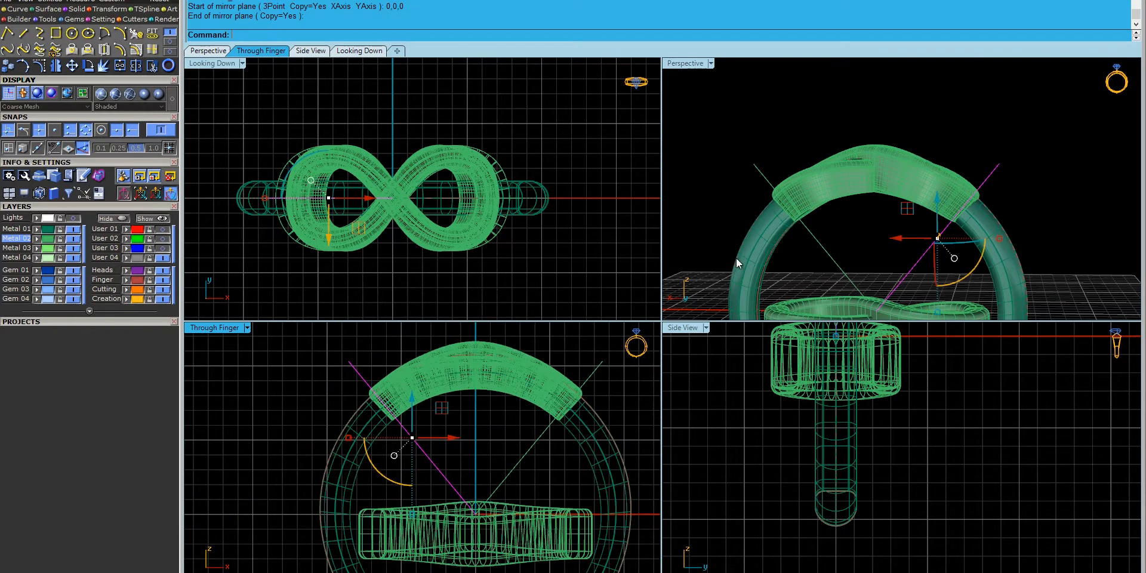
- Split the shank with both lines and Cap the open ends of the pieces
click(767, 248)
scroll(488, 478, up, 2)
drag(535, 495, 413, 475)
right_click(313, 411)
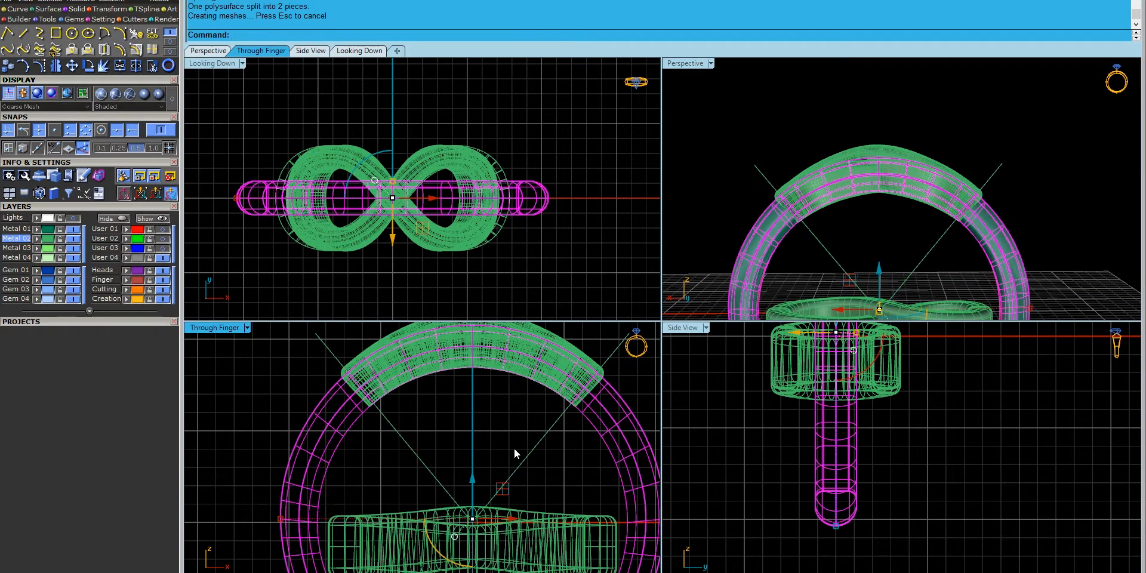
text(Cap)
key(Return)
- Delete the two cutting lines
scroll(530, 429, down, 2)
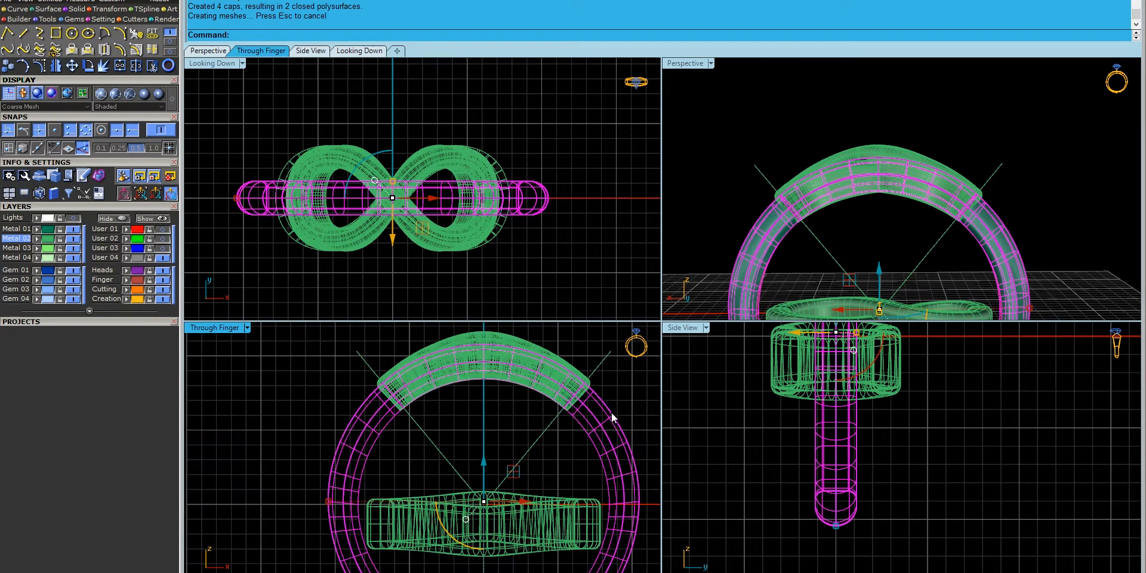
ctrl+click(600, 416)
ctrl+click(403, 406)
drag(539, 482, 449, 471)
key(Delete)
- Move the flat infinity piece to layer User 21 and hide that layer
right_drag(670, 280, 852, 316)
click(852, 316)
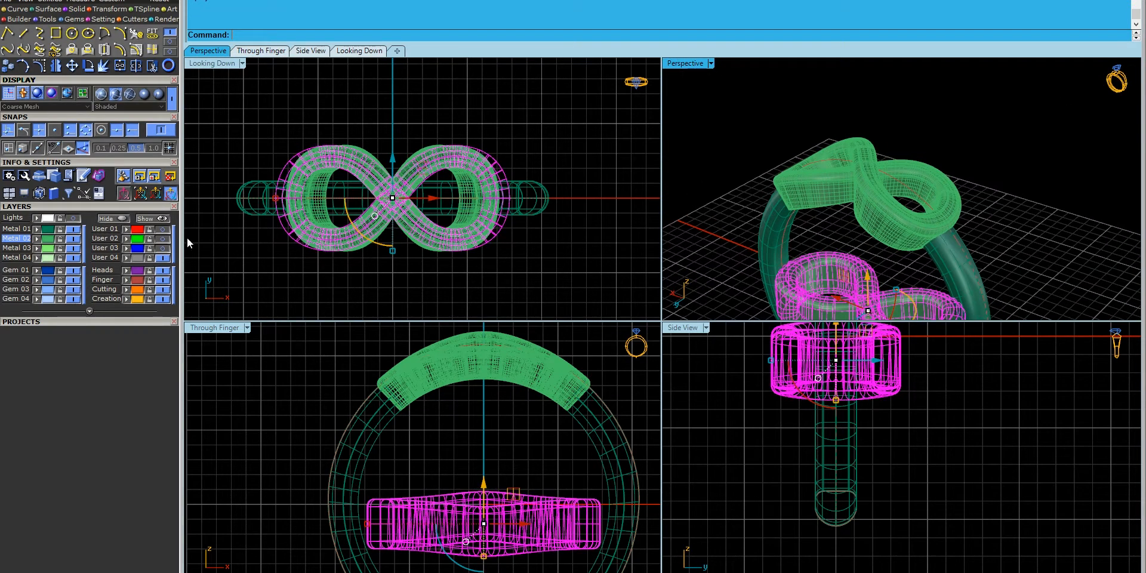
click(89, 311)
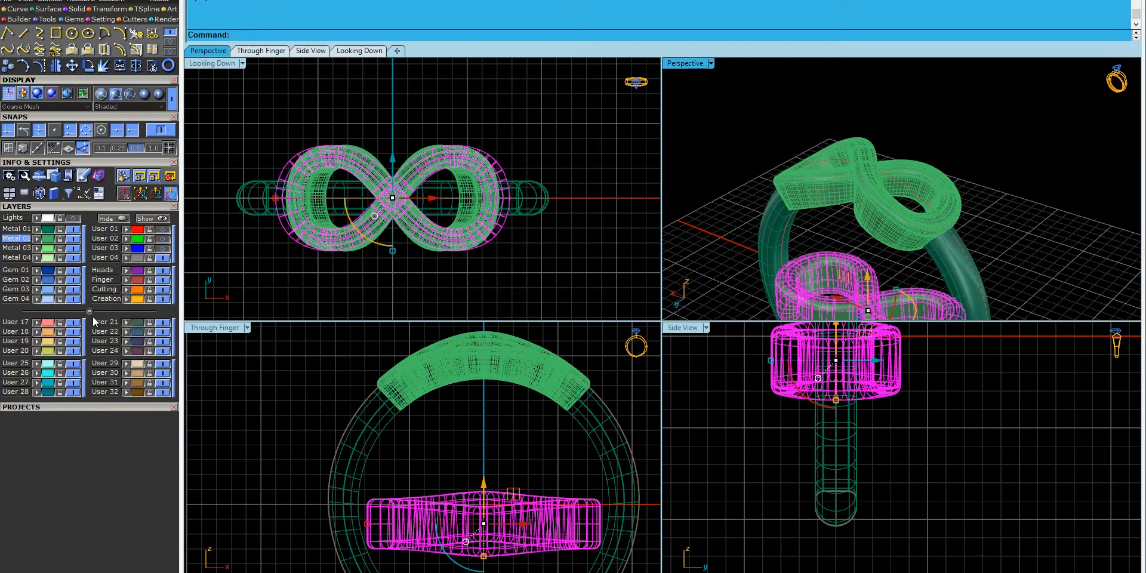
click(127, 325)
click(162, 323)
right_drag(753, 190, 910, 276)
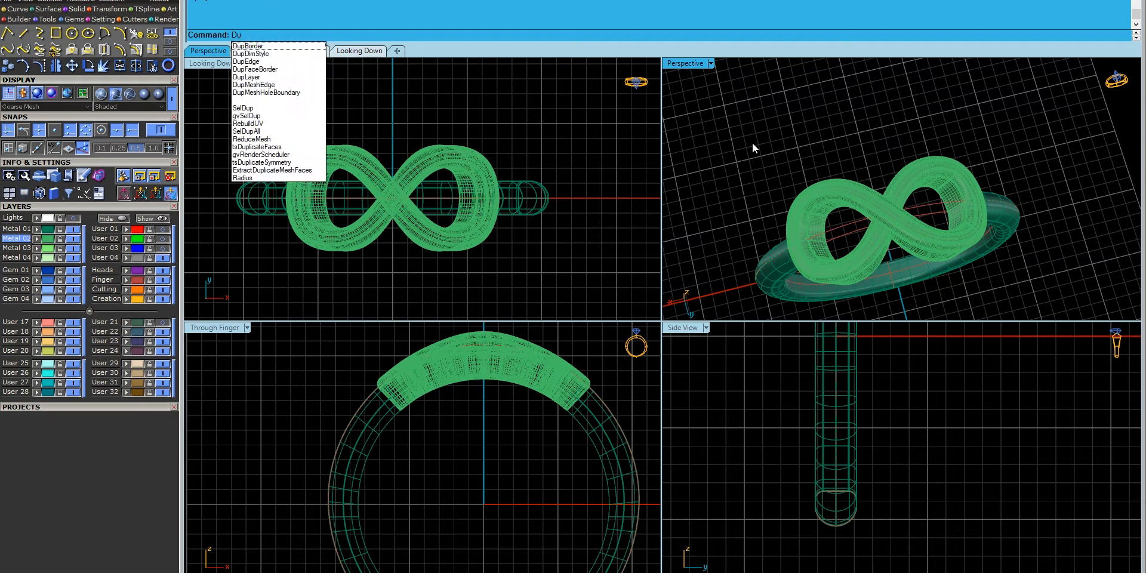
- Duplicate the infinity head's top centre edges as curves
text(pEdge)
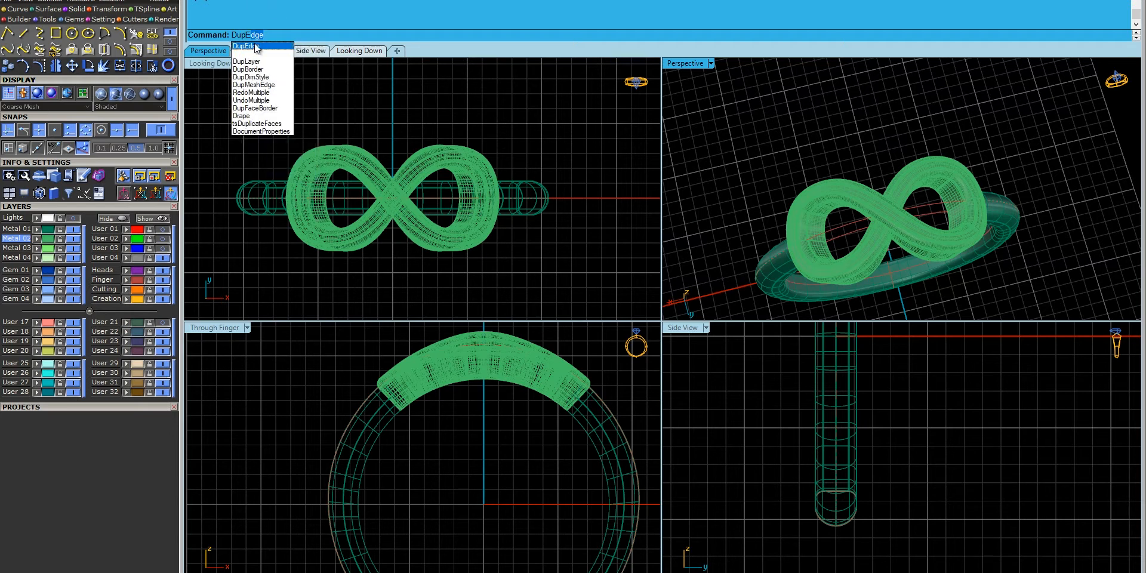
click(255, 46)
scroll(855, 196, up, 3)
click(855, 195)
scroll(872, 246, up, 3)
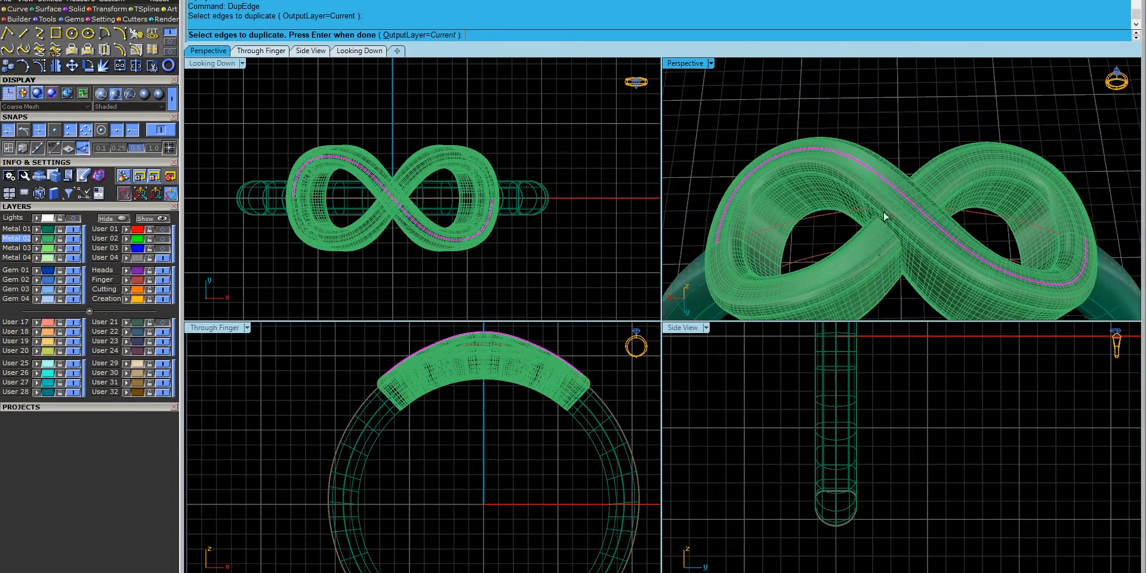
scroll(919, 164, up, 5)
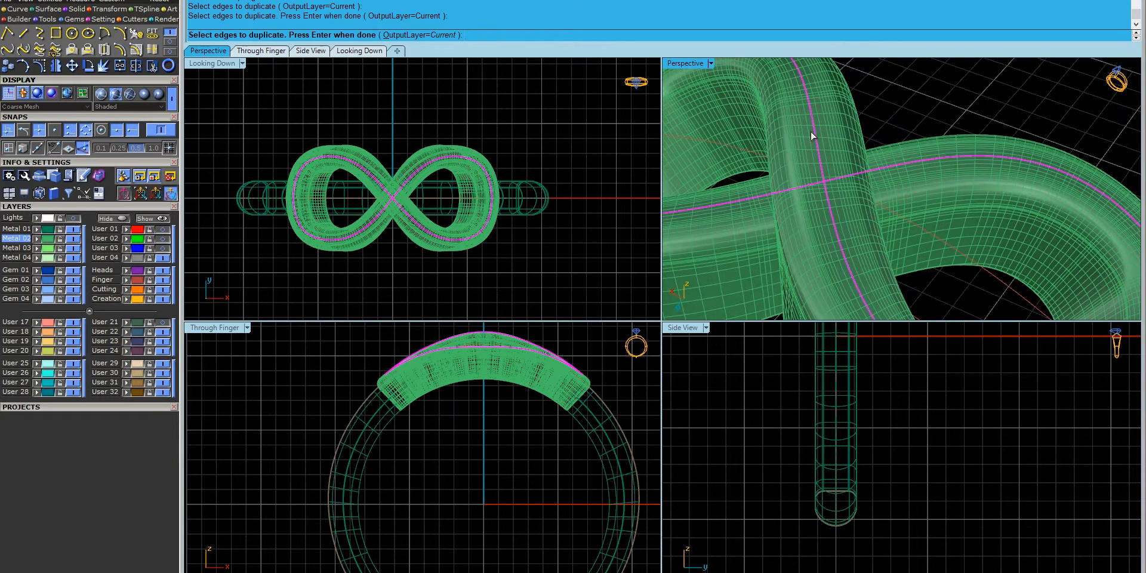
scroll(894, 172, down, 8)
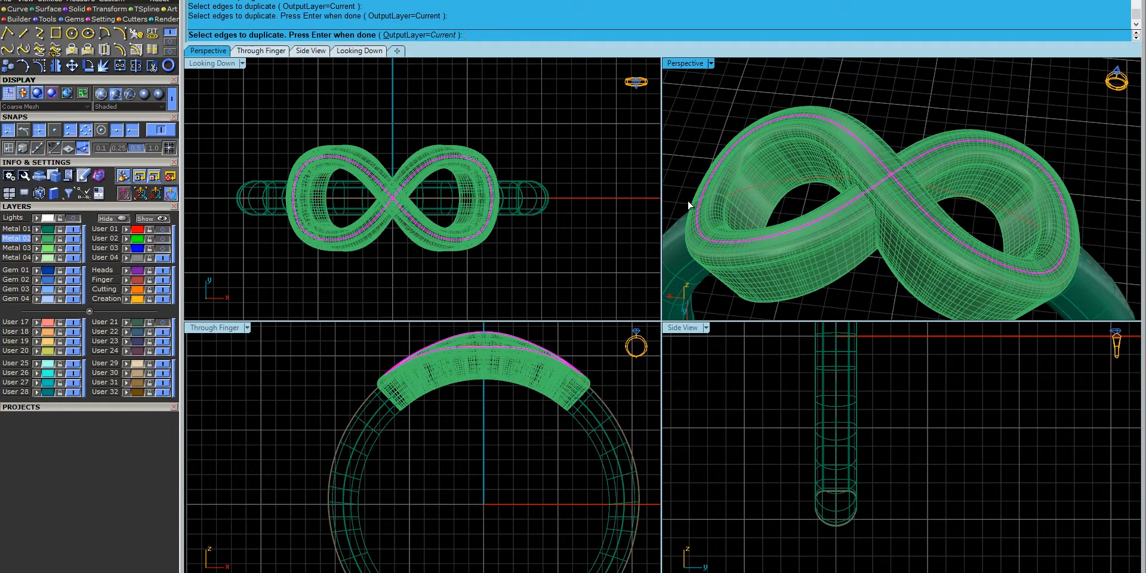
key(Return)
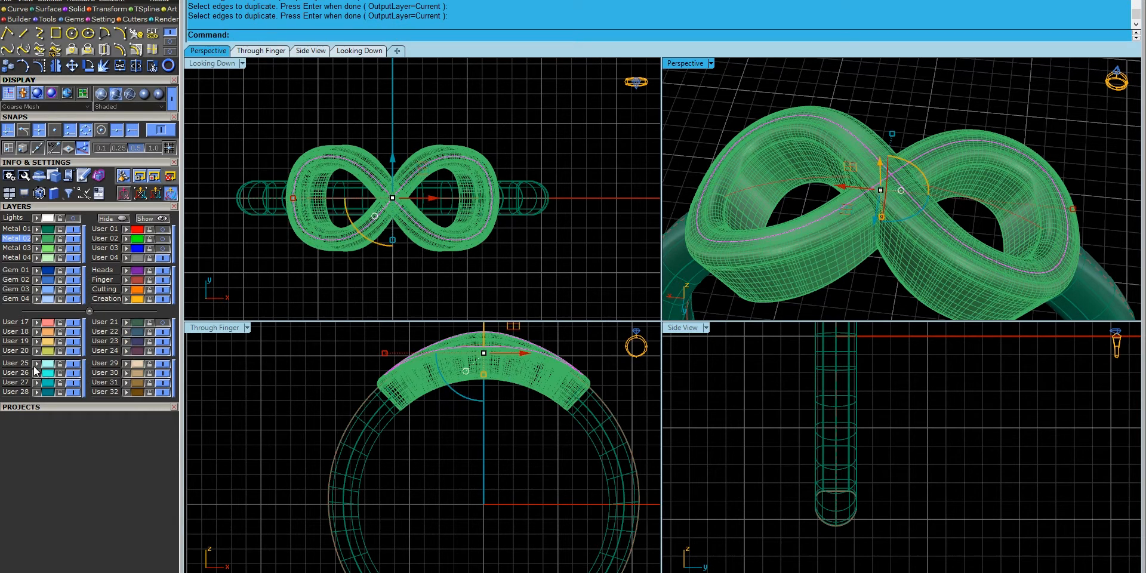
click(503, 455)
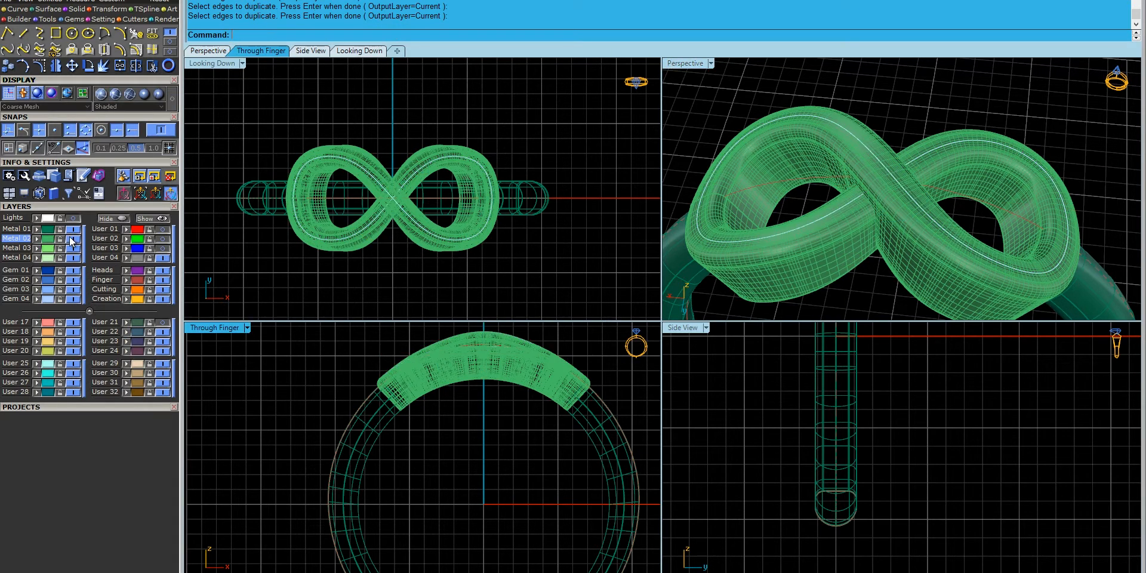
- Make Metal 03 current and rebuild both infinity curves to 10 points, degree 3
click(22, 251)
click(83, 240)
drag(841, 91, 796, 133)
text(Re)
key(Return)
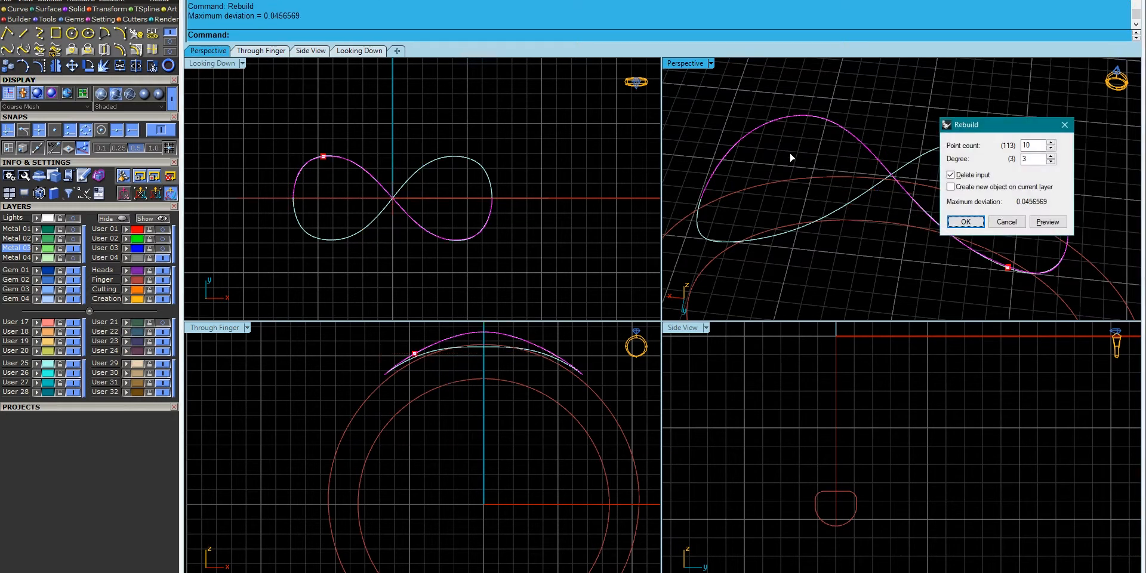
key(Return)
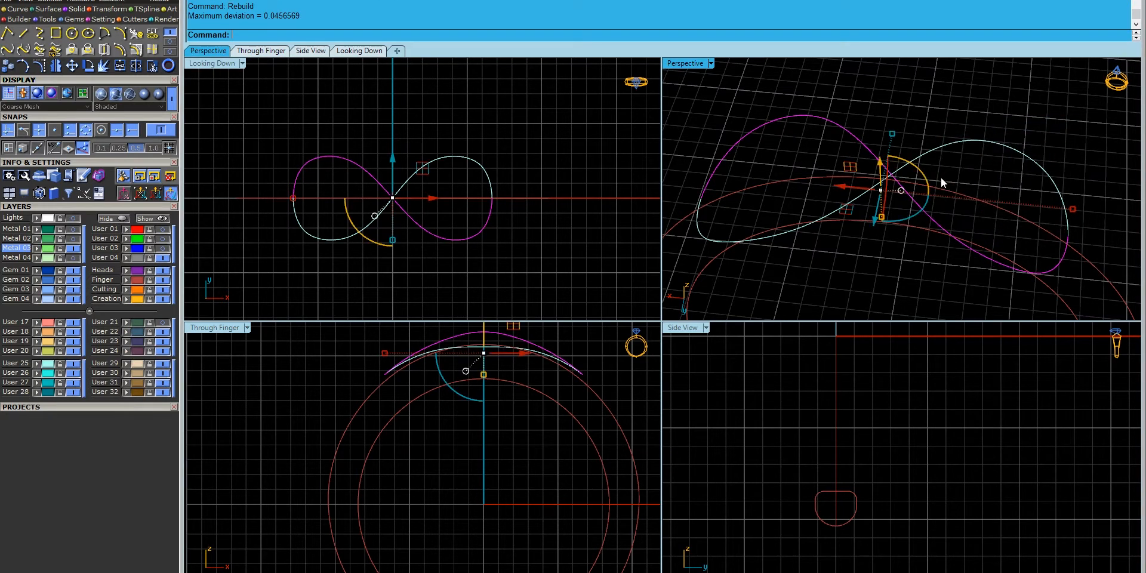
click(977, 132)
right_click(951, 159)
key(Return)
key(Escape)
- Show the Metal 02 infinity head and select its centre curve
click(73, 238)
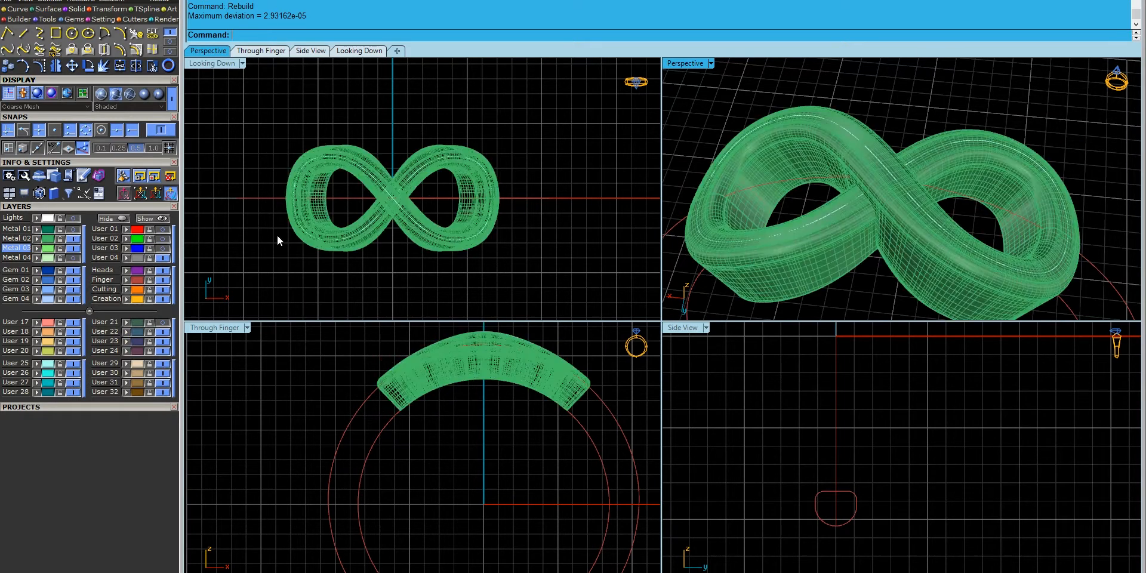
click(844, 126)
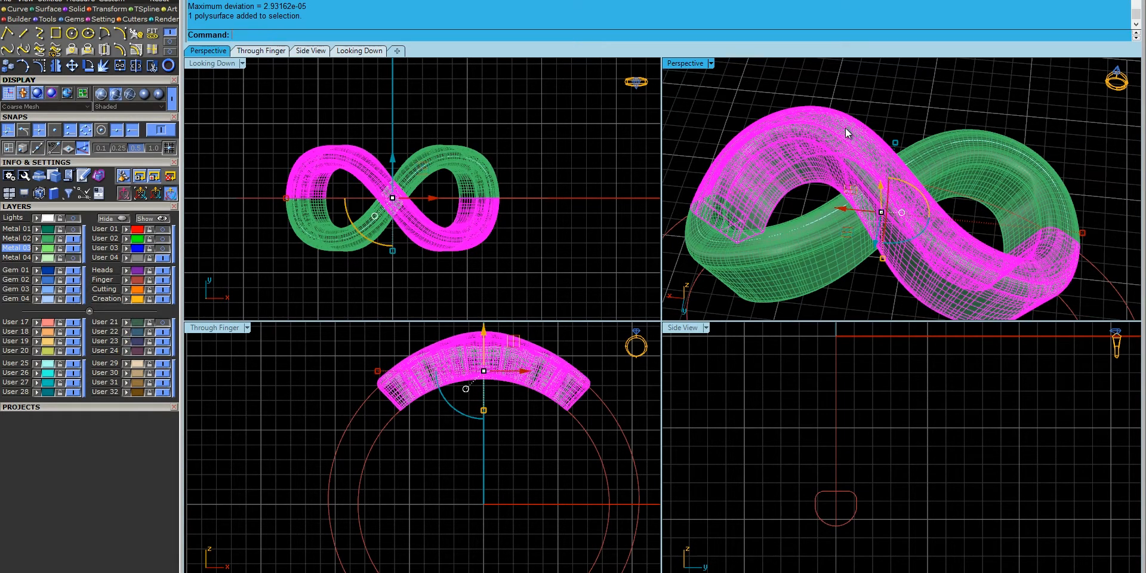
key(Escape)
click(846, 128)
click(850, 128)
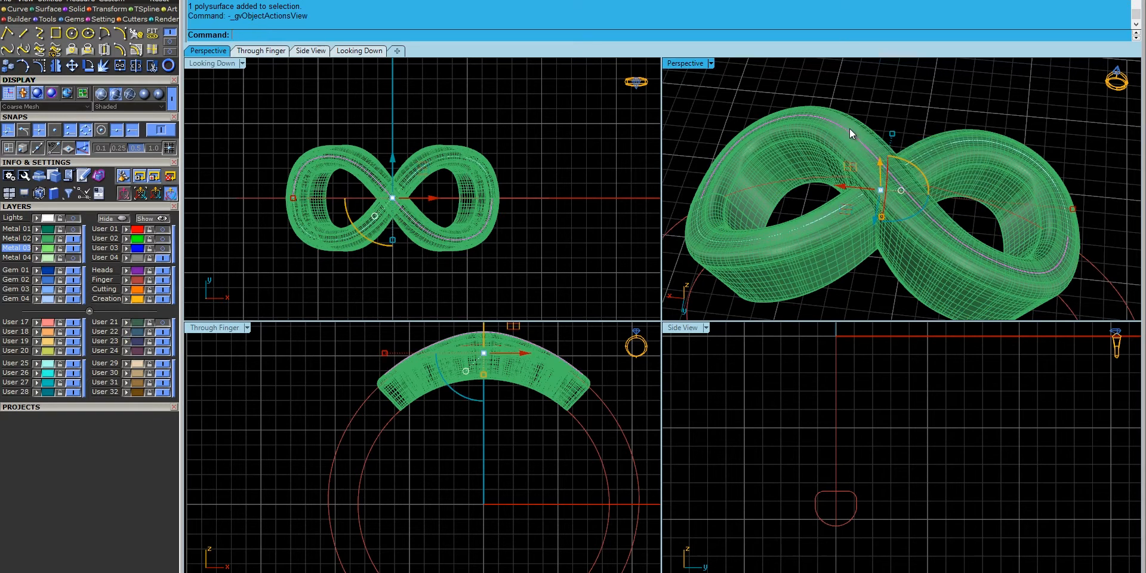
- Place round gems along the selected infinity curve
key(F6)
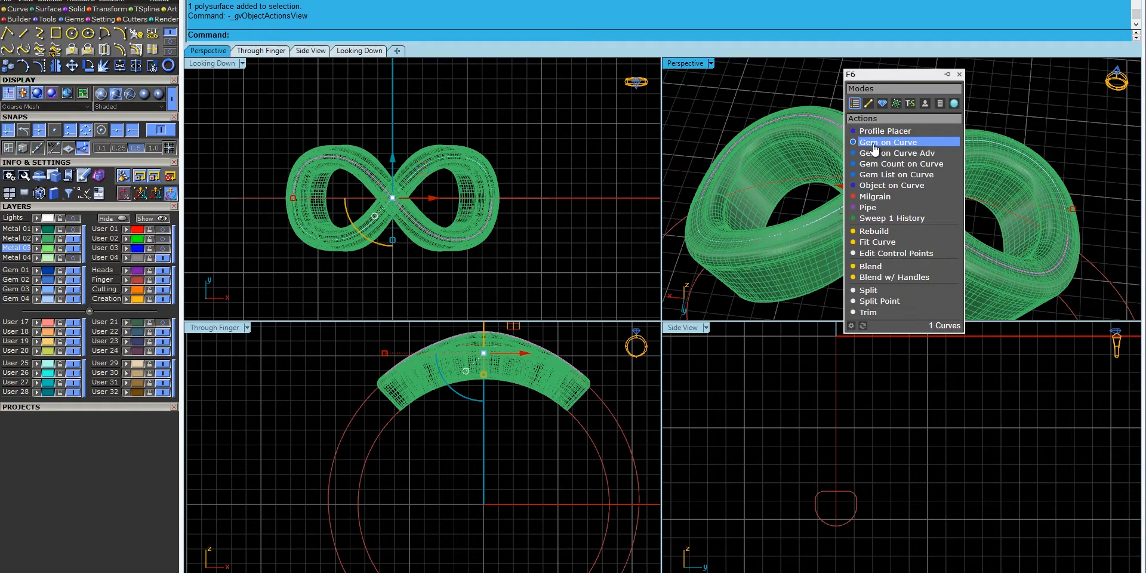
click(904, 148)
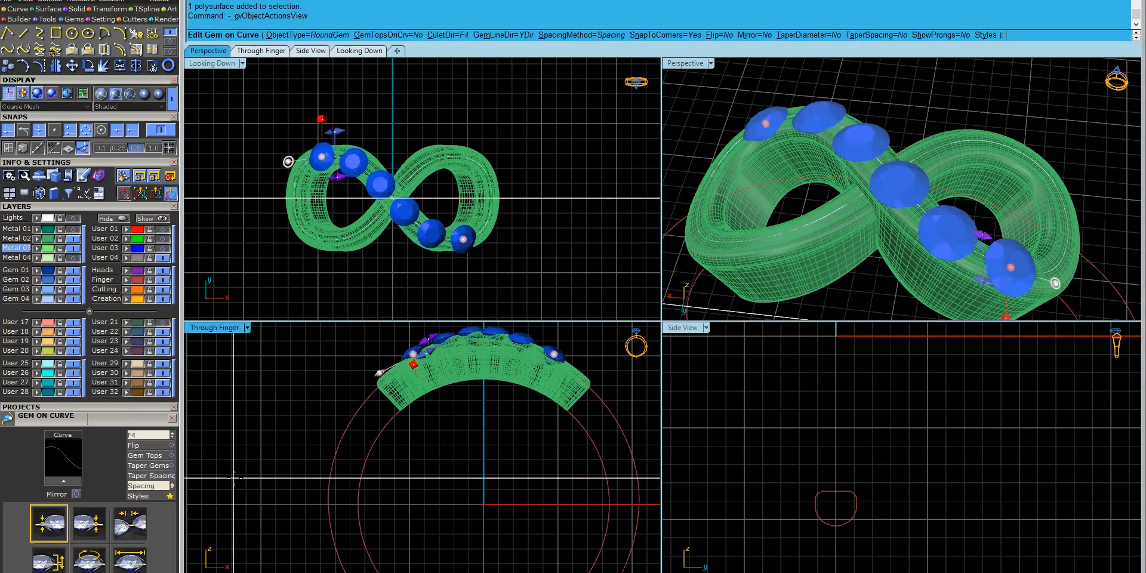
click(89, 312)
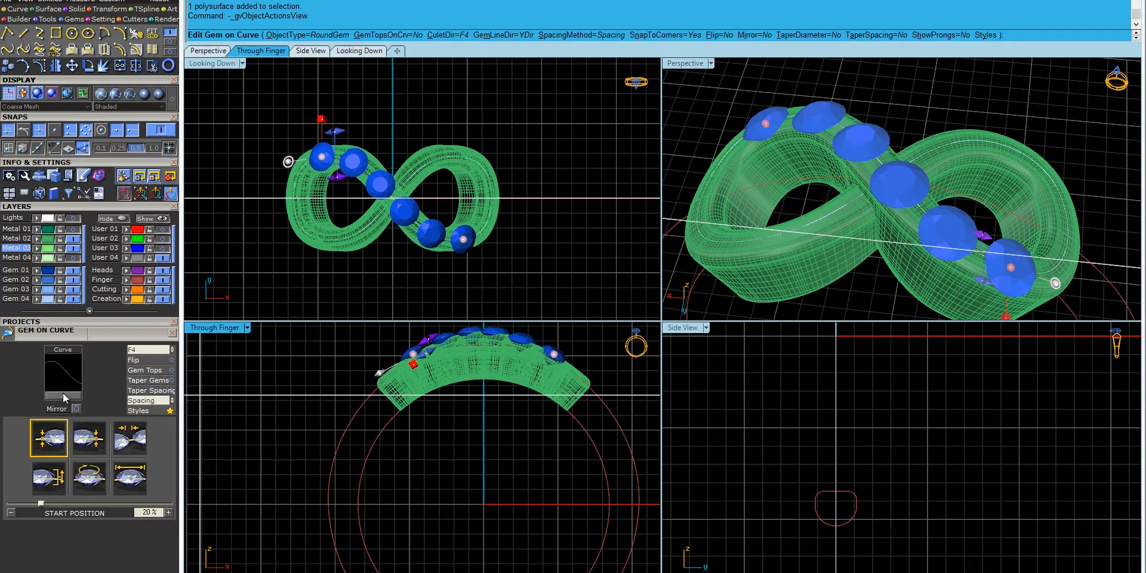
key(Escape)
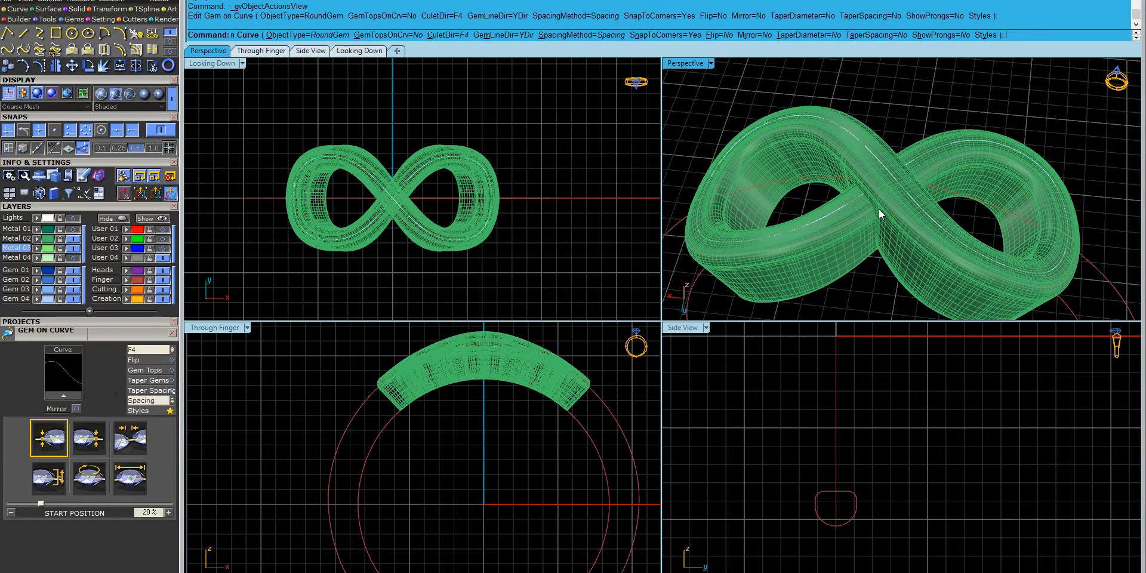
- Orient the gems to the head surface and give them a 1.6 mm start size
click(830, 118)
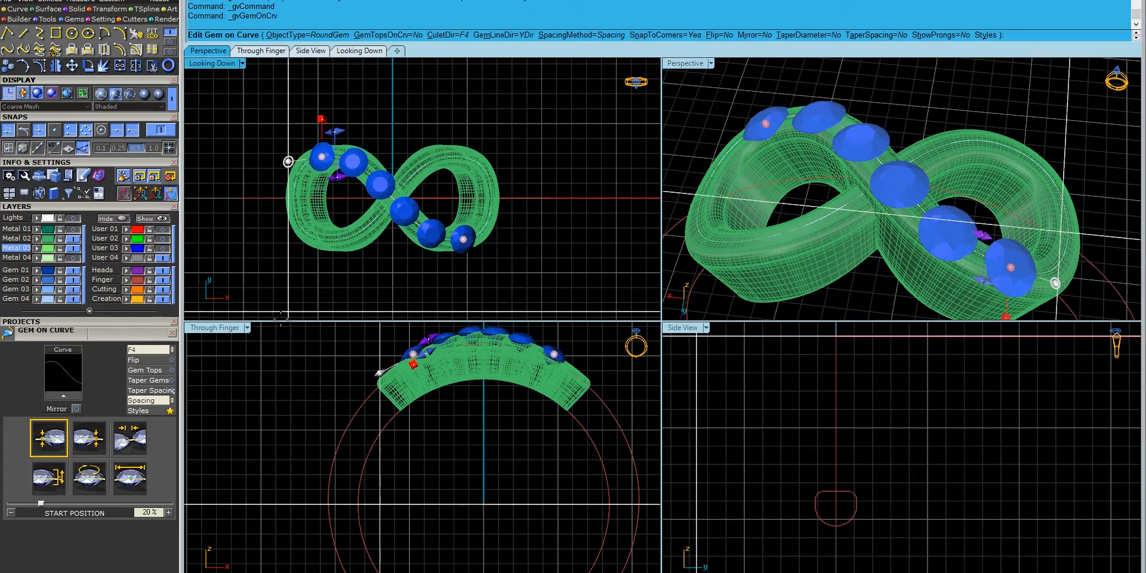
click(133, 352)
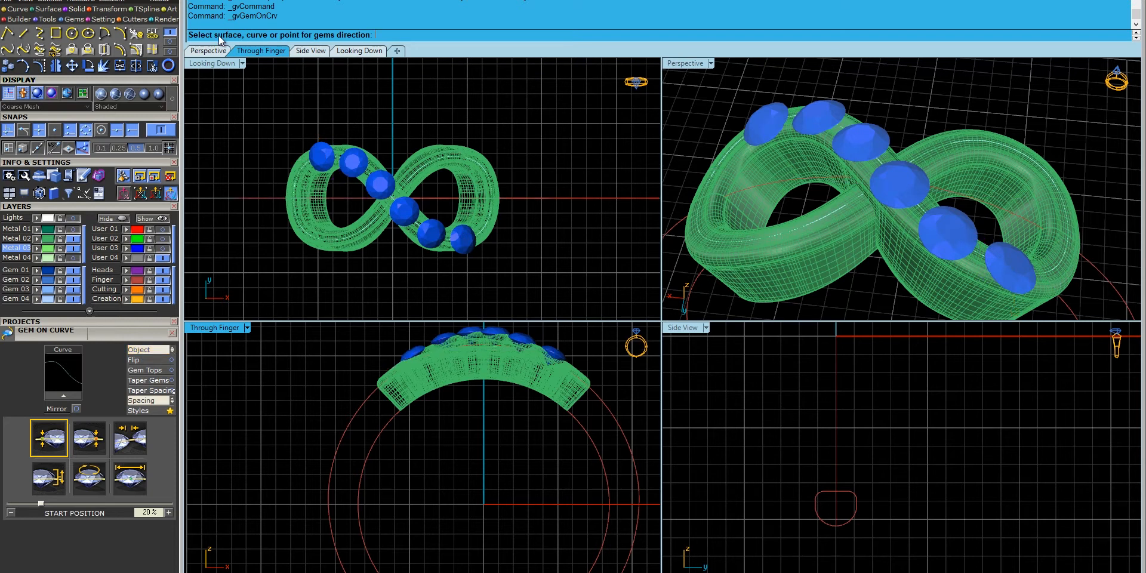
right_drag(702, 83, 896, 167)
click(739, 200)
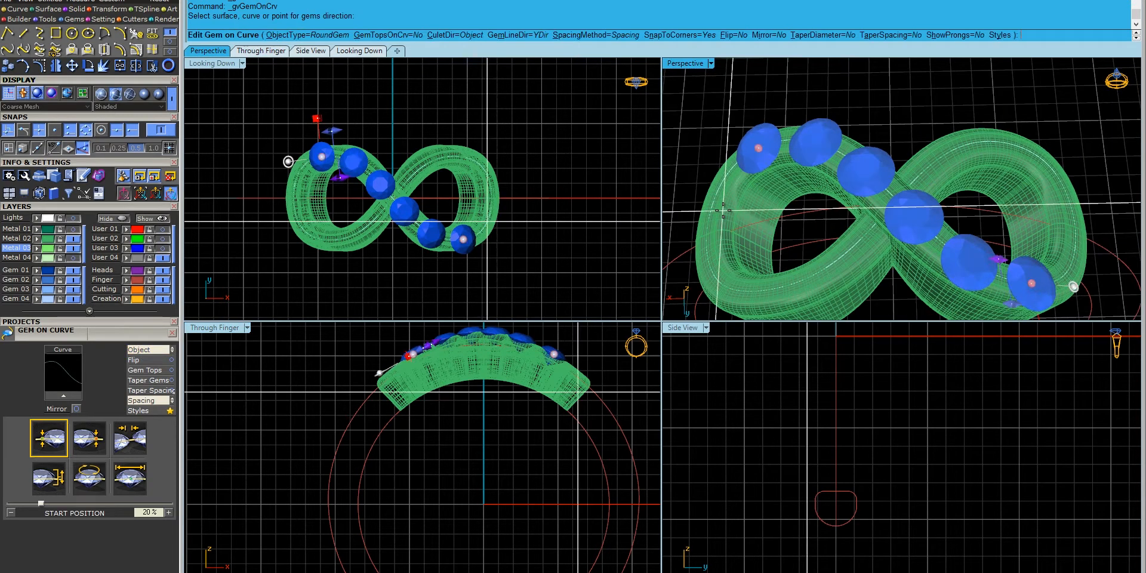
click(133, 484)
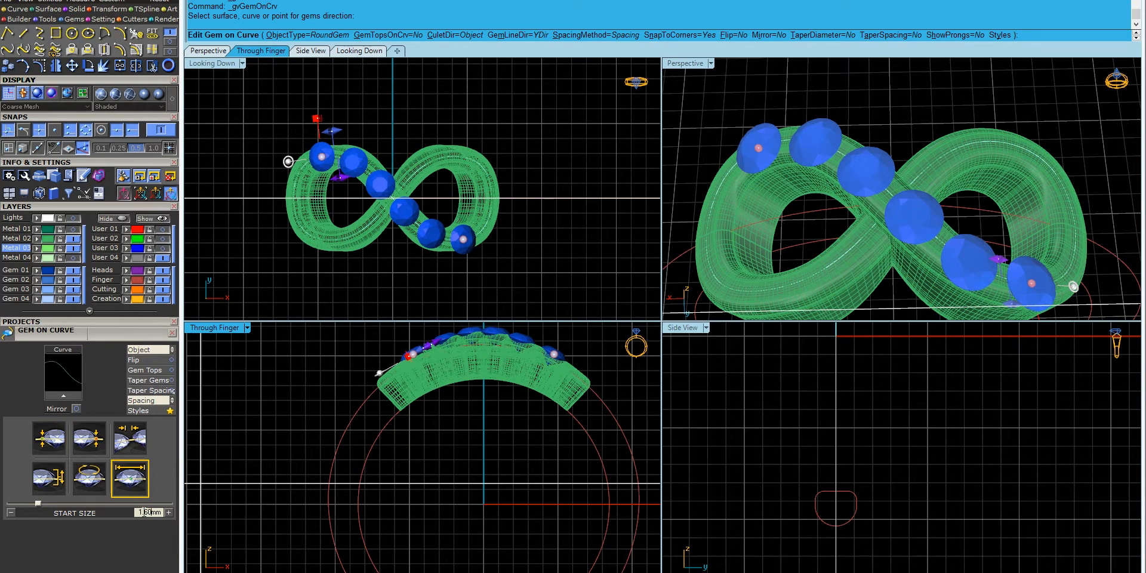
key(Return)
- Extend the gem row to the curve's end and slide its start along the curve
right_drag(968, 162, 1069, 90)
scroll(887, 218, down, 5)
scroll(886, 219, up, 9)
double_click(688, 66)
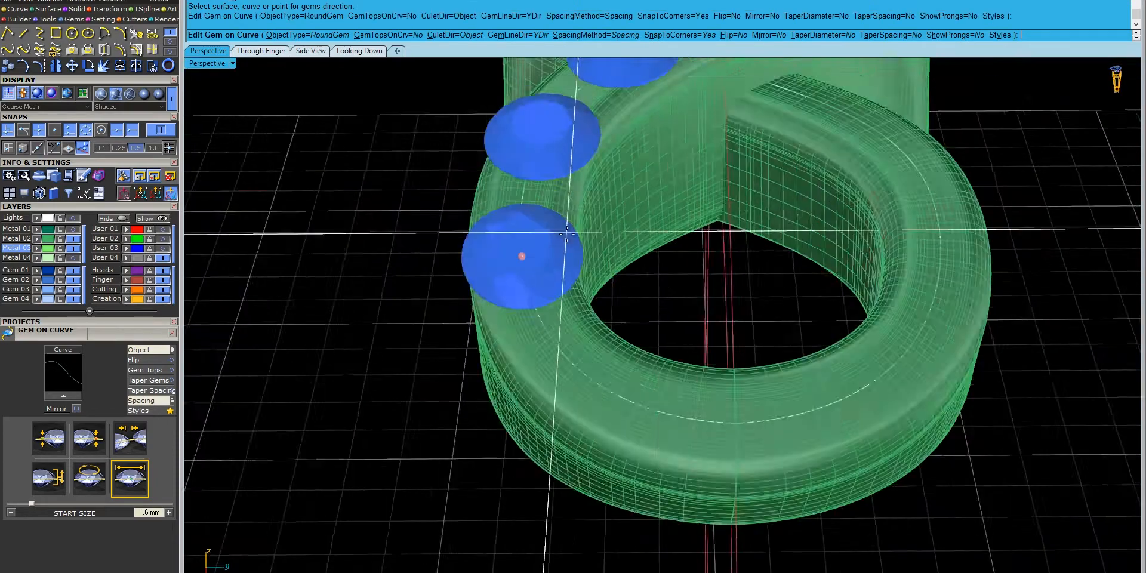
right_drag(603, 155, 553, 233)
scroll(553, 239, down, 4)
drag(543, 295, 708, 404)
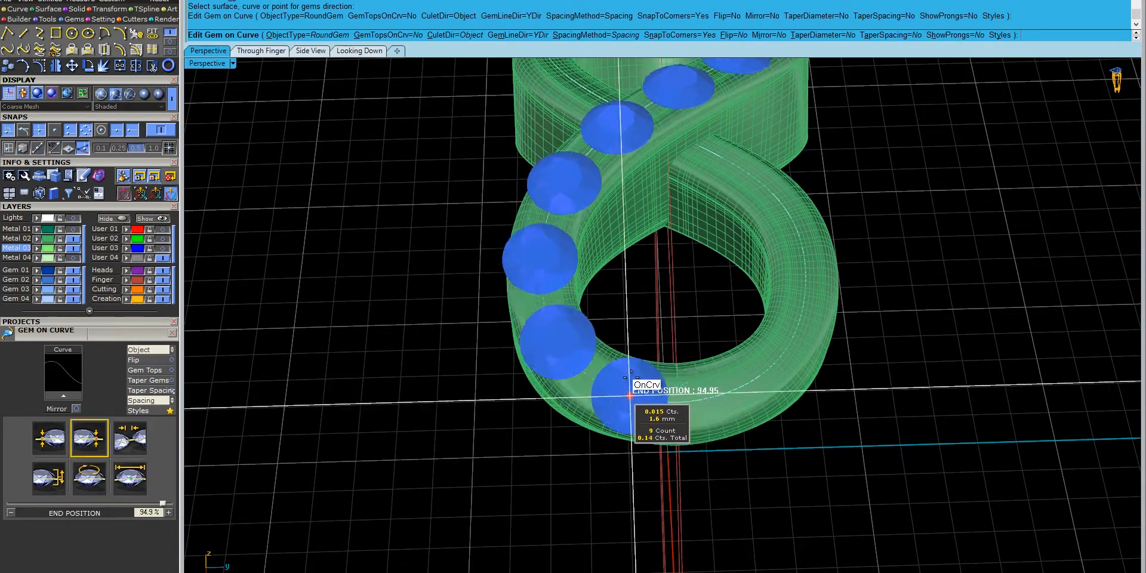
right_drag(708, 405, 702, 224)
scroll(702, 224, down, 2)
drag(596, 333, 710, 421)
- Set the gem spacing to 0 mm so the gems touch
click(128, 437)
click(143, 514)
text(.05)
key(Return)
right_drag(738, 287, 718, 377)
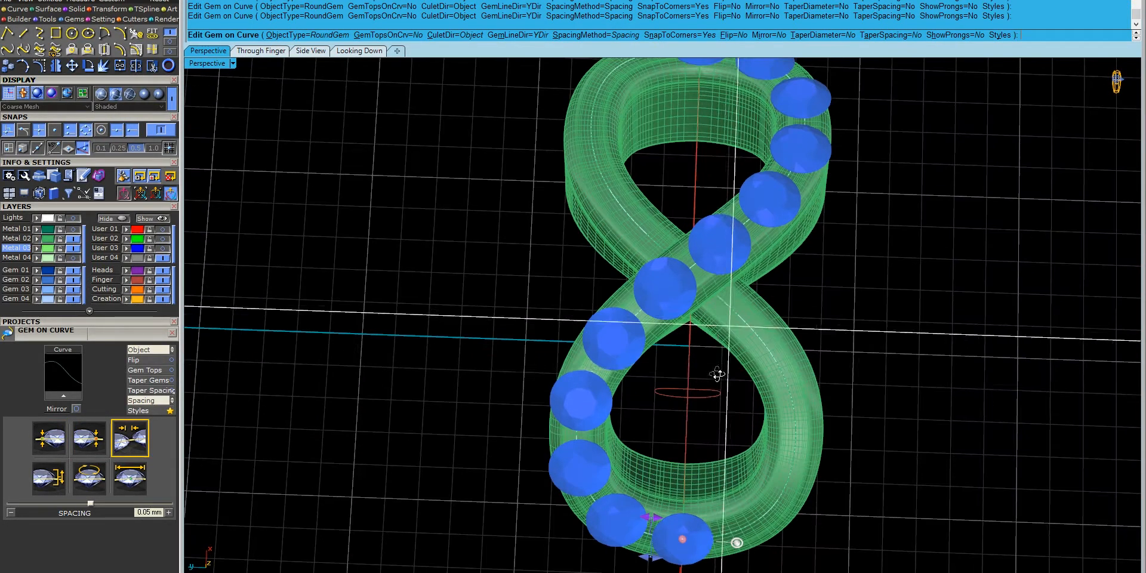
click(143, 512)
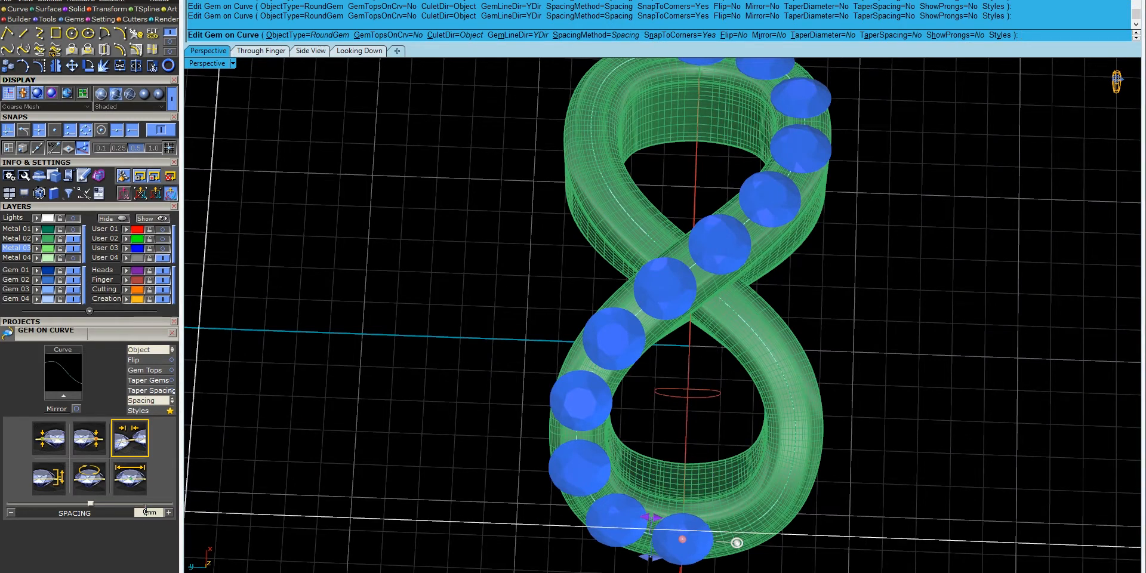
text(0)
key(Return)
- Pick the next infinity curve to start a second gem row
right_drag(597, 504, 589, 405)
click(589, 404)
right_click(587, 404)
right_click(587, 404)
- Give the second row a 1 mm start size, starting at 0% and ending near 41%
click(129, 483)
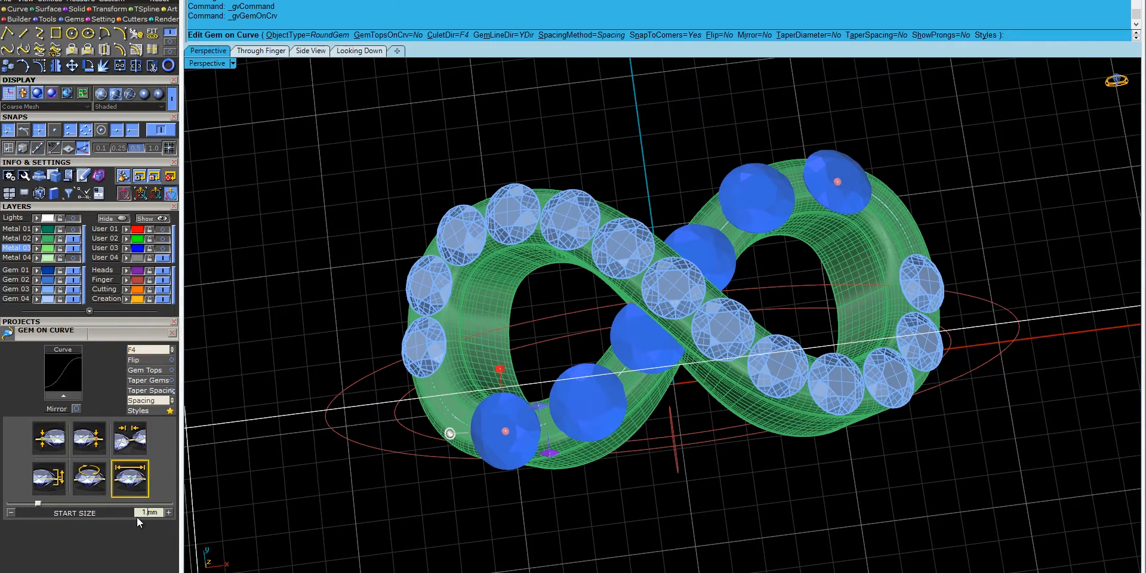
key(Return)
click(49, 438)
drag(492, 425, 418, 340)
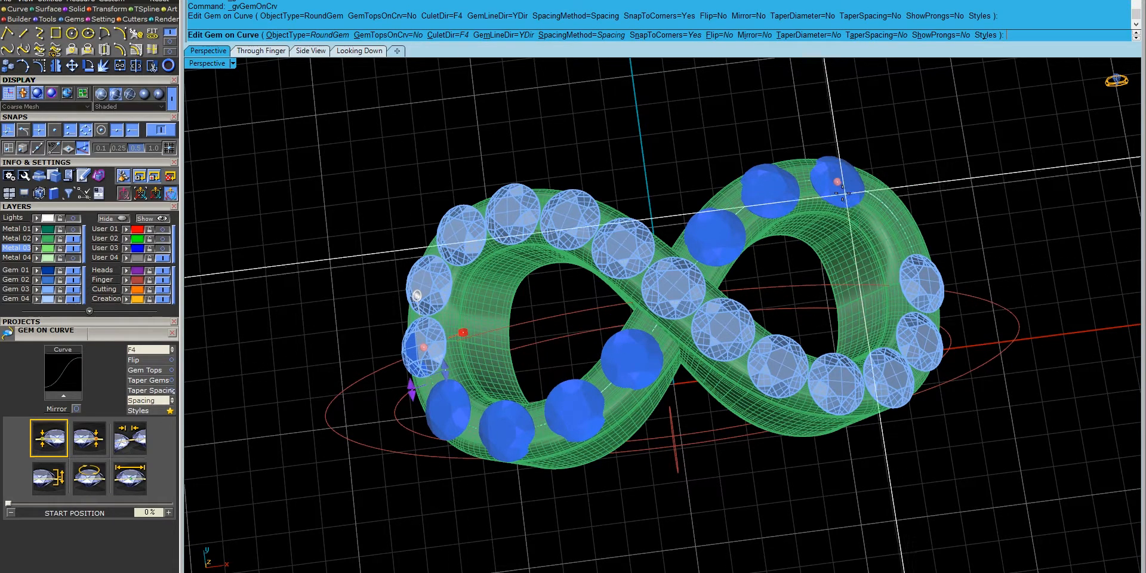
drag(851, 190, 638, 352)
- Orient the gems to the band surface, use 0 mm spacing, end the row at 42.3%
click(136, 350)
click(135, 351)
right_drag(427, 444, 601, 418)
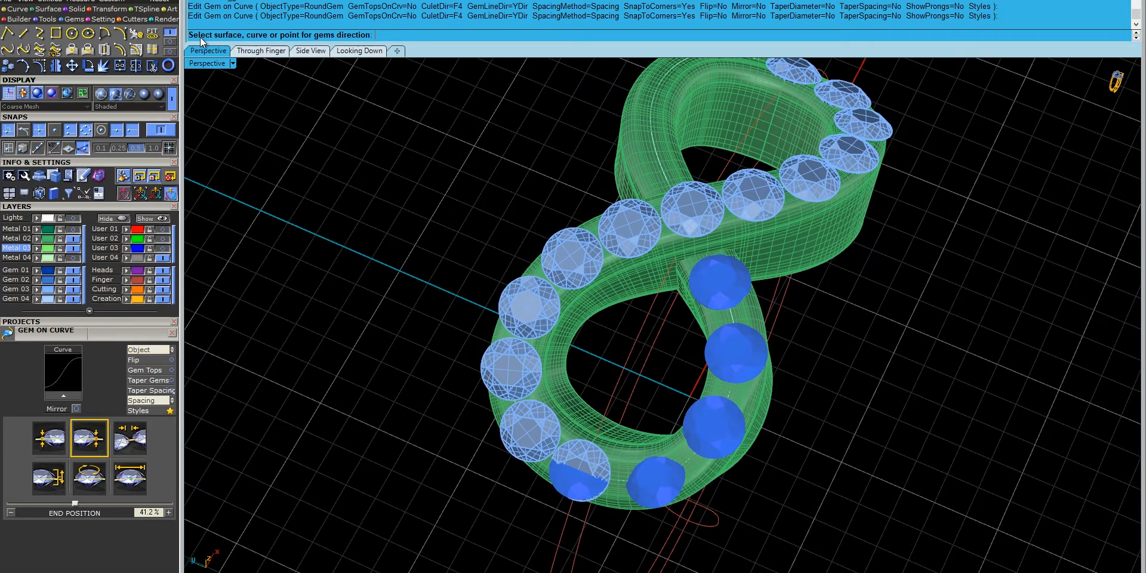
click(625, 448)
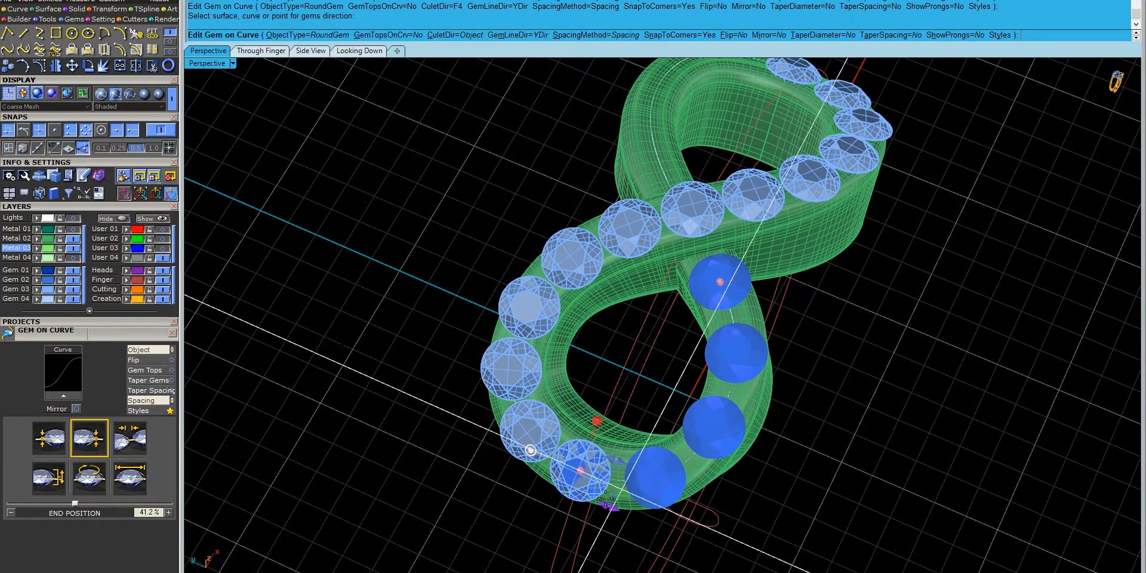
click(140, 442)
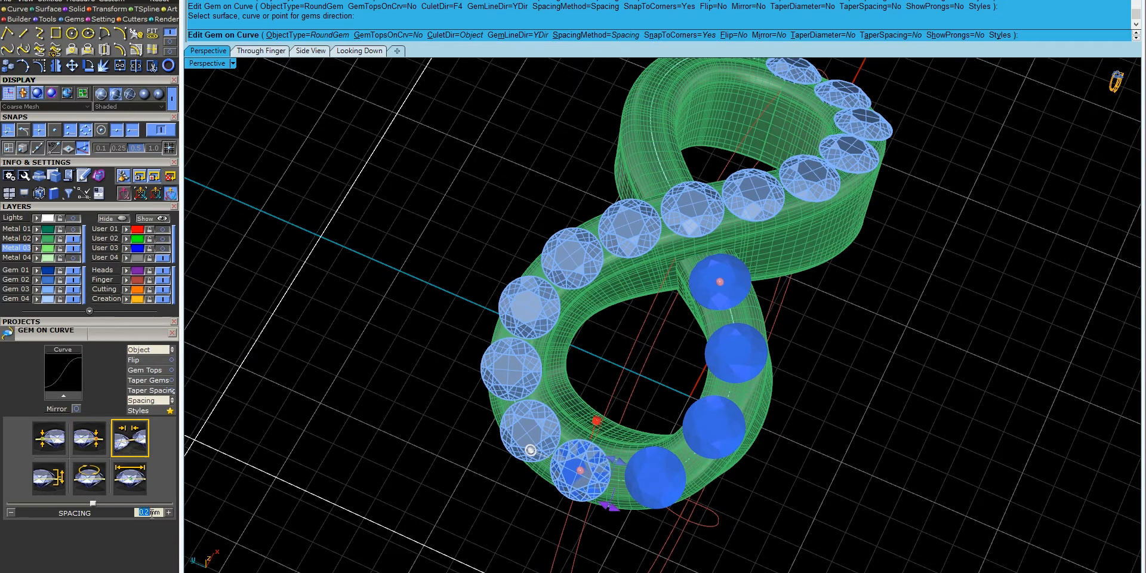
key(Return)
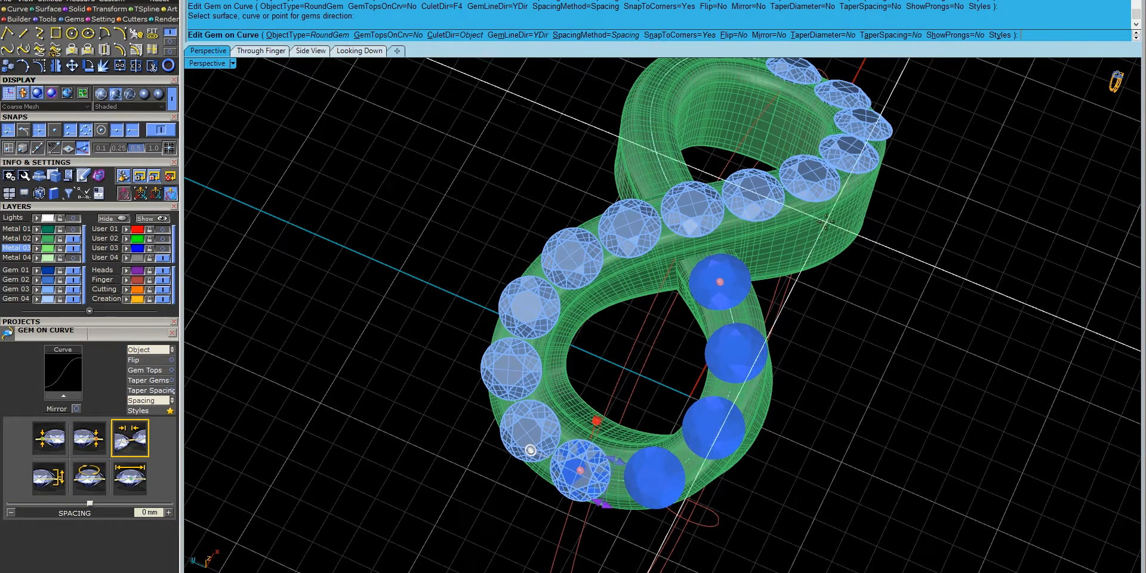
mouse_move(721, 262)
mouse_down()
mouse_move(720, 286)
mouse_move(717, 275)
mouse_up()
right_drag(843, 299, 851, 366)
right_click(692, 529)
- Ungroup the new gems, regroup all but one, and delete the surplus overlapping gem
click(637, 556)
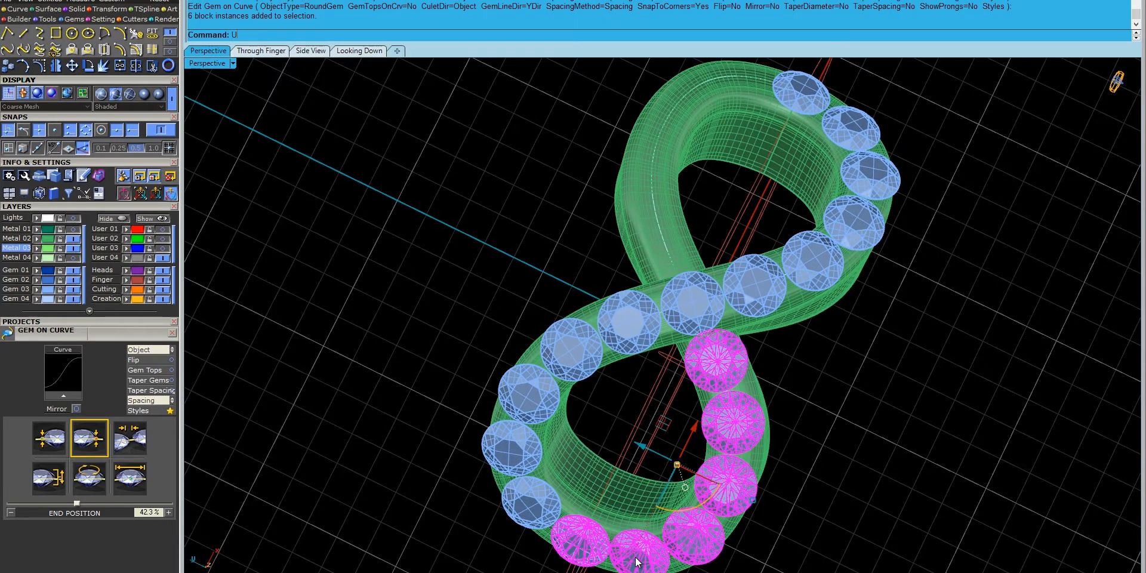
text(Un)
key(Return)
ctrl+click(572, 542)
text(Group)
key(Return)
key(Delete)
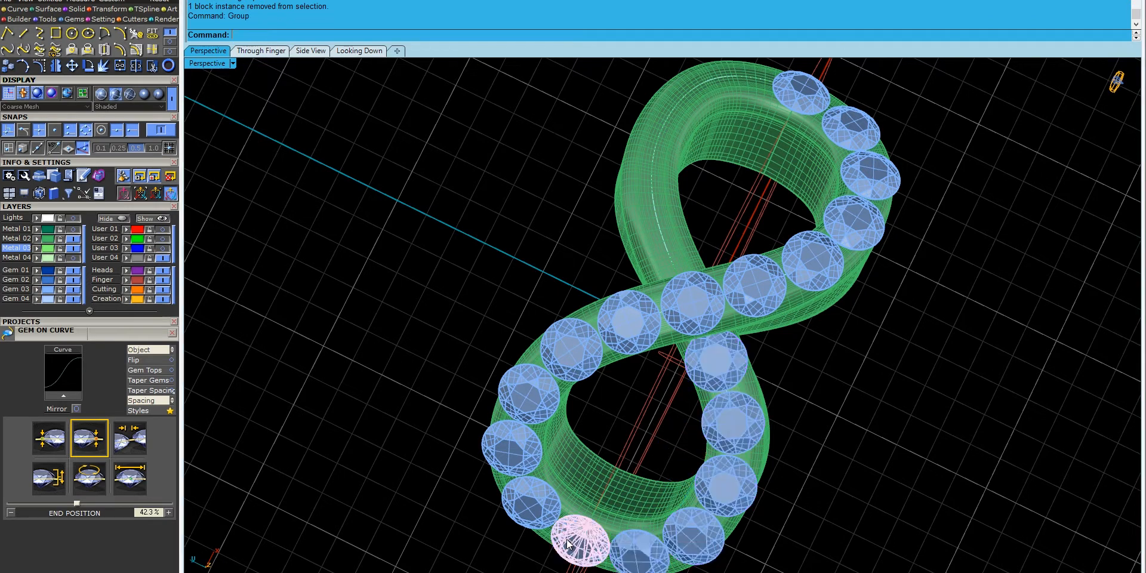
right_drag(840, 519, 738, 533)
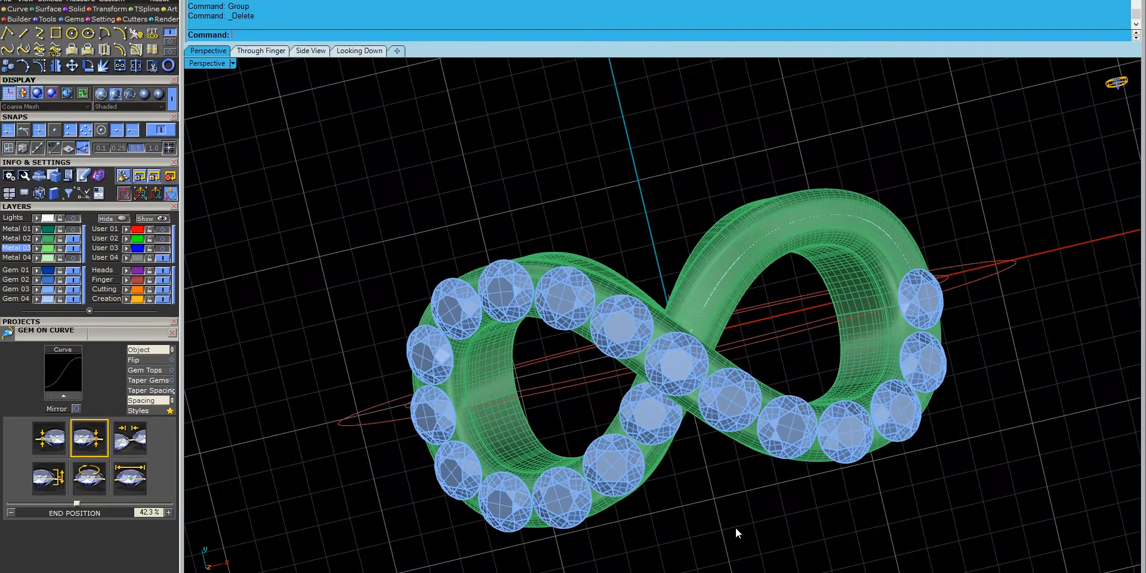
- Rotate-copy the five lower-left gems 180° about the origin onto the right loop
click(570, 494)
click(89, 66)
click(280, 36)
text(0)
key(Return)
click(627, 136)
click(755, 533)
key(Return)
- Select all the gems and run Prong Adder with 2 shared prongs
right_drag(655, 339, 684, 325)
shift+click(698, 305)
shift+click(684, 339)
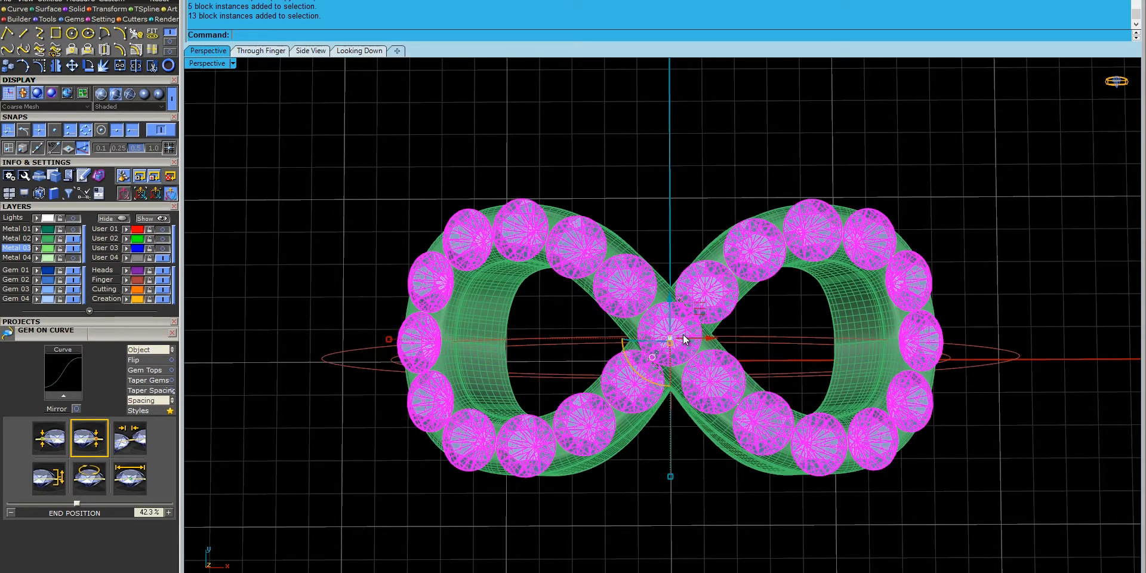
click(113, 19)
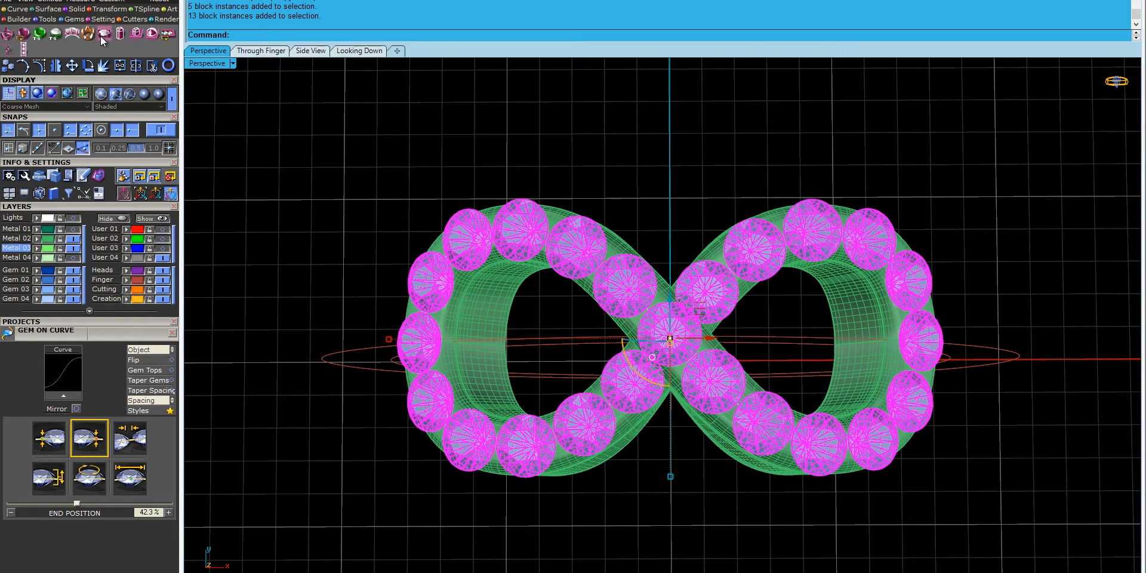
click(104, 35)
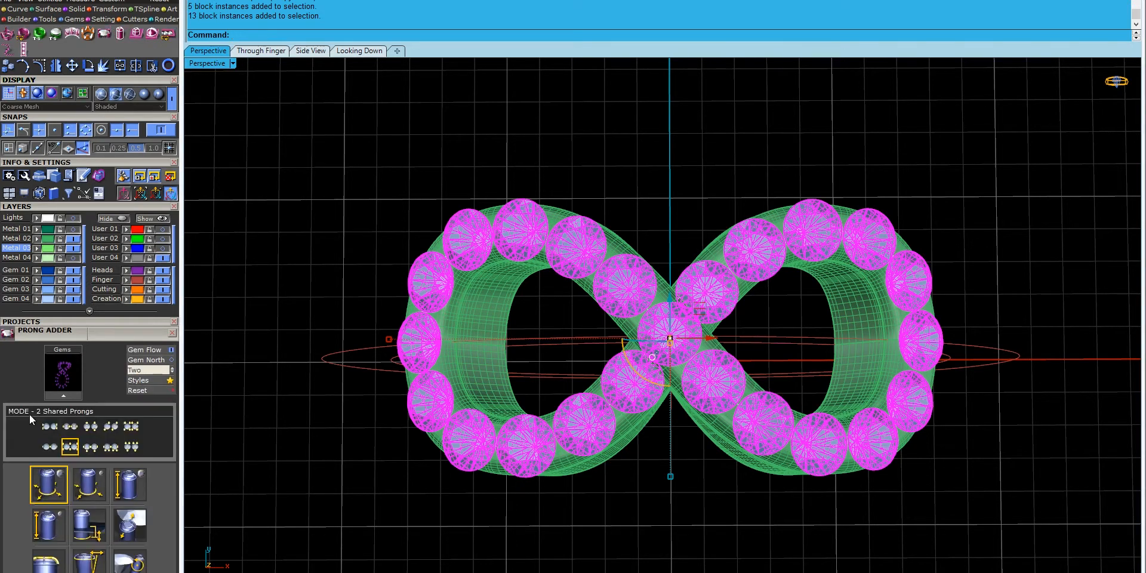
click(60, 396)
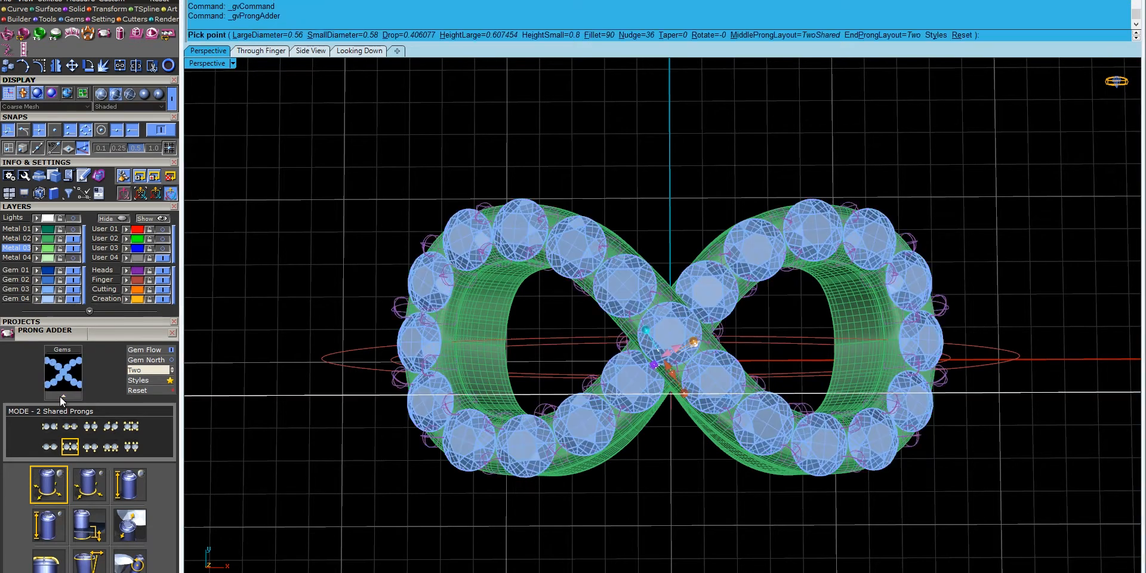
- Set the large prong diameter to 0.5 mm and create the shared prongs
click(74, 207)
right_drag(519, 382, 665, 273)
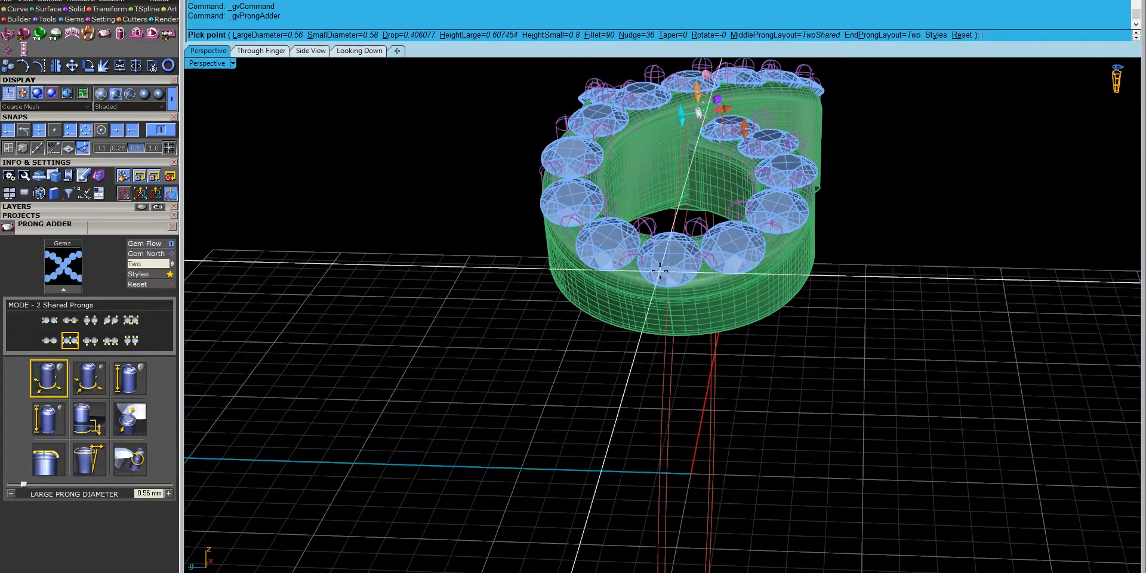
scroll(575, 406, up, 6)
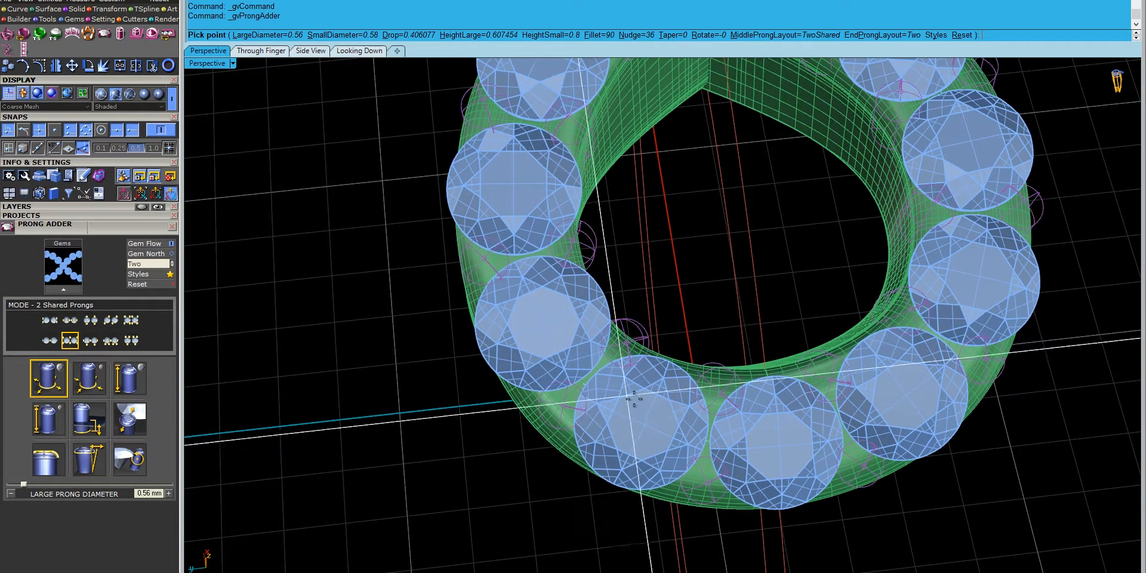
click(63, 457)
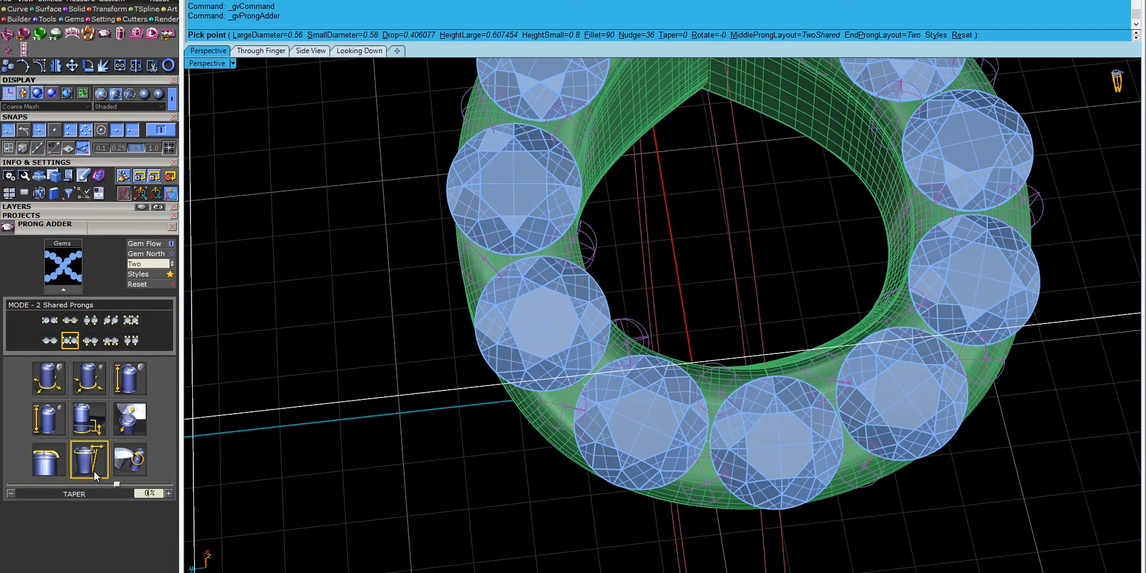
click(120, 432)
click(48, 378)
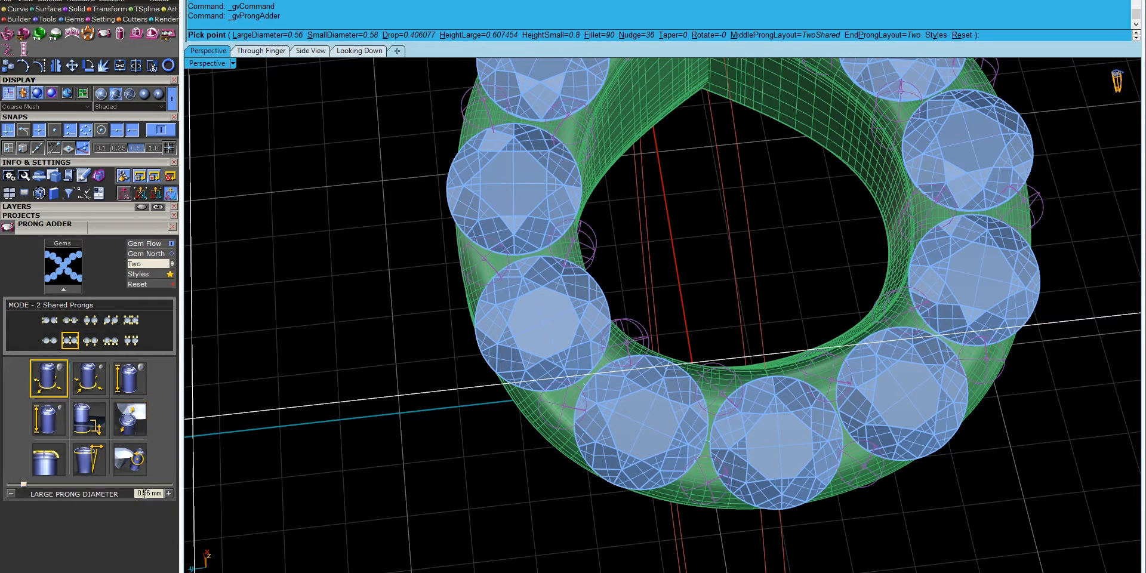
key(Return)
right_drag(618, 472, 548, 166)
scroll(573, 257, down, 5)
scroll(549, 166, up, 8)
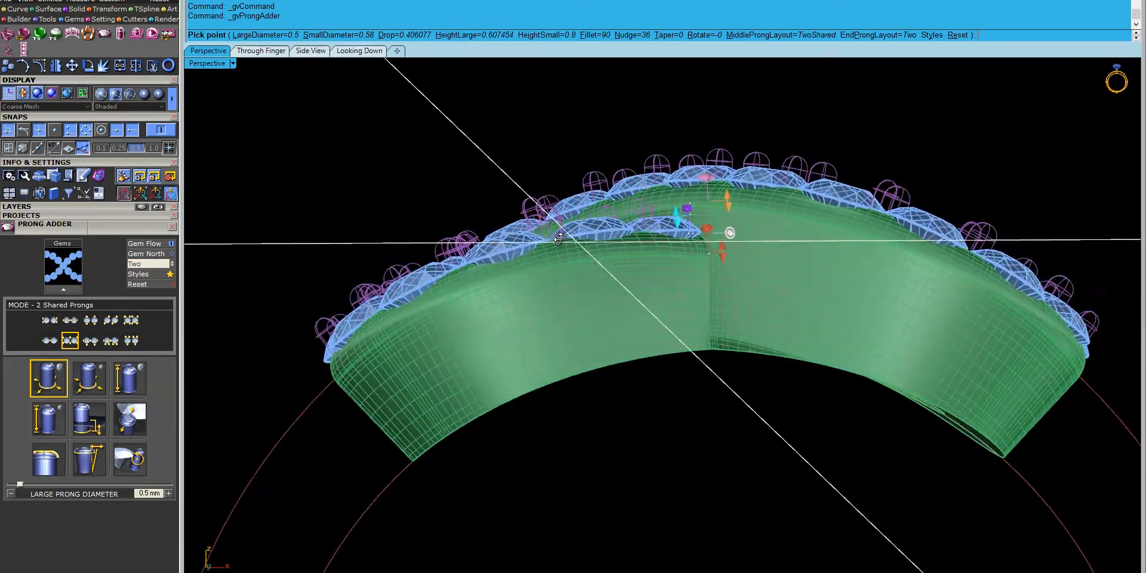
right_click(557, 243)
right_drag(524, 245, 652, 338)
scroll(698, 384, up, 5)
right_drag(699, 384, 622, 384)
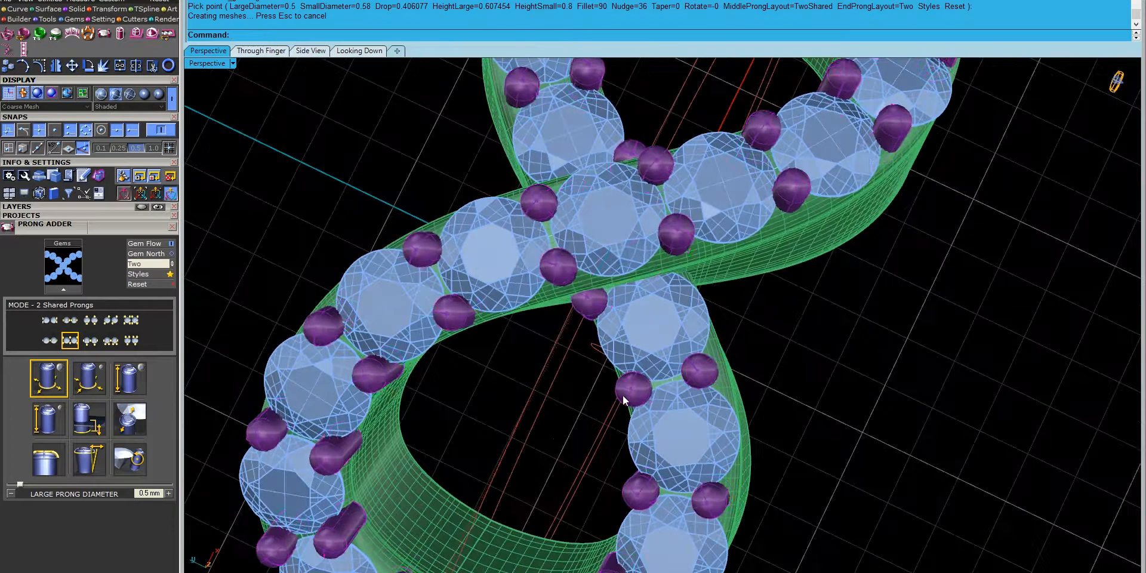
- Ungroup the prongs so they can be edited individually
click(623, 389)
right_drag(633, 282, 625, 303)
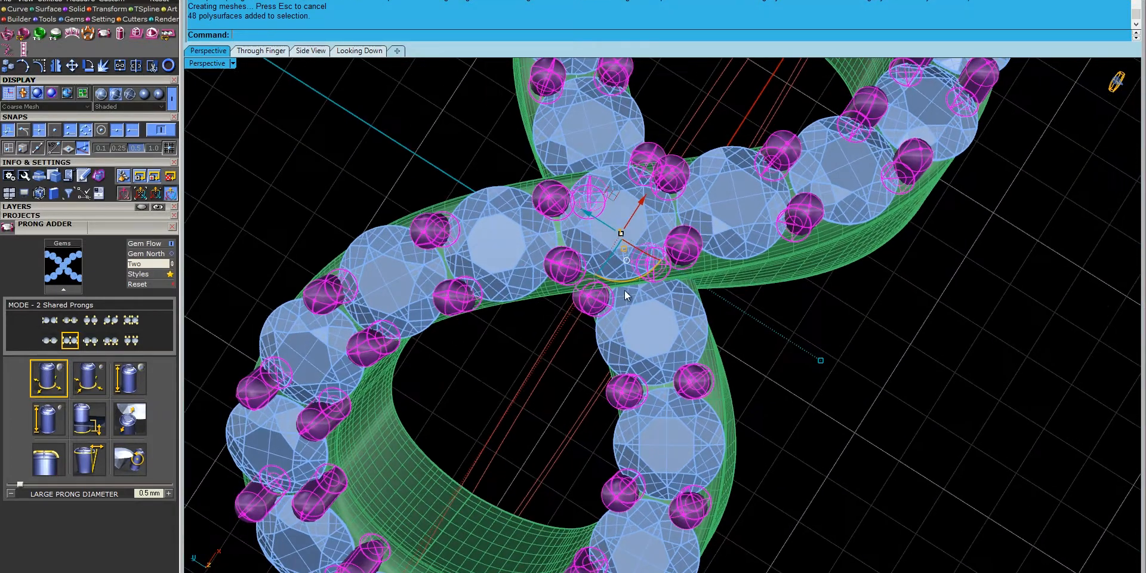
click(650, 335)
click(578, 294)
text(ungroup)
key(Return)
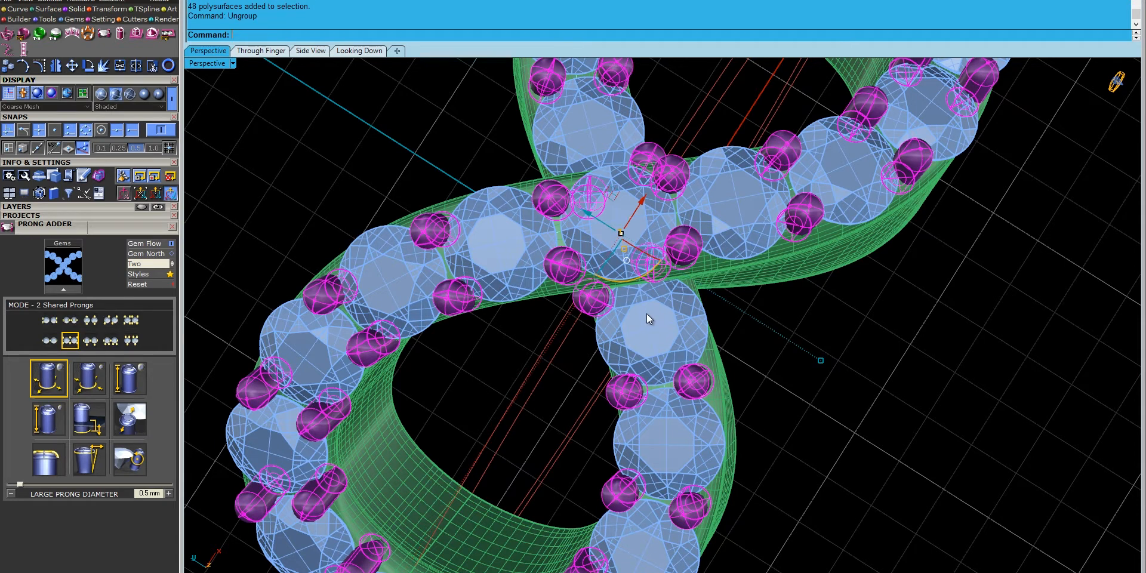
click(575, 366)
- Switch the viewport to the see-through Ghosted display
drag(698, 238, 698, 239)
click(558, 356)
click(55, 209)
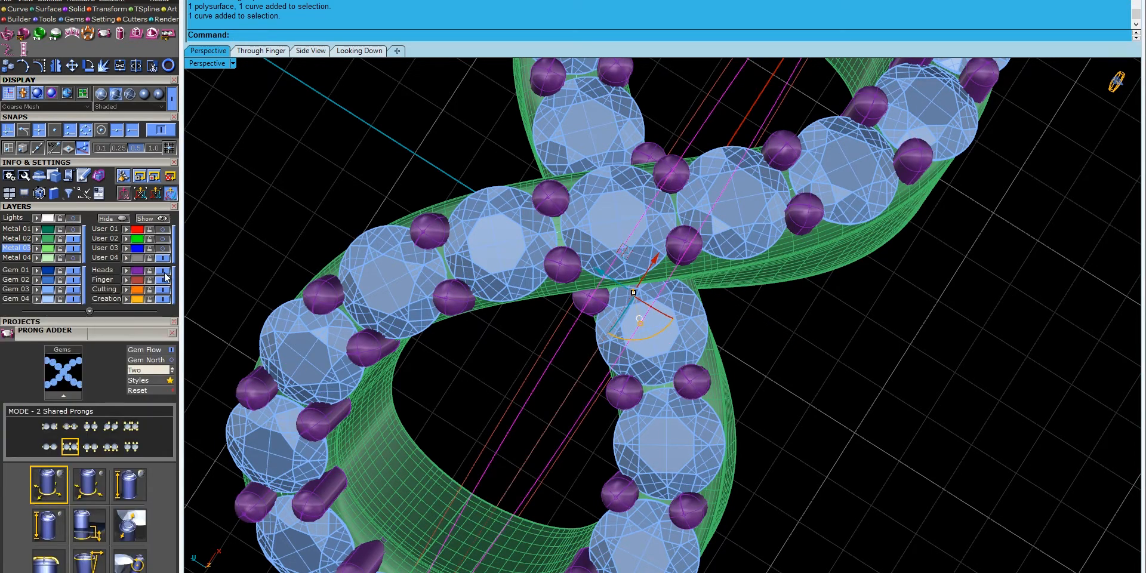
click(561, 349)
drag(592, 379, 723, 286)
click(205, 61)
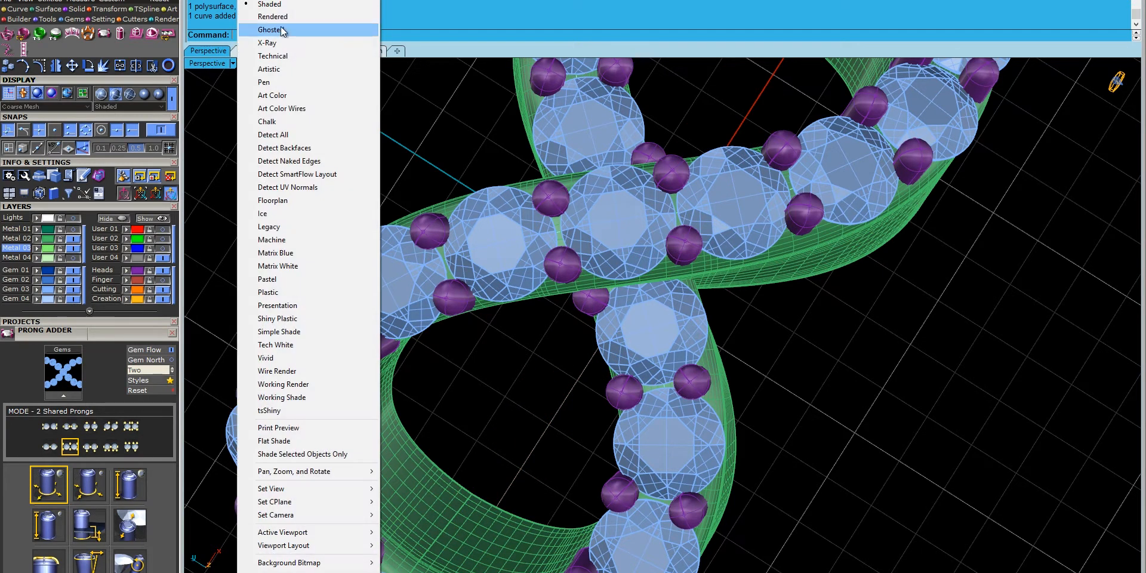
click(280, 30)
- Select the prong below the loop crossing and move it right and down
click(661, 270)
click(689, 239)
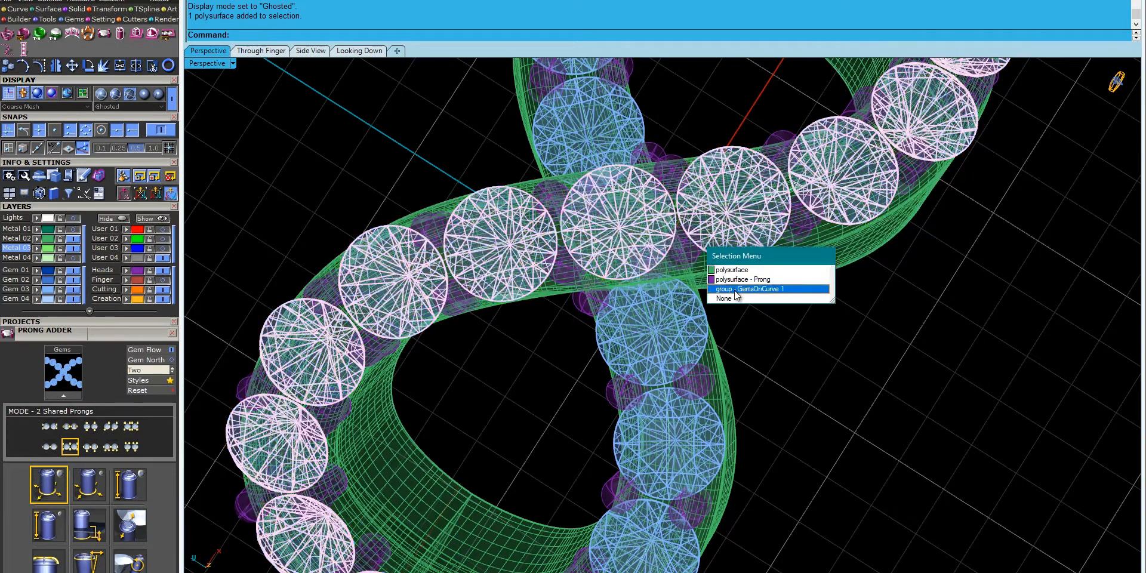
click(734, 288)
click(569, 357)
drag(597, 462, 732, 235)
ctrl+drag(830, 363, 621, 409)
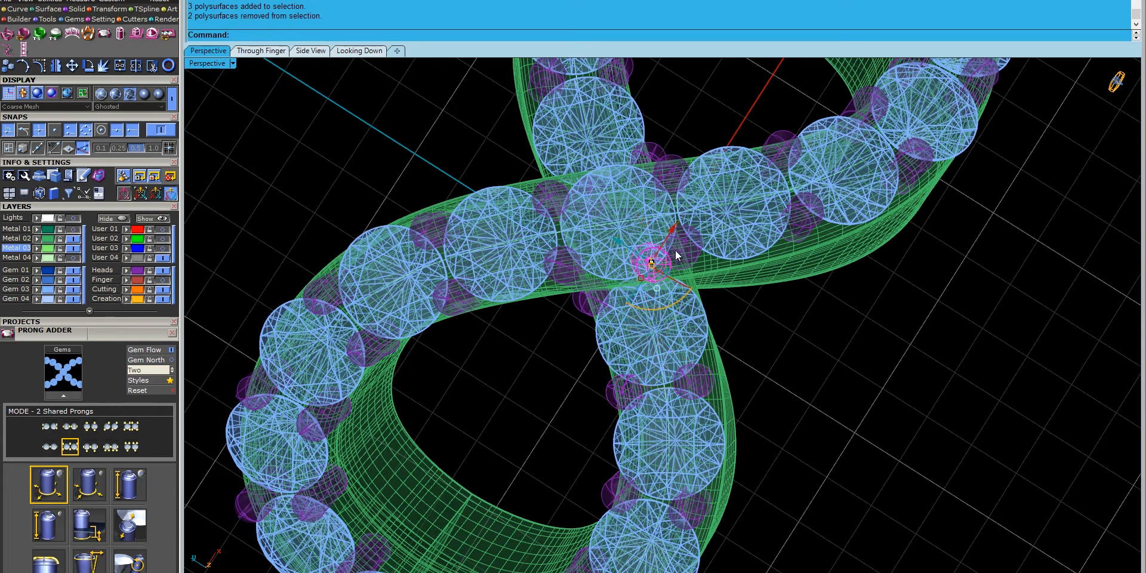
scroll(650, 273, up, 5)
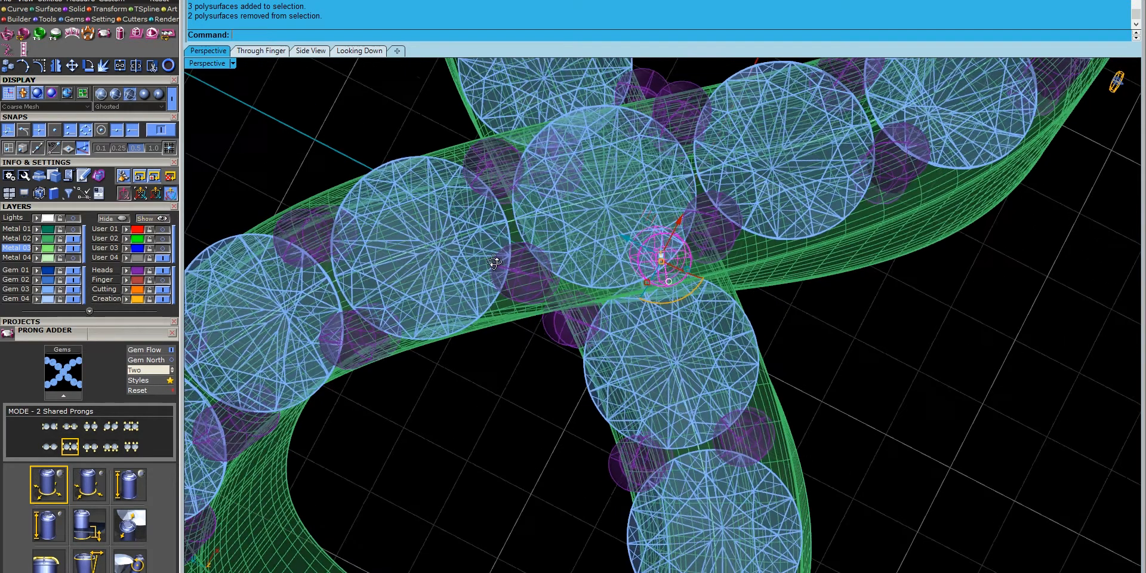
drag(630, 221, 673, 236)
- Switch to Plastic display and delete the redundant prong at the crossing
right_click(209, 62)
click(304, 293)
mouse_move(561, 341)
right_down()
mouse_move(690, 294)
mouse_move(609, 238)
mouse_move(760, 378)
mouse_move(745, 345)
mouse_move(685, 304)
mouse_move(715, 256)
mouse_move(671, 135)
right_up()
click(743, 342)
scroll(738, 331, down, 5)
drag(729, 216, 728, 216)
ctrl+click(662, 185)
key(Delete)
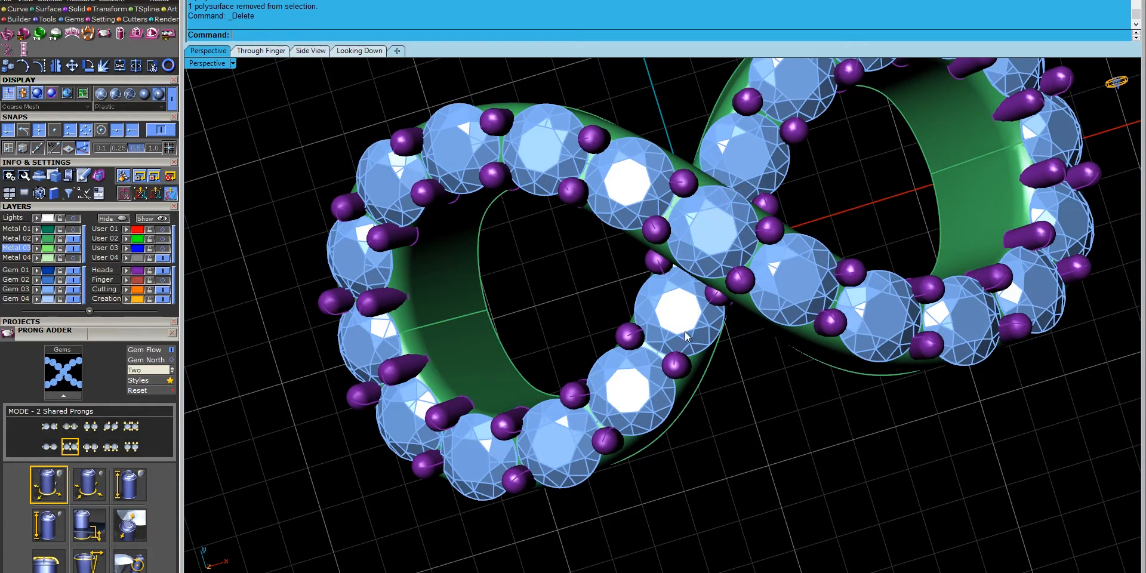
- Place a rotated copy of the prong by the loops' crossing
click(711, 300)
click(87, 66)
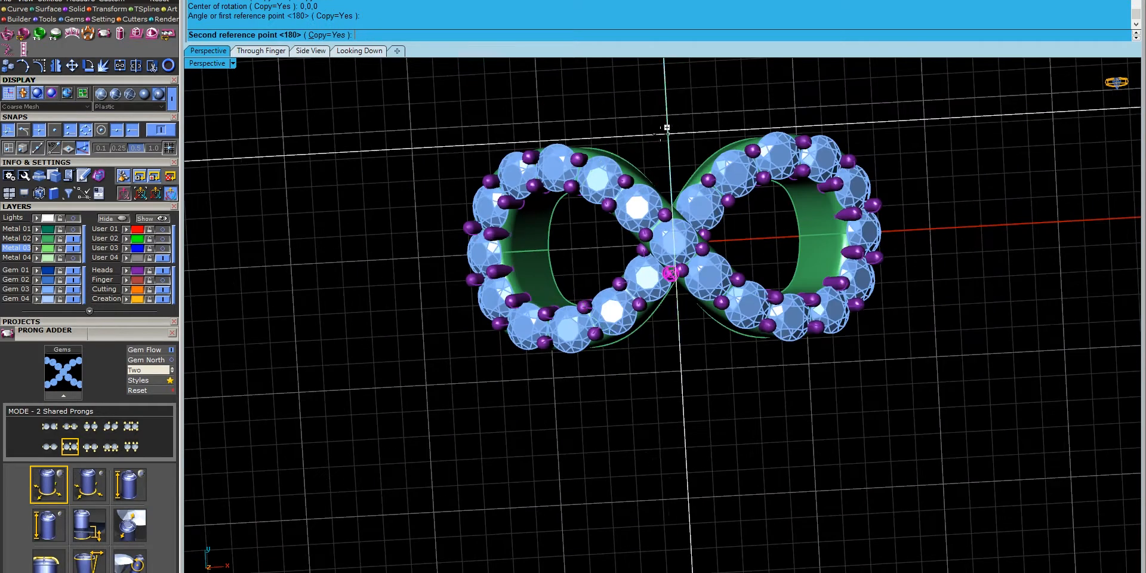
click(660, 446)
right_click(661, 443)
scroll(657, 292, up, 6)
right_drag(663, 299, 703, 339)
right_drag(526, 469, 634, 267)
scroll(634, 267, down, 5)
scroll(527, 423, up, 7)
- Nudge several prongs on the upper loop into the gaps between neighbouring gems
click(521, 268)
right_drag(520, 270, 491, 312)
scroll(491, 313, down, 6)
right_drag(829, 338, 497, 354)
scroll(442, 391, up, 3)
drag(524, 408, 517, 410)
right_drag(633, 355, 613, 351)
click(529, 301)
drag(499, 310, 493, 311)
click(558, 217)
right_drag(787, 521, 537, 388)
click(548, 358)
drag(518, 341, 473, 370)
- Shift a stray prong on the lower loop down-left between its gems
right_drag(540, 346, 795, 417)
scroll(652, 414, down, 5)
right_drag(652, 418, 565, 405)
scroll(675, 430, up, 3)
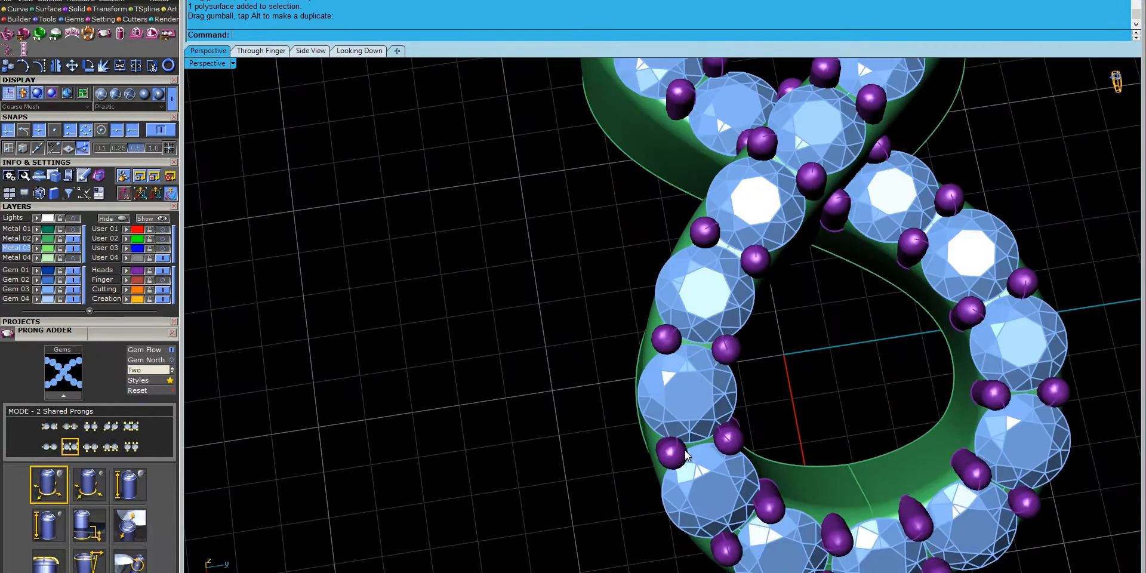
click(657, 330)
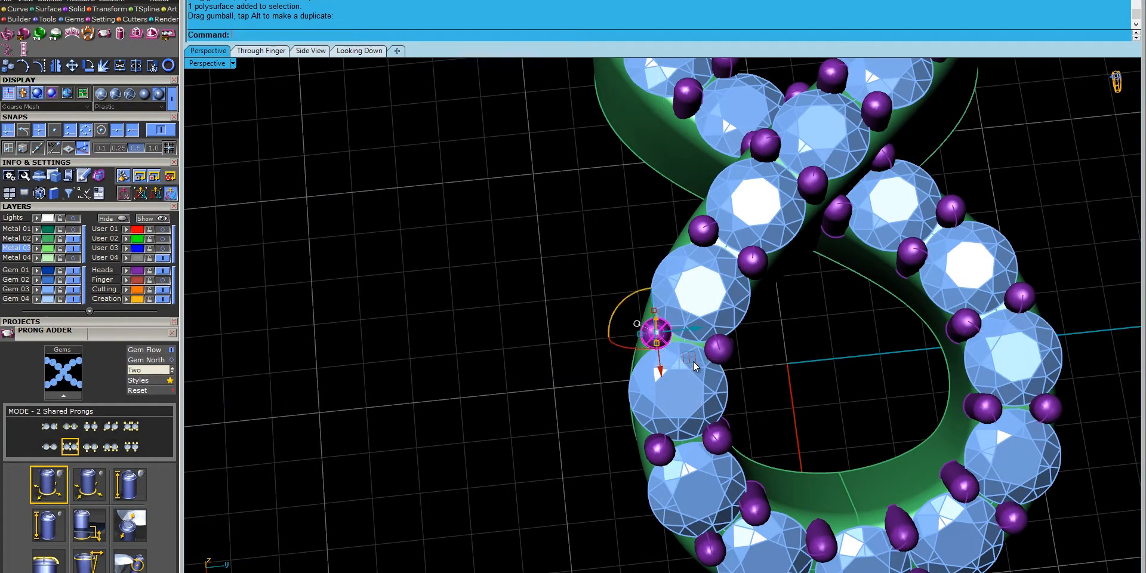
right_drag(677, 451, 657, 441)
drag(656, 435, 725, 338)
click(686, 404)
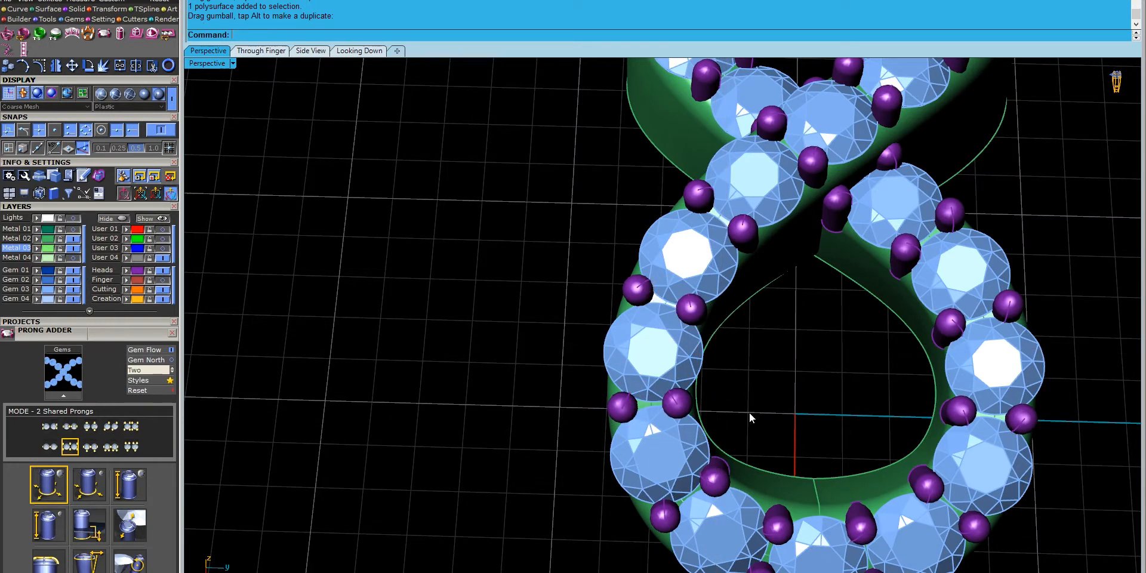
scroll(716, 354, up, 5)
- Tuck the left-side and lower-left prongs between gems, then select all 48 prongs on Heads
click(730, 420)
drag(754, 441, 750, 443)
click(646, 476)
drag(677, 495, 671, 495)
scroll(503, 410, down, 2)
scroll(502, 410, down, 6)
click(502, 411)
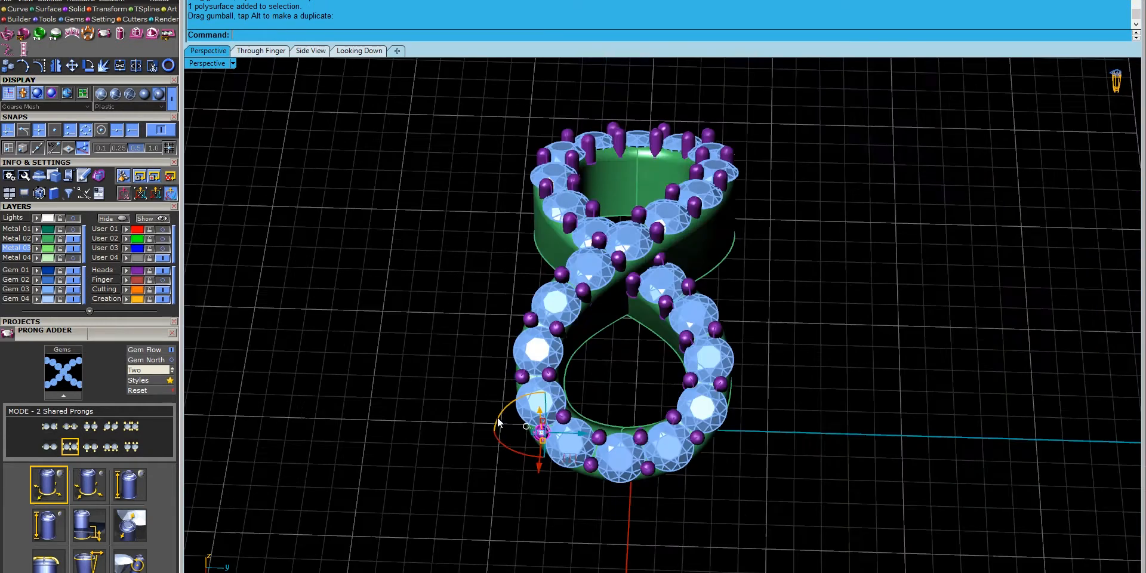
right_drag(448, 313, 732, 370)
click(127, 271)
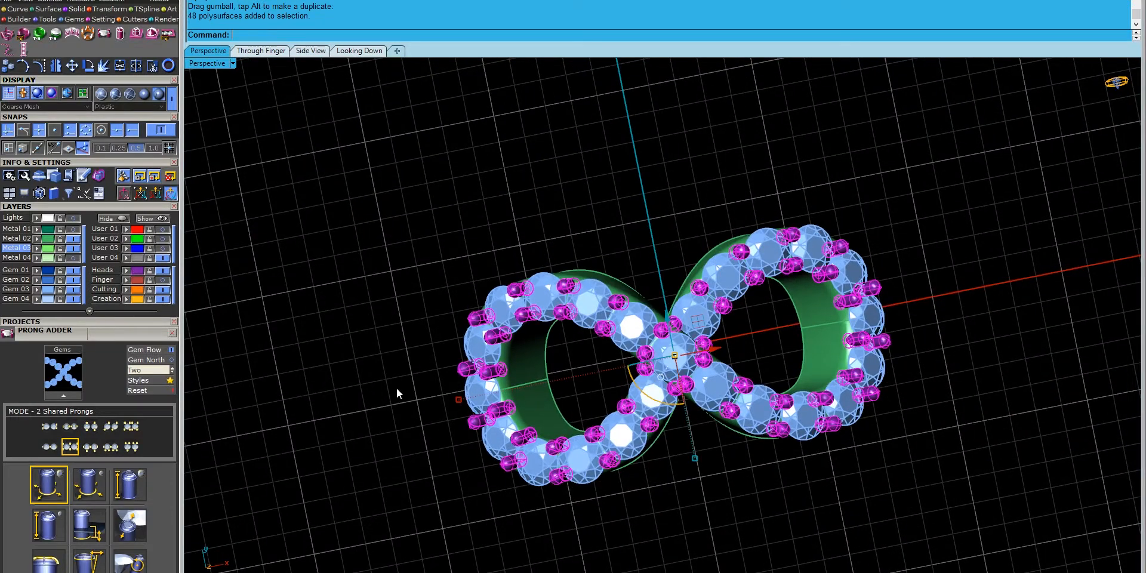
- Group and copy the prongs, then select all the gems on both loops
right_drag(203, 310, 449, 421)
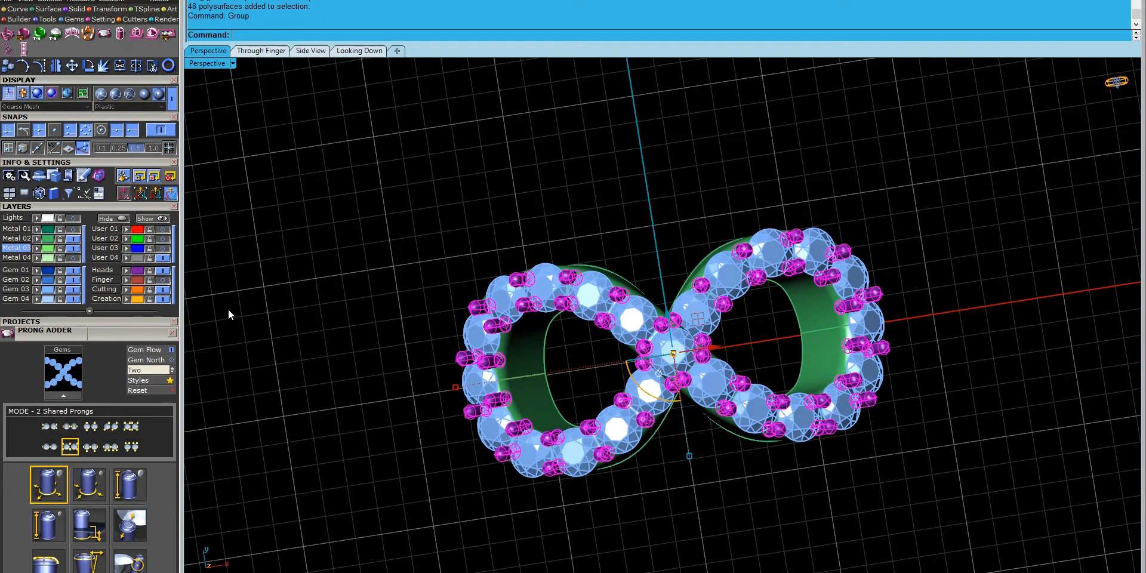
key(ctrl+c)
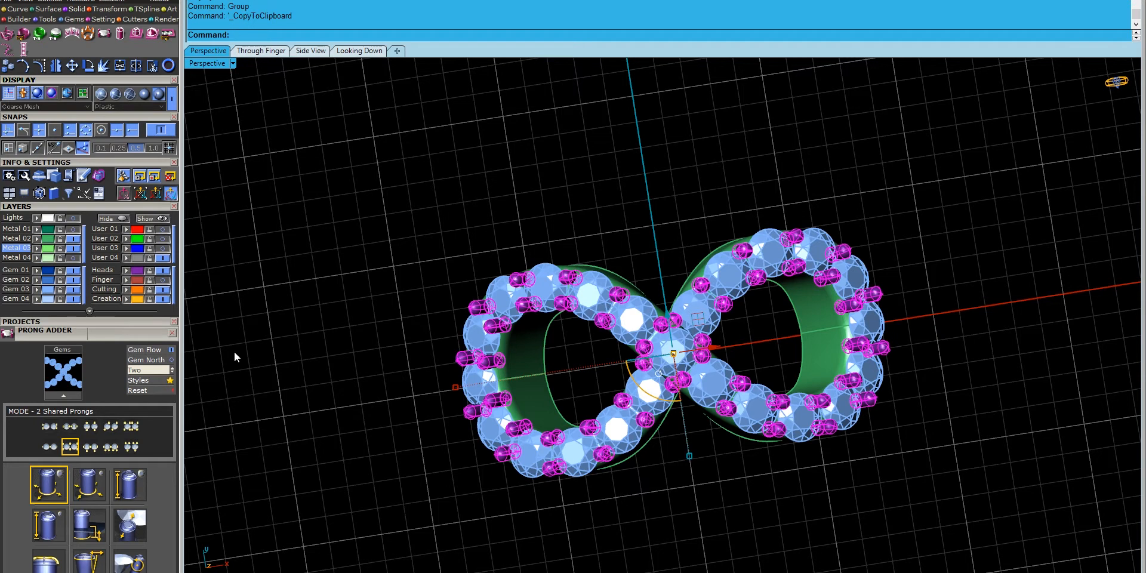
key(Escape)
click(471, 411)
click(506, 437)
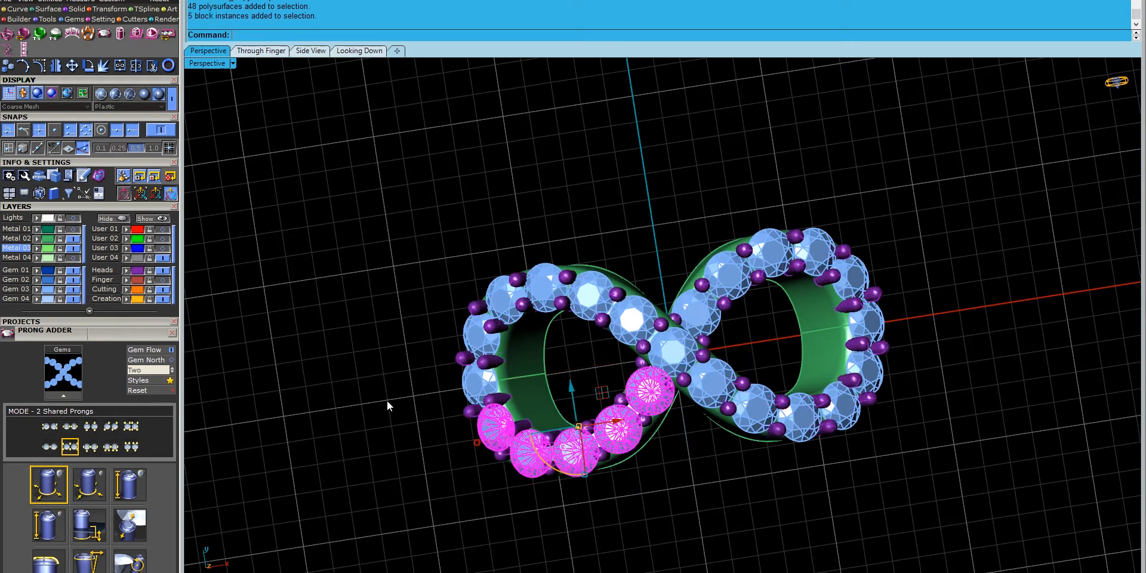
shift+click(587, 308)
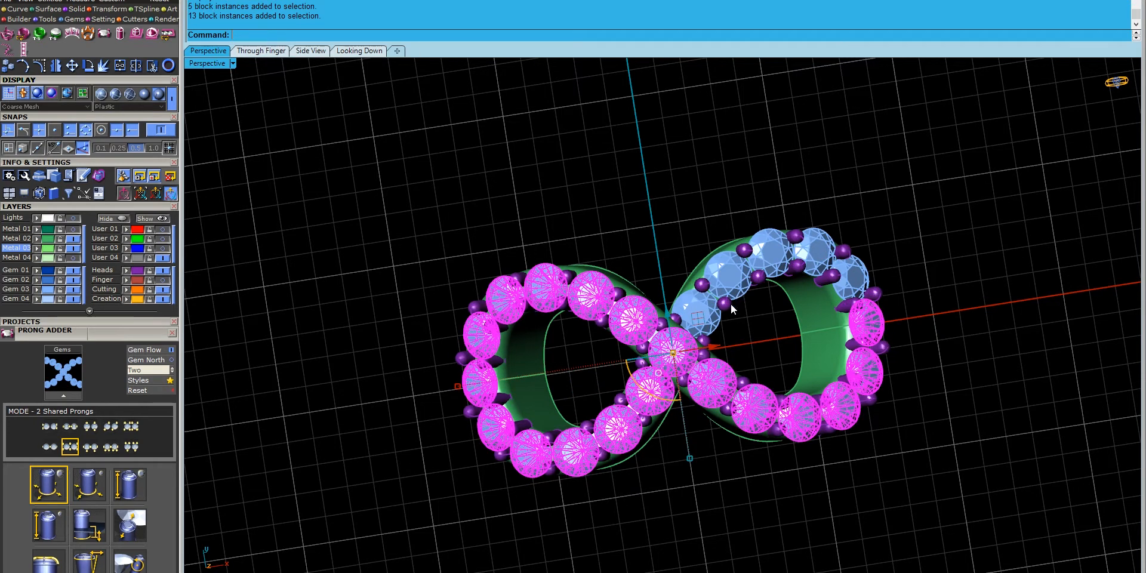
shift+click(707, 309)
- Start Cutters > Micro Prong Cutter with the selected gems loaded
click(127, 19)
click(58, 31)
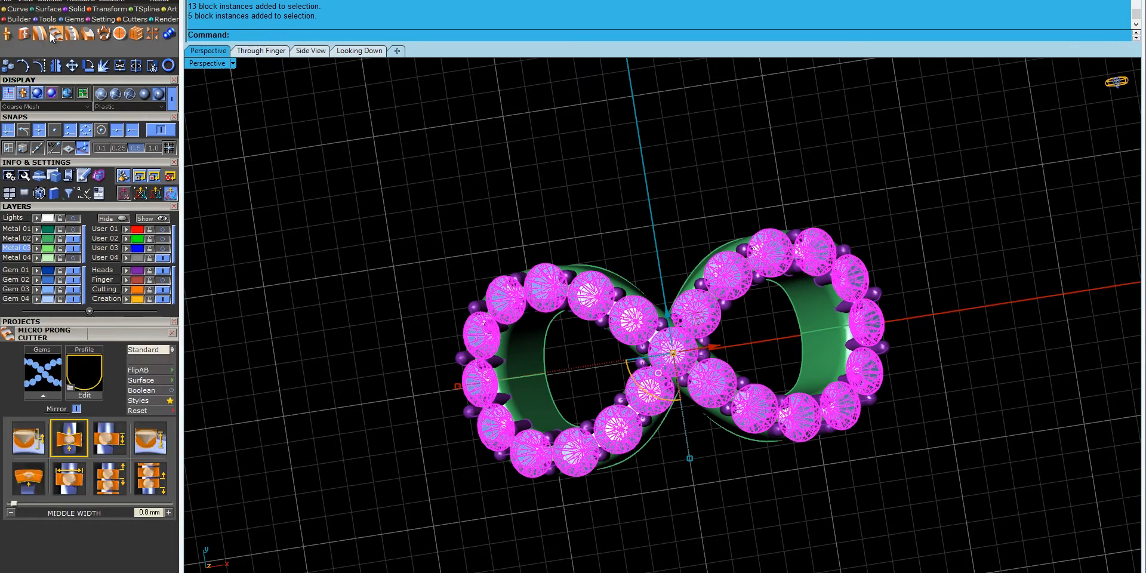
click(99, 206)
click(51, 287)
right_drag(455, 371, 458, 343)
scroll(457, 394, up, 5)
right_drag(457, 396, 536, 307)
scroll(536, 307, down, 5)
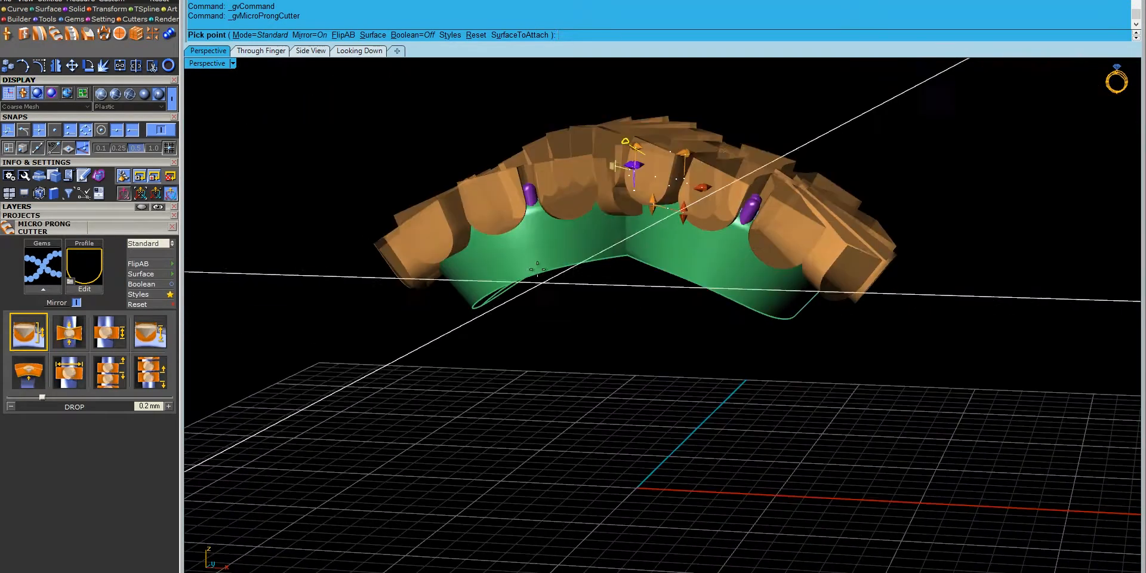
right_drag(520, 233, 574, 330)
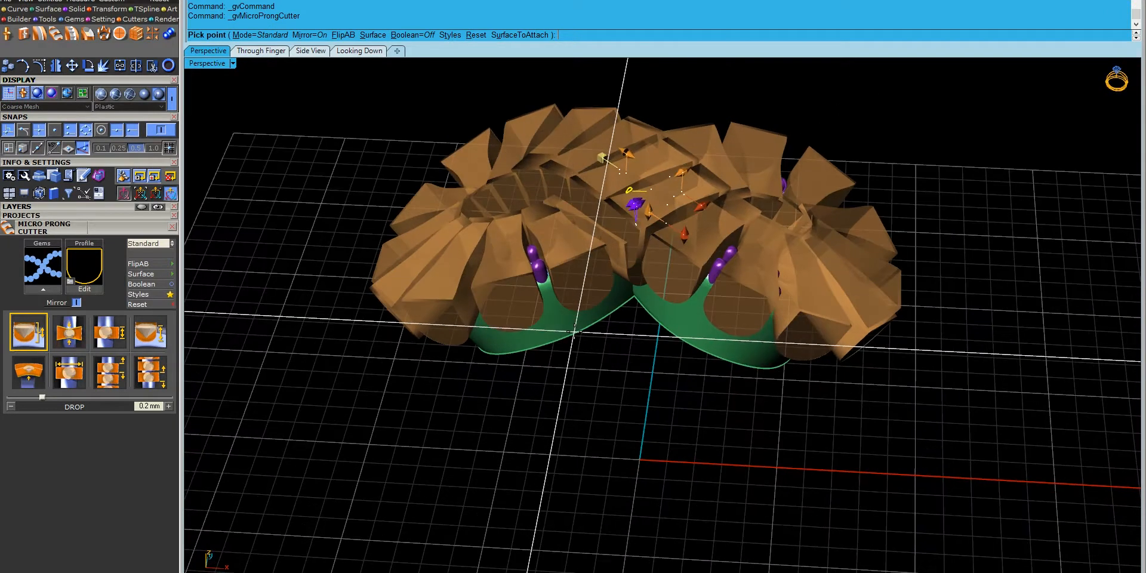
scroll(495, 305, up, 3)
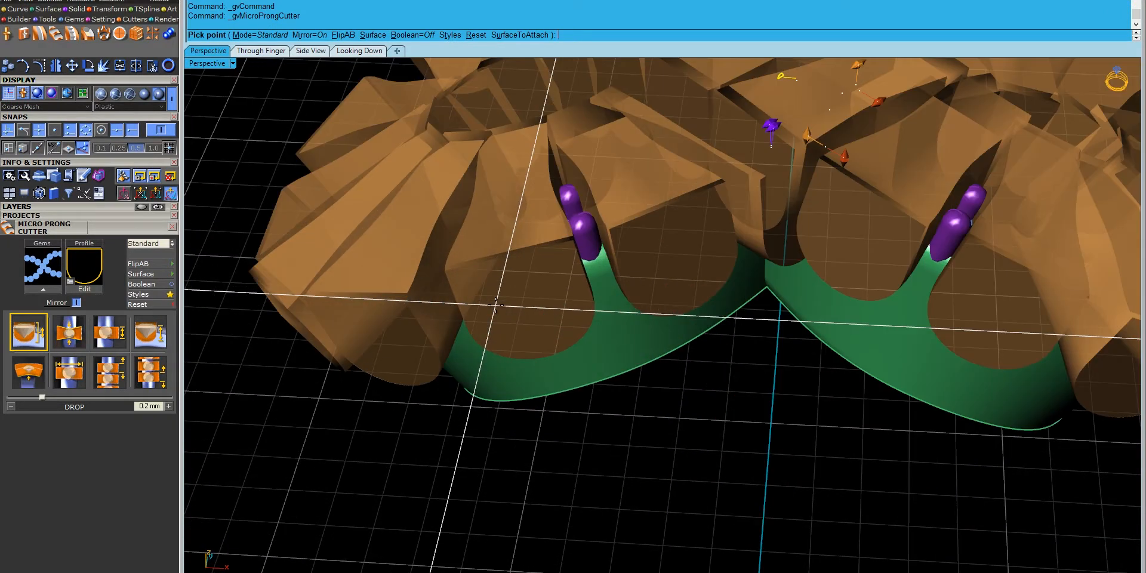
- Reselect all the gems, rerun the micro prong cutter and apply a preset cutter style
click(149, 305)
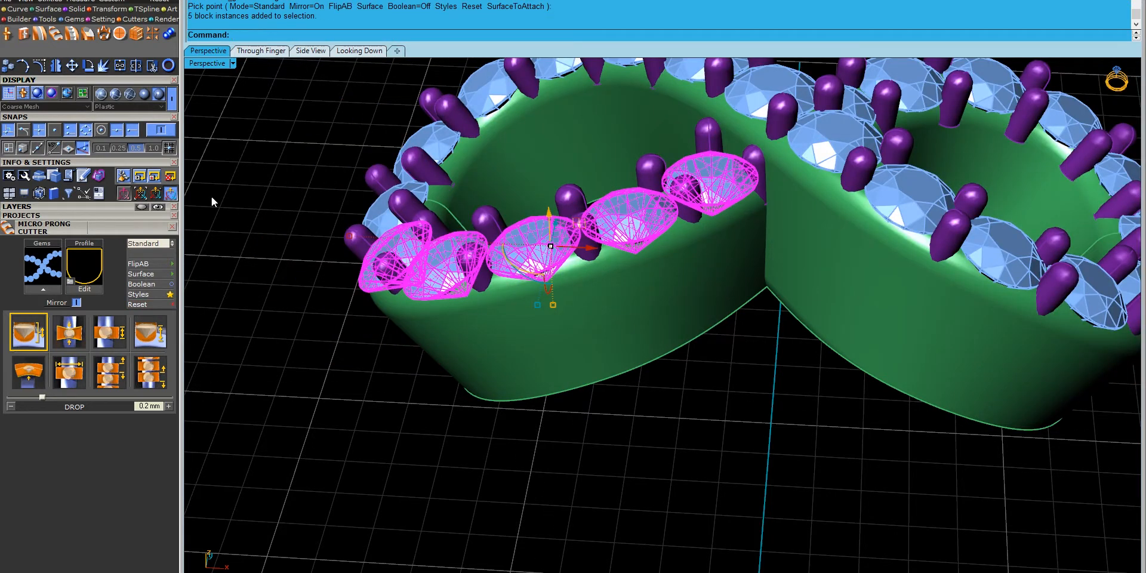
click(27, 207)
click(48, 291)
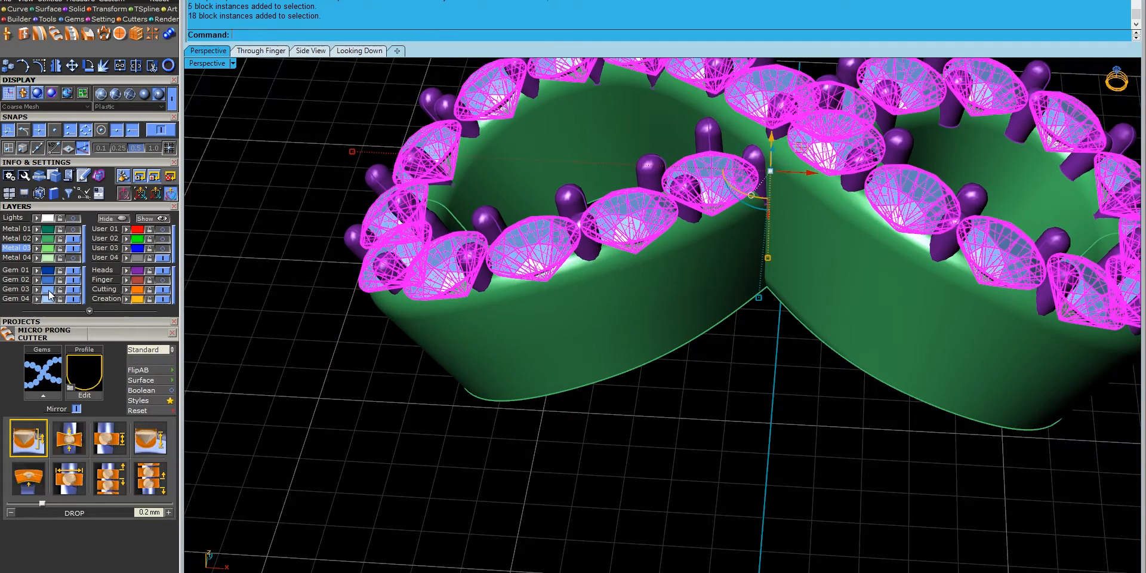
click(37, 398)
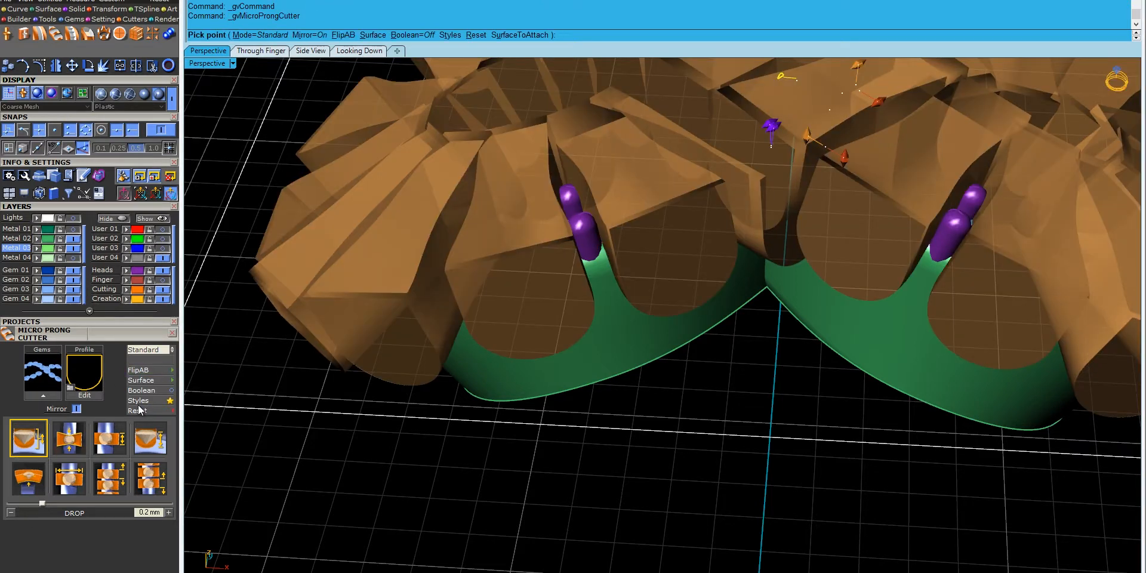
click(138, 400)
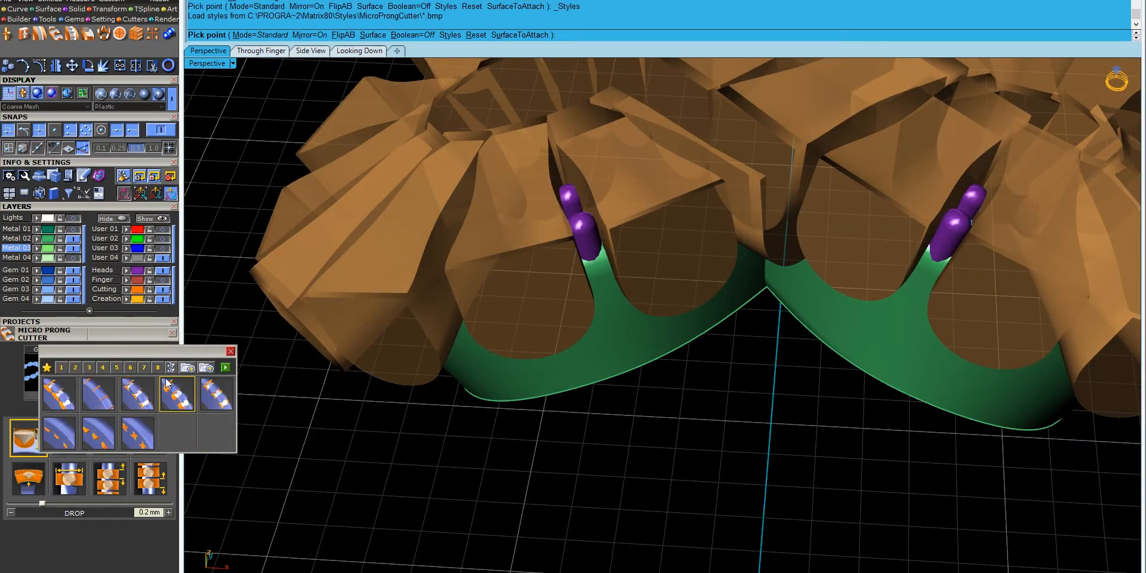
click(177, 410)
- Set the cutter Bend to 0 and the Drop to 0.2 mm
right_drag(575, 469, 585, 352)
scroll(415, 257, down, 4)
click(29, 479)
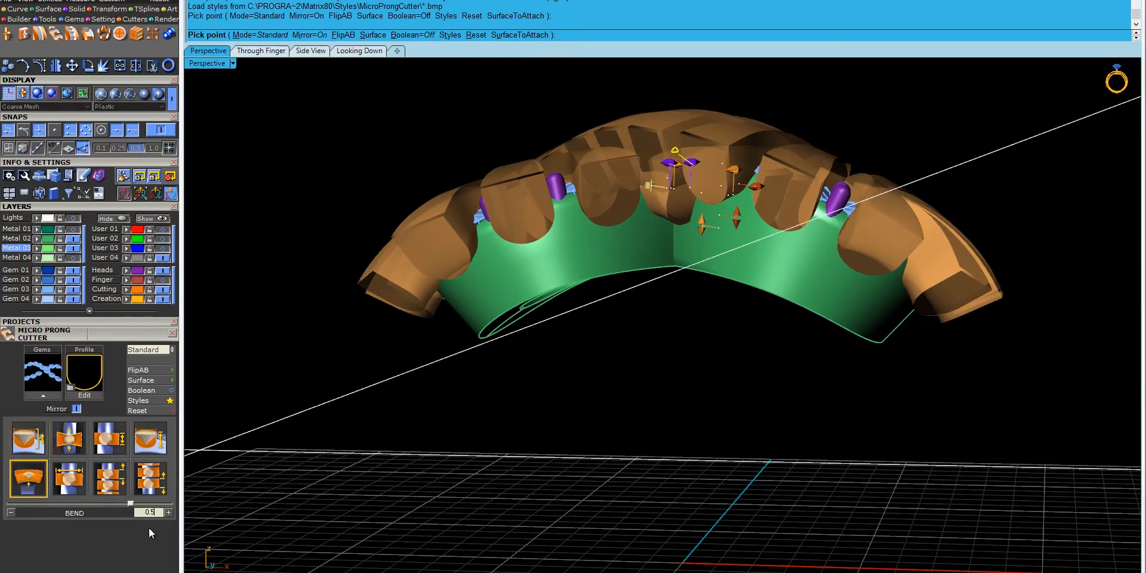
double_click(149, 514)
text(0)
key(Return)
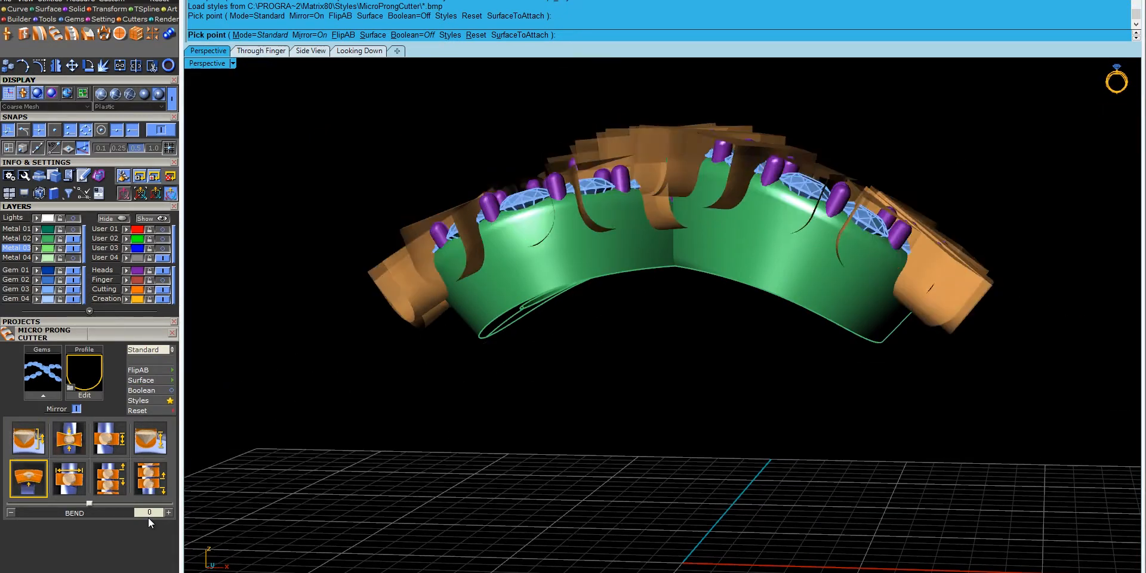
scroll(555, 196, up, 8)
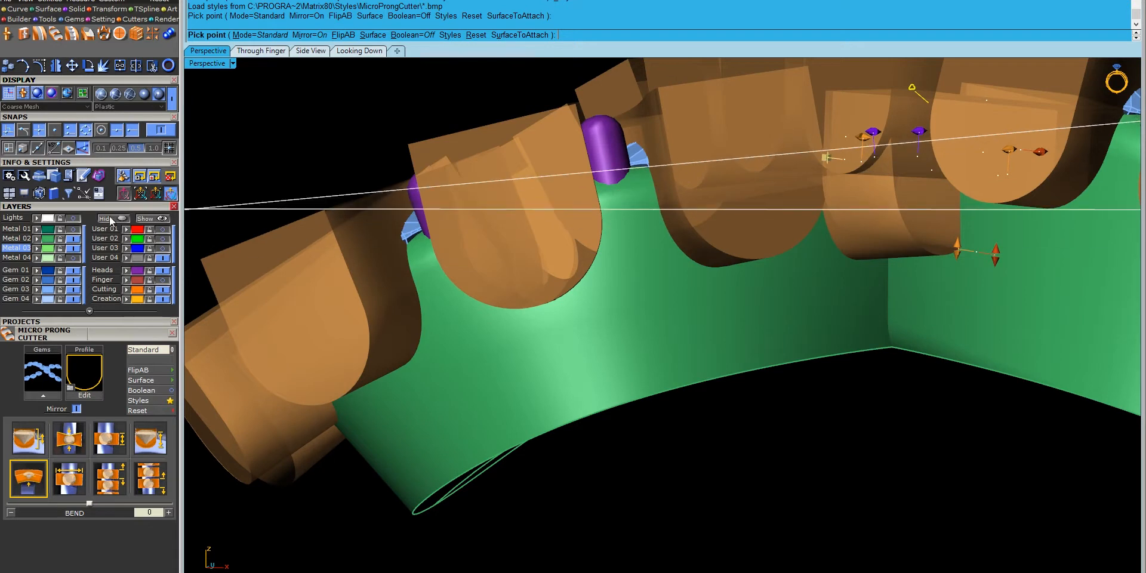
click(45, 445)
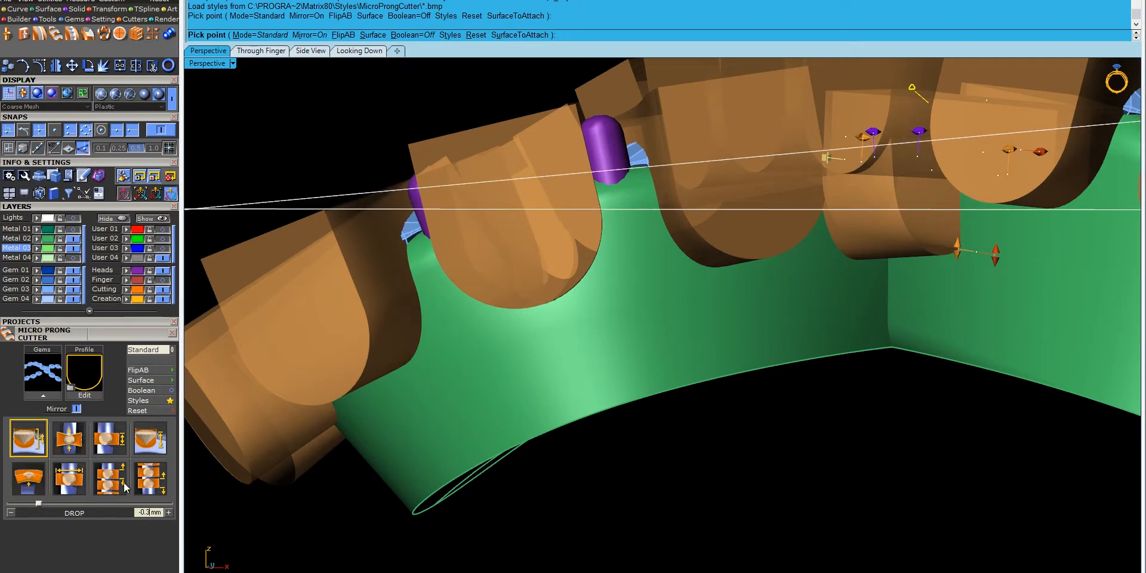
click(169, 514)
scroll(500, 196, down, 5)
right_drag(546, 264, 664, 446)
scroll(664, 446, up, 10)
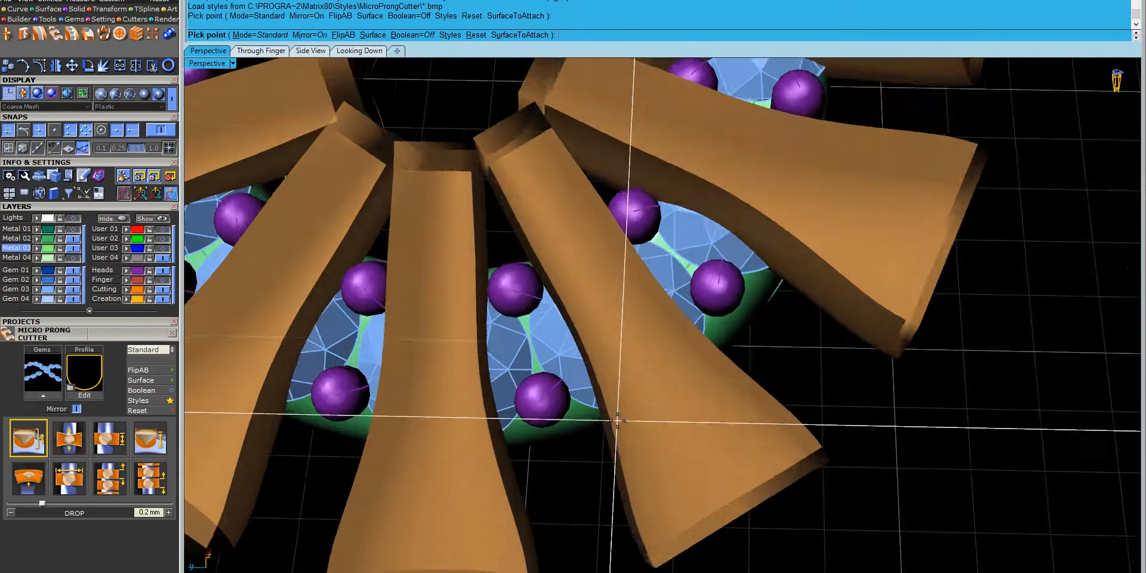
right_drag(618, 421, 608, 404)
right_drag(533, 412, 483, 266)
- Lower the cutter Height to 1.2 mm, checking it in Ghosted display before returning to Plastic
right_click(214, 62)
click(276, 31)
mouse_move(547, 242)
right_down()
mouse_move(524, 228)
mouse_move(553, 236)
right_up()
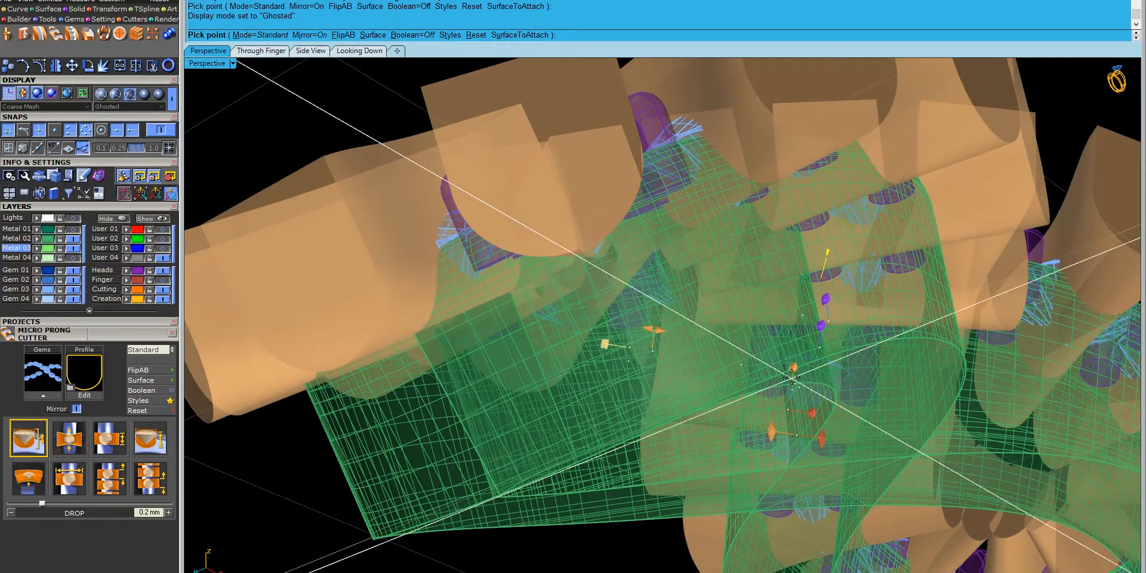
drag(772, 432, 773, 412)
right_drag(700, 293, 744, 295)
drag(882, 429, 881, 427)
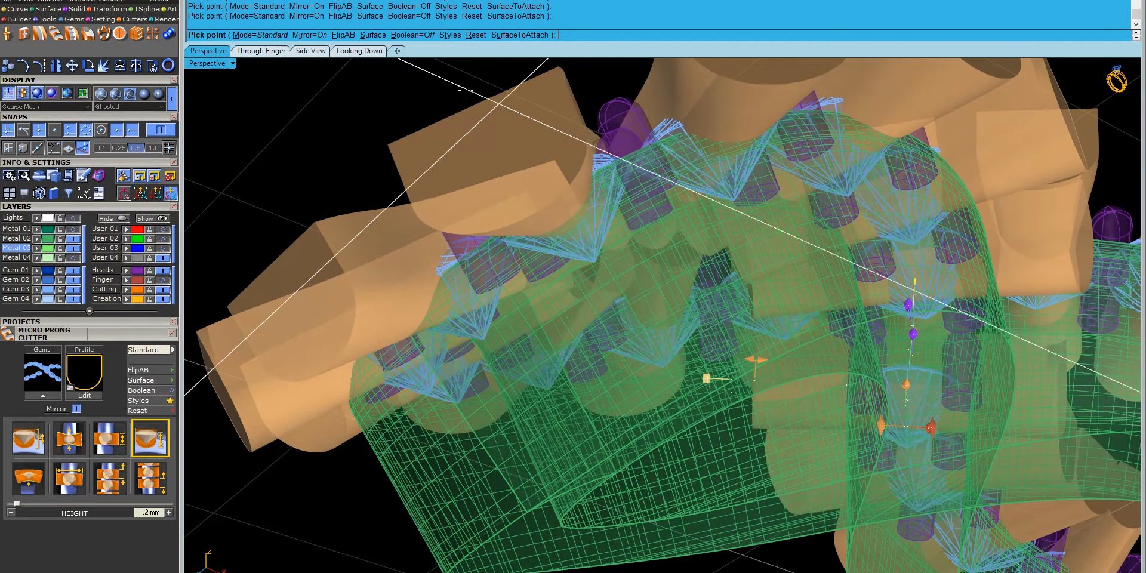
click(212, 63)
click(297, 293)
mouse_move(518, 206)
right_down()
mouse_move(578, 221)
mouse_move(651, 335)
right_up()
- Set the cutters' Middle Width to 1.1 mm and create the cutters
click(69, 438)
drag(17, 506, 17, 507)
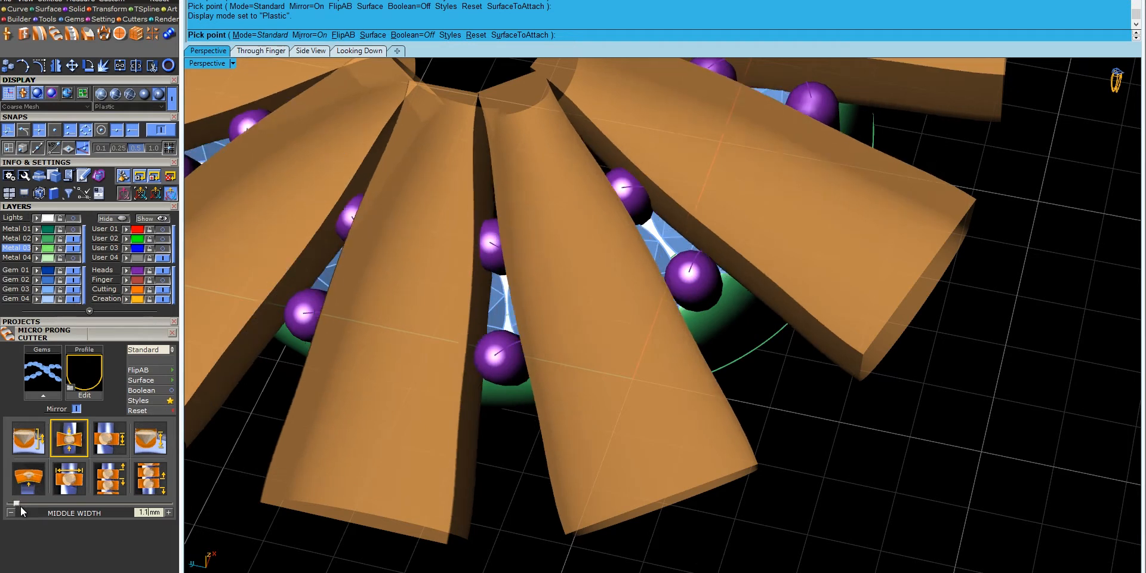
right_drag(463, 397, 509, 410)
scroll(630, 402, down, 5)
right_drag(629, 402, 531, 373)
scroll(977, 317, down, 5)
scroll(526, 374, up, 4)
key(Return)
right_drag(560, 457, 463, 191)
click(498, 245)
right_drag(498, 245, 514, 340)
click(561, 296)
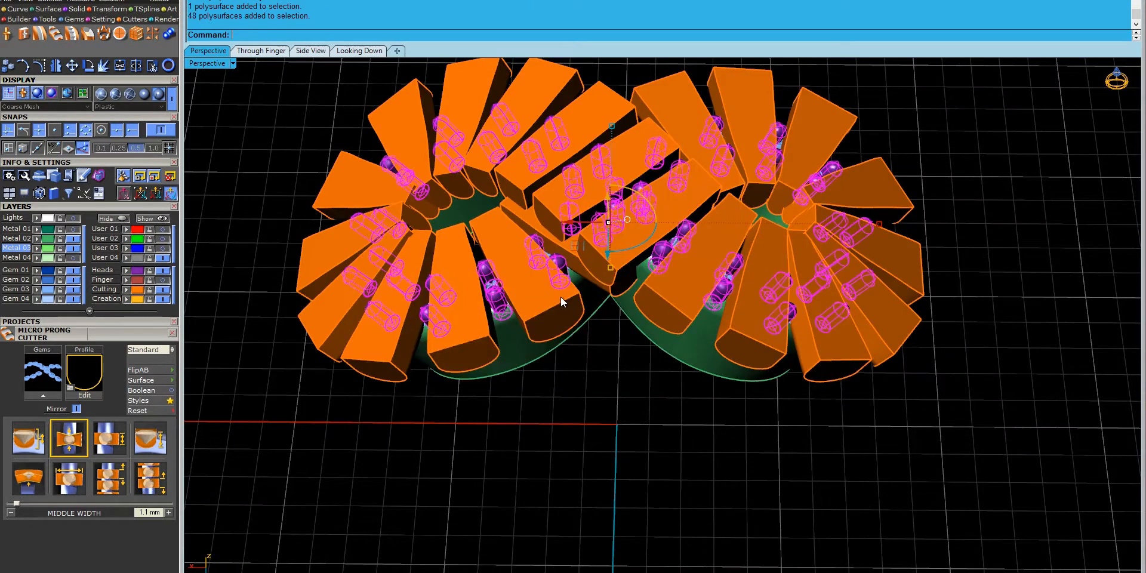
click(695, 357)
key(ctrl+d)
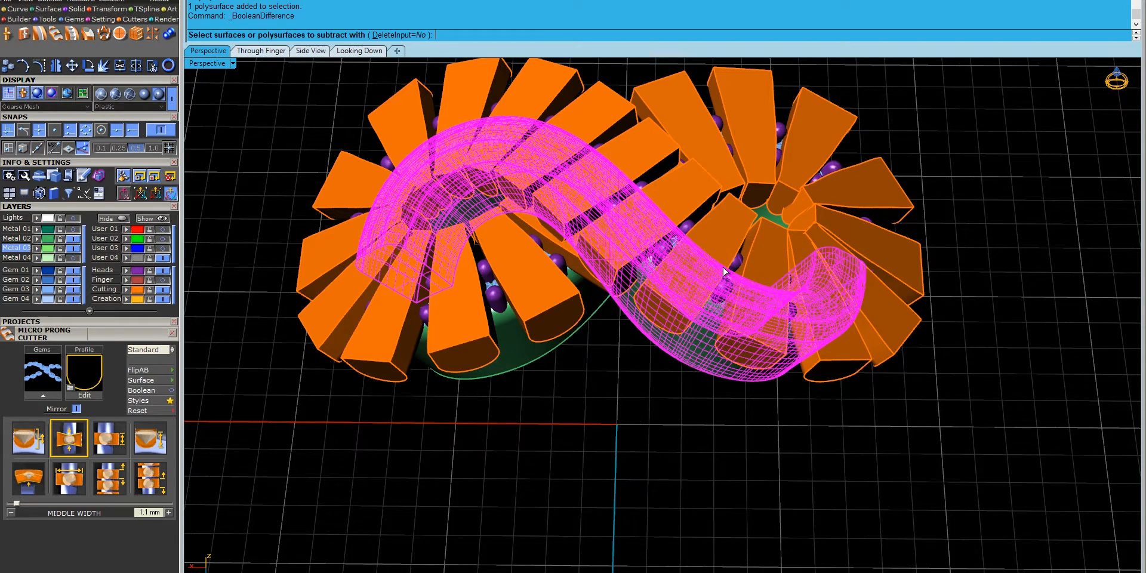
click(677, 223)
key(Return)
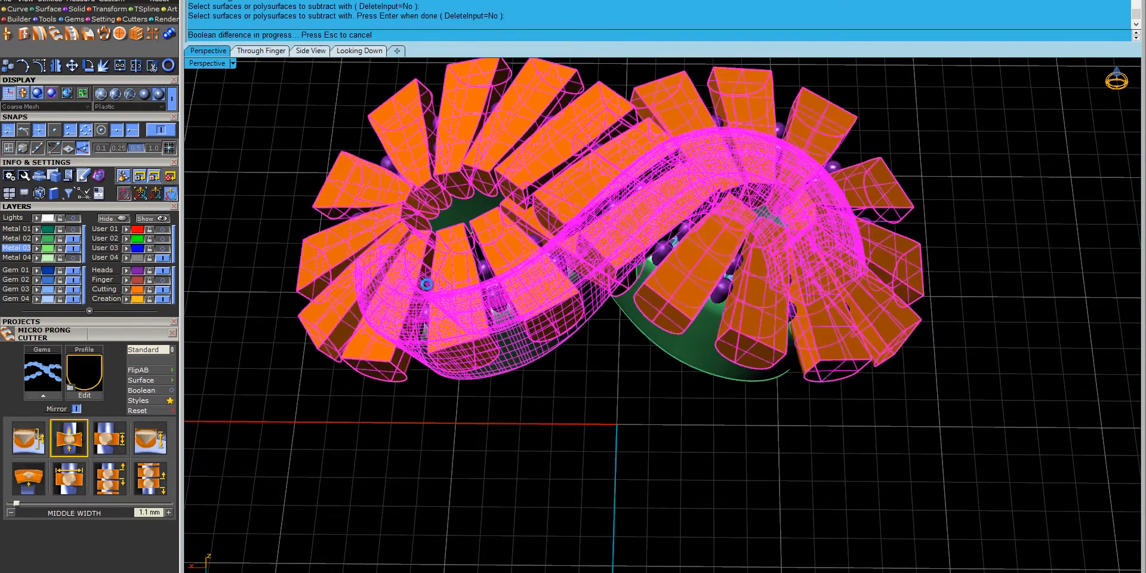
click(164, 292)
right_drag(573, 251, 564, 297)
scroll(594, 316, up, 6)
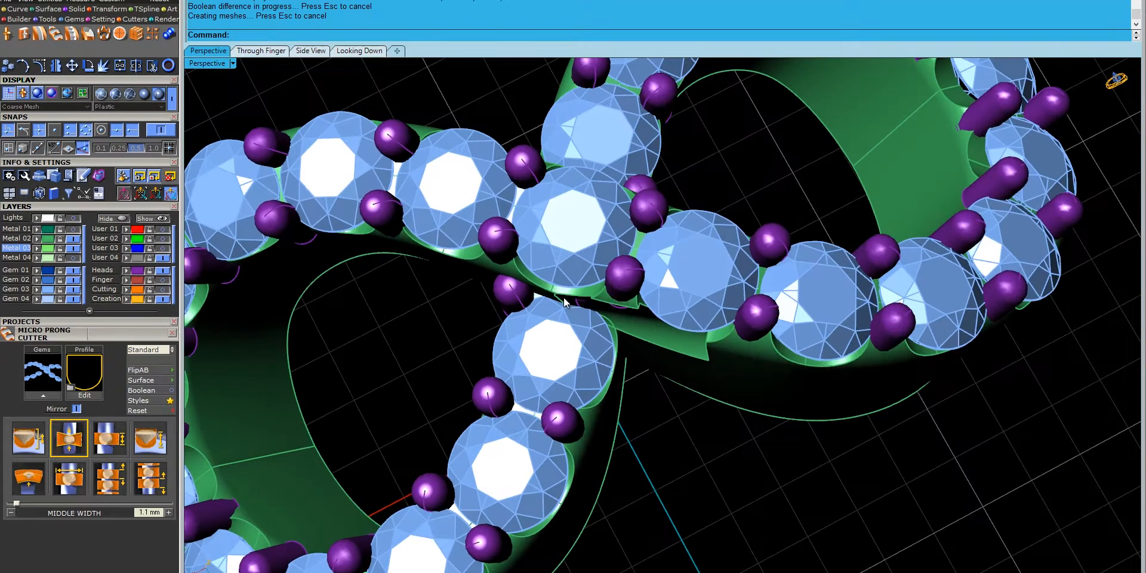
scroll(541, 358, down, 5)
click(548, 360)
key(Delete)
key(ctrl+v)
click(682, 392)
right_drag(682, 391, 730, 284)
scroll(639, 234, up, 8)
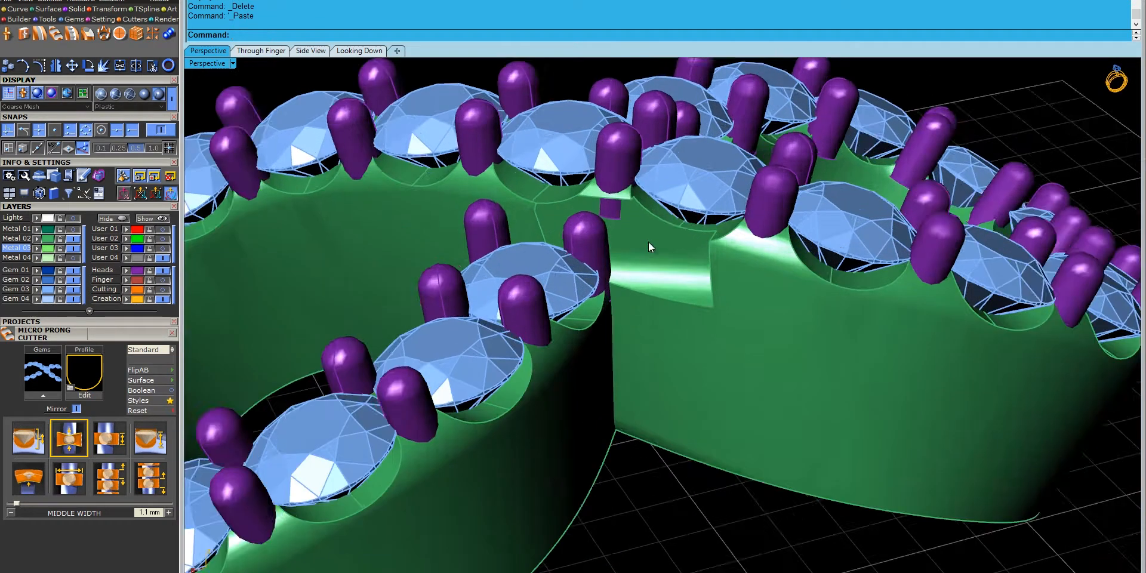
right_drag(639, 234, 600, 253)
key(ctrl+z)
key(ctrl+z)
key(ctrl+z)
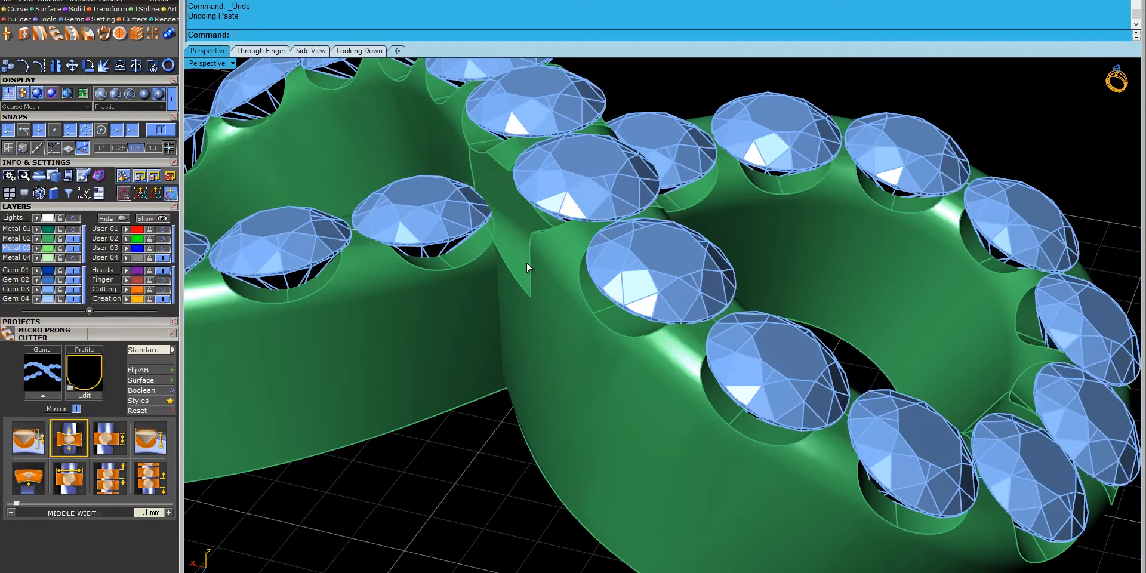
click(444, 497)
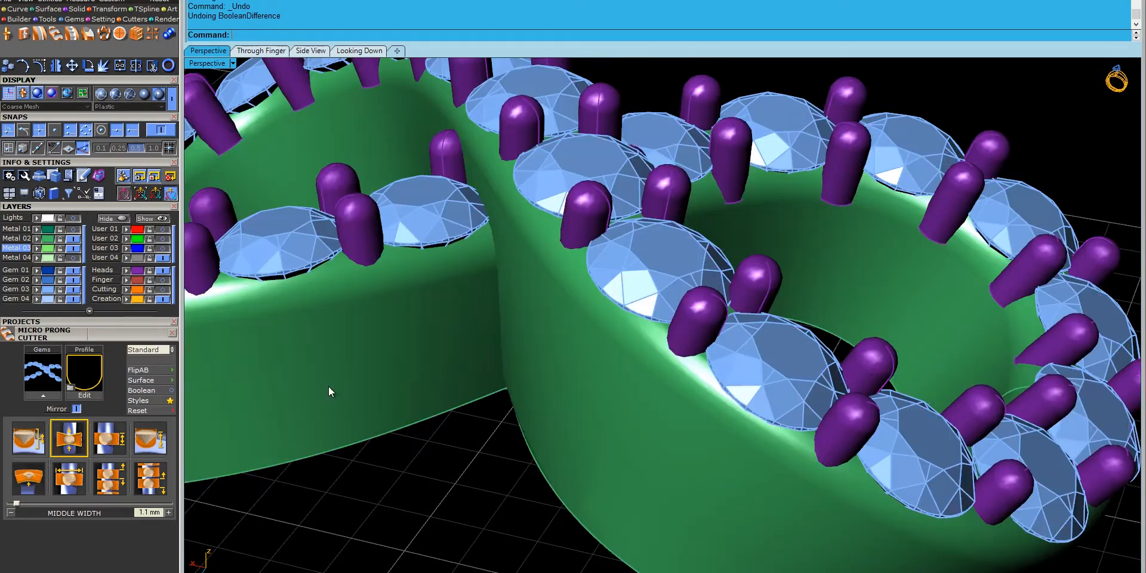
click(163, 290)
- Show the Cutting layer and ungroup the micro prong cutters
scroll(505, 233, down, 4)
click(402, 239)
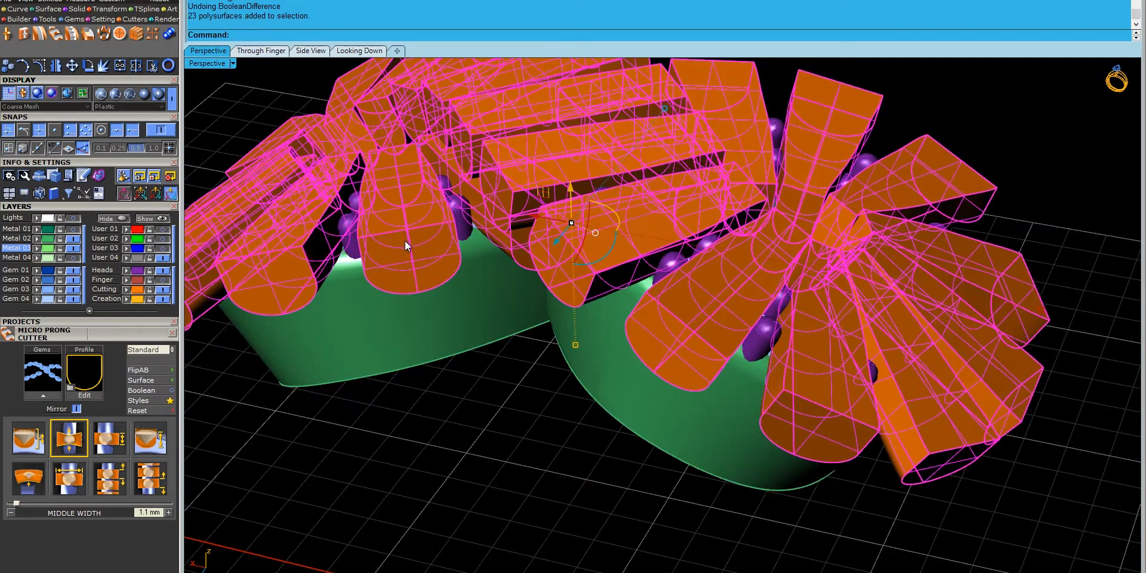
text(Ungroup)
key(Return)
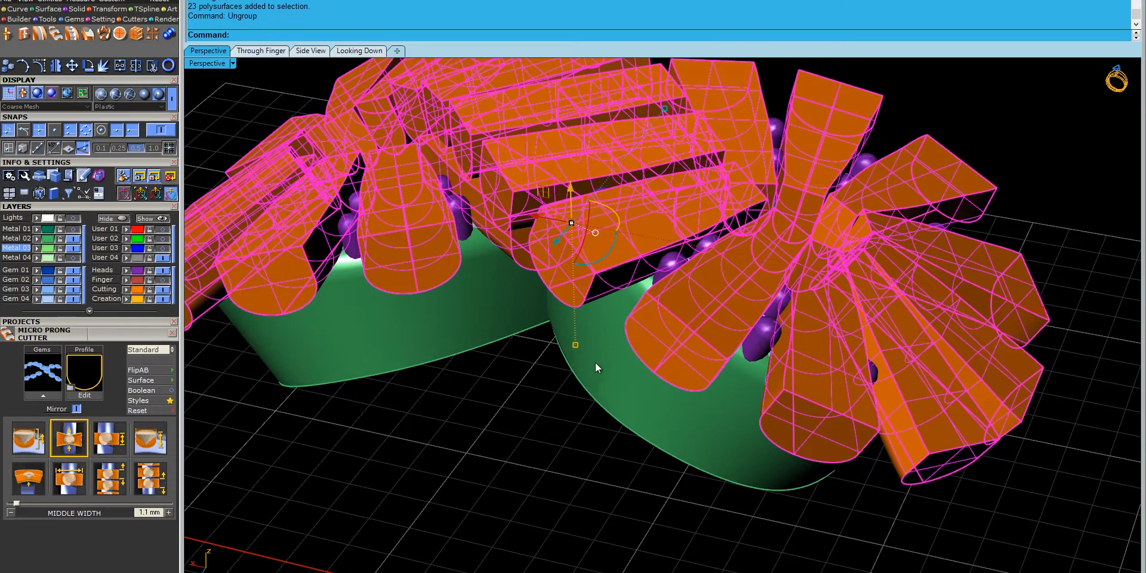
- Boolean-subtract the first band's prong cutters to cut its prong seats
click(596, 363)
key(ctrl+d)
right_drag(596, 363, 676, 495)
click(548, 404)
click(561, 332)
click(542, 282)
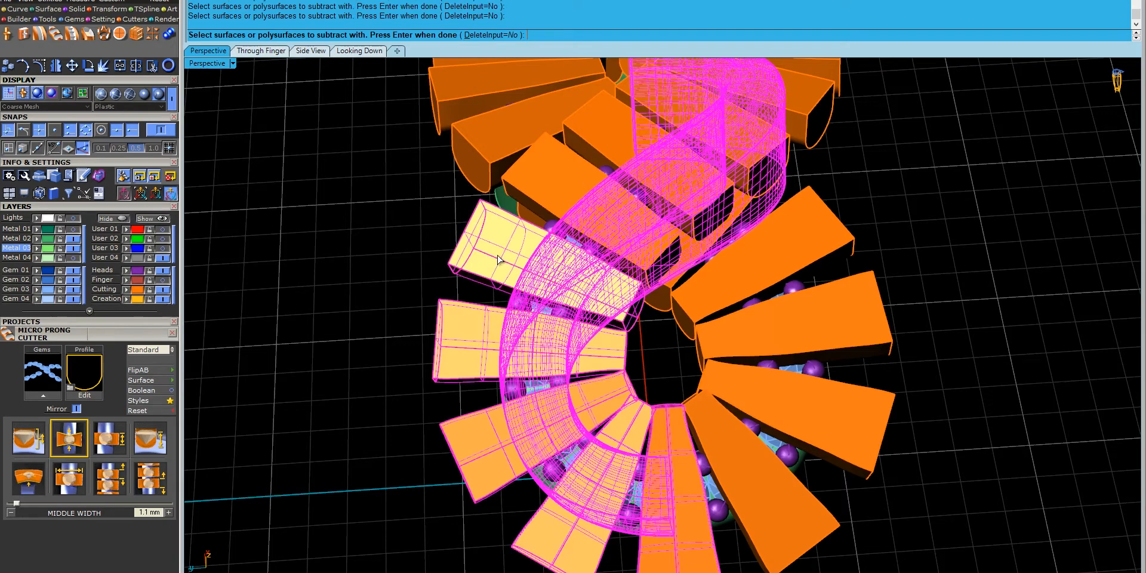
right_drag(544, 272, 567, 311)
click(591, 275)
click(656, 209)
right_drag(657, 208, 572, 357)
click(568, 355)
right_drag(517, 388, 570, 263)
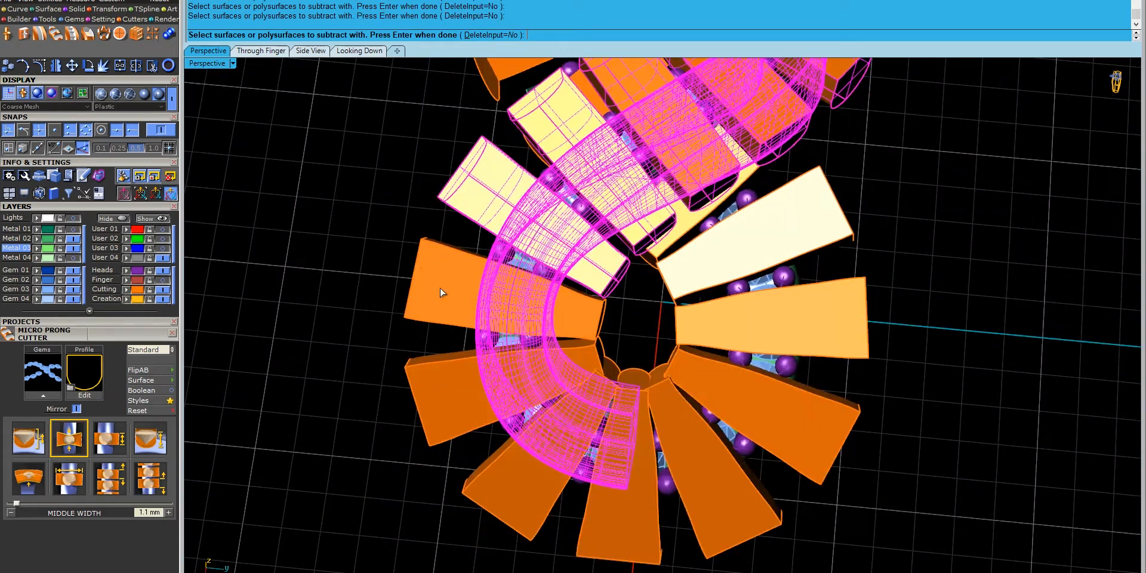
click(605, 514)
right_click(606, 515)
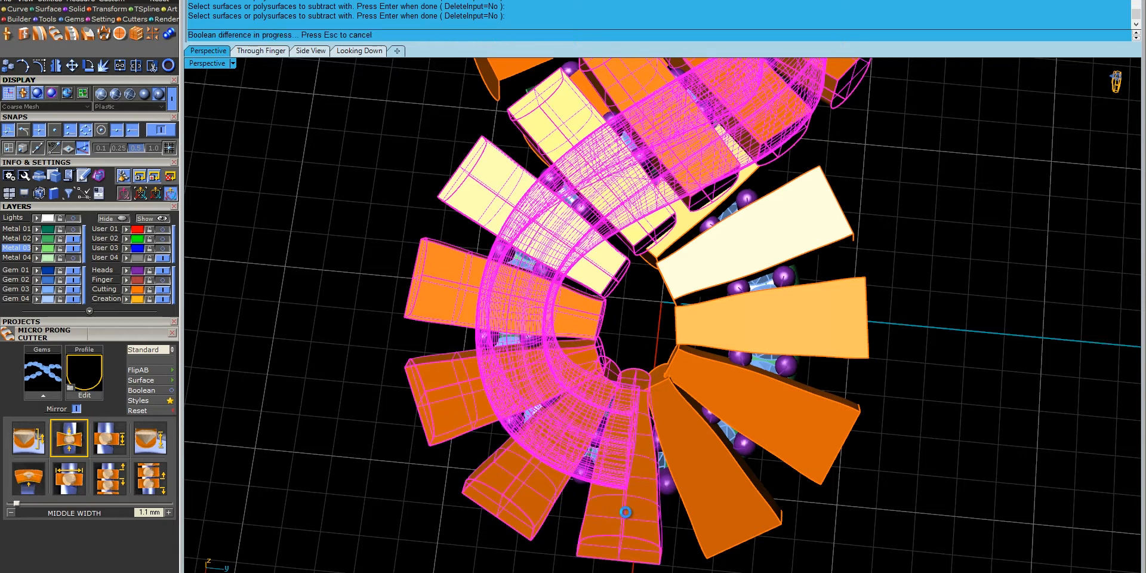
- Select the second band and pick its prong cutters for subtraction
right_drag(743, 483, 687, 374)
click(686, 374)
right_click(686, 374)
right_drag(525, 340, 591, 412)
click(594, 412)
click(711, 387)
click(812, 307)
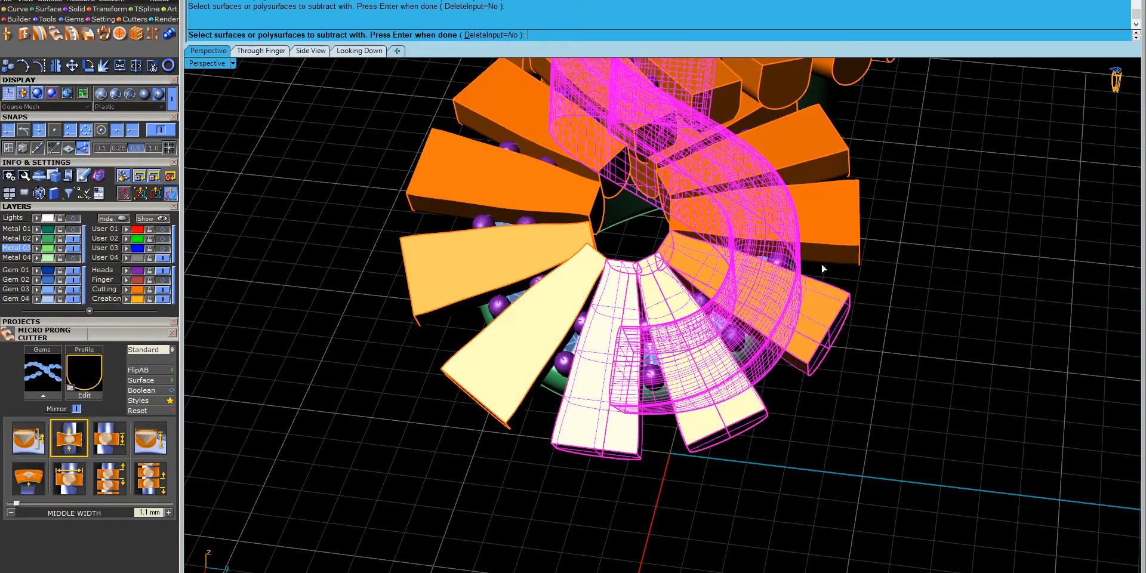
right_drag(821, 273, 776, 382)
click(776, 382)
click(768, 263)
click(702, 233)
right_drag(703, 232, 833, 459)
click(795, 510)
click(827, 529)
shift+right_drag(827, 529, 708, 316)
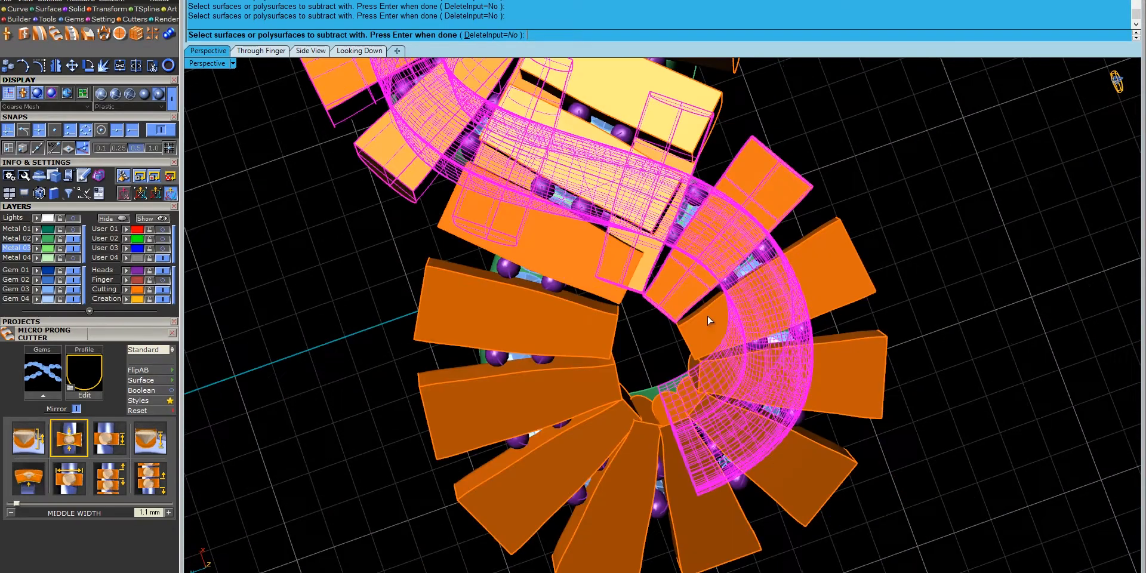
right_drag(802, 397, 782, 365)
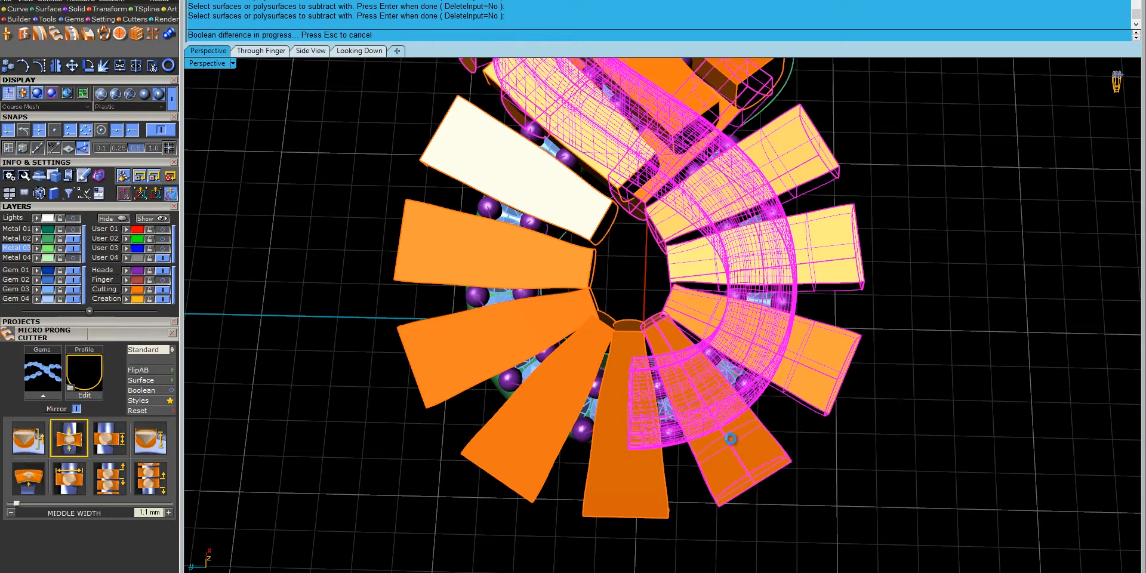
right_drag(727, 463, 687, 361)
- Cut the remaining bottom prong seat into the band, then hide the Cutting layer
click(664, 332)
right_click(662, 331)
click(634, 317)
right_click(633, 316)
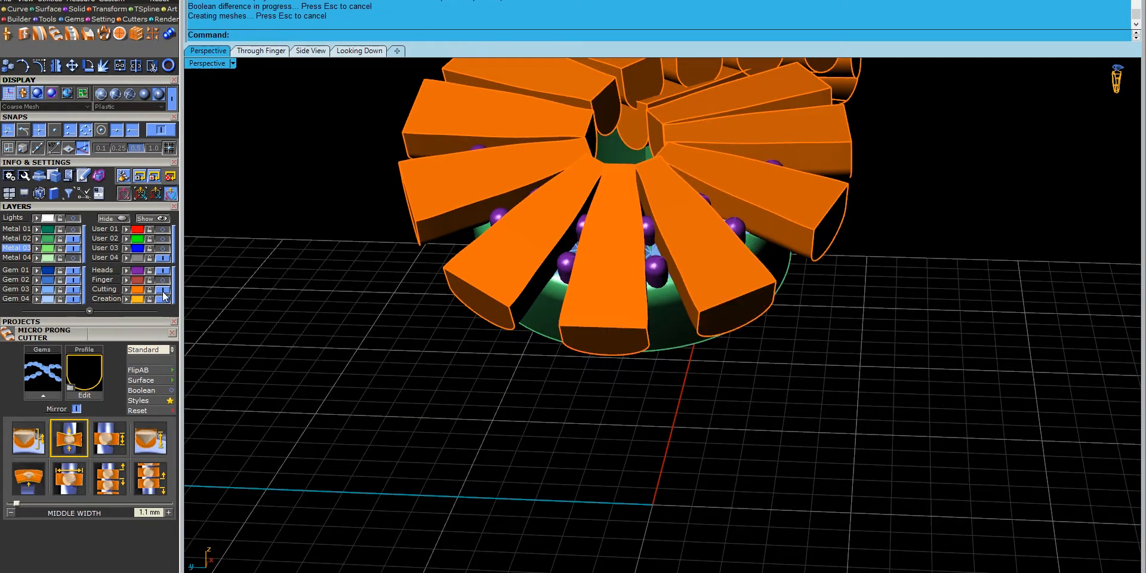
click(163, 292)
right_drag(780, 288, 597, 418)
- Cut the prong heads out of the model and paste them back in place
click(140, 275)
key(Delete)
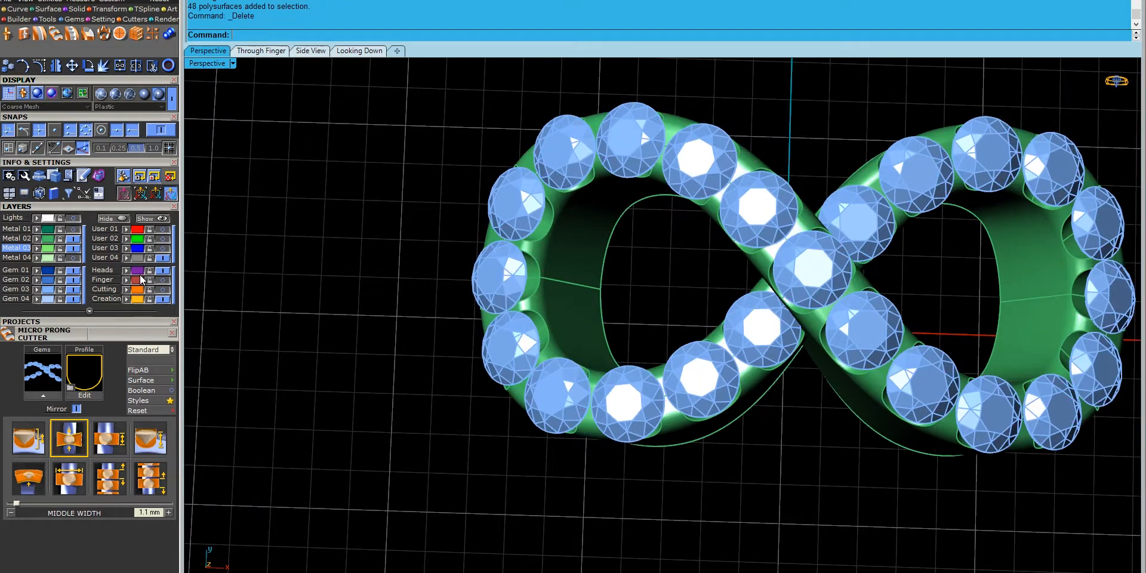
key(ctrl+v)
click(617, 477)
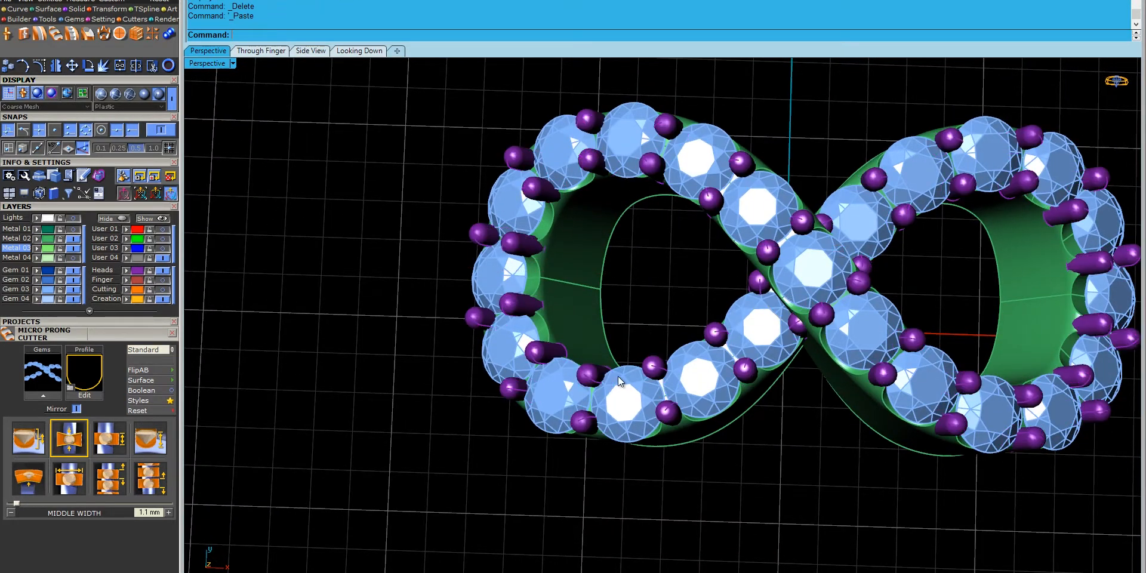
- Select all the round gems on both loops and generate Gem Cutter seat cutters
scroll(714, 300, down, 4)
shift+right_drag(733, 318, 689, 324)
click(699, 325)
shift+click(741, 279)
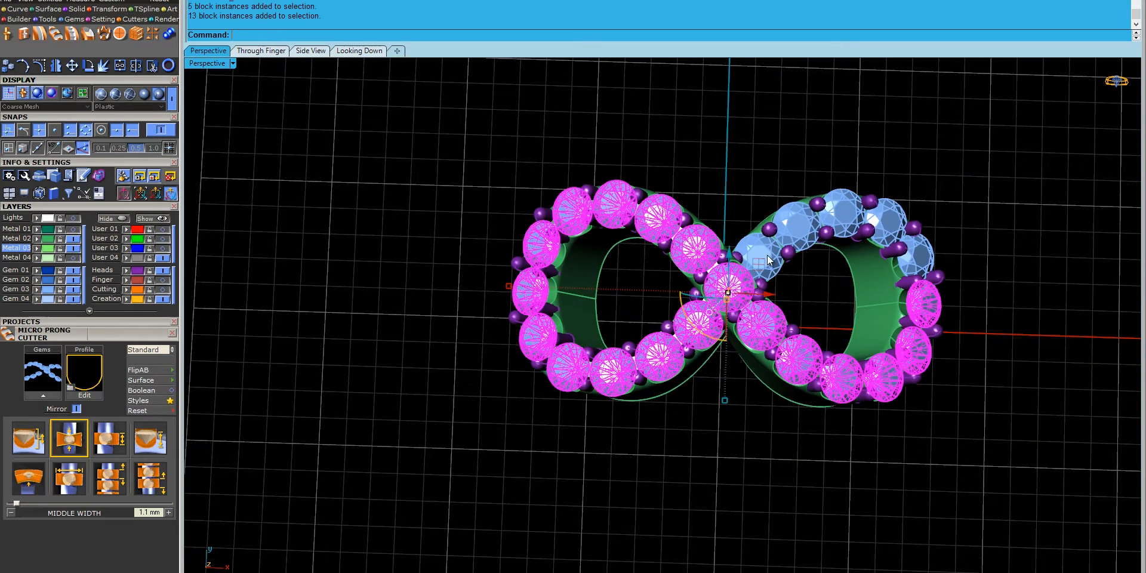
shift+click(773, 254)
click(10, 34)
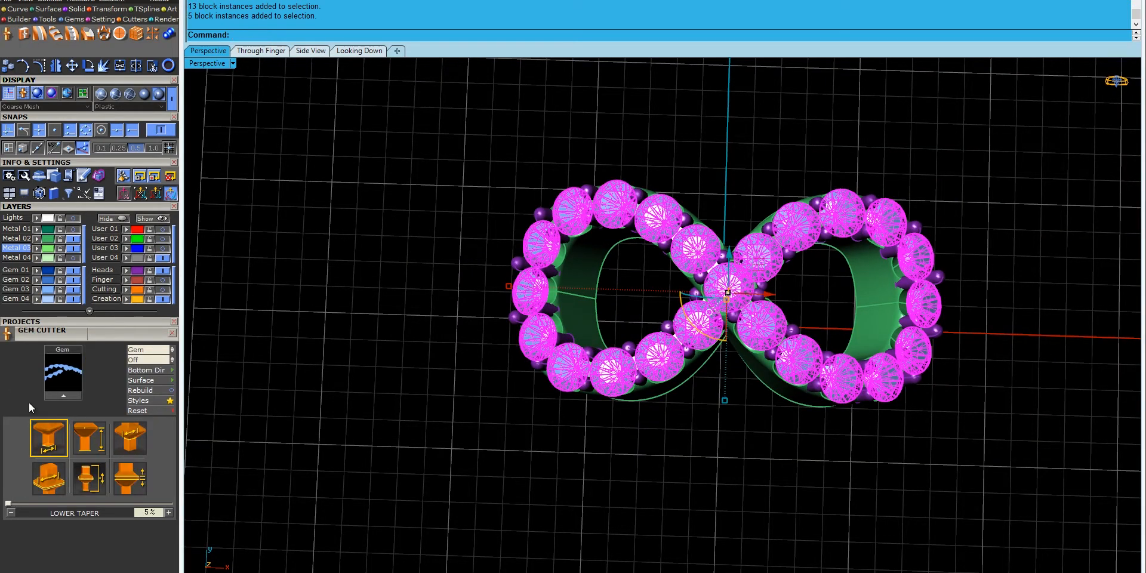
key(Return)
- BooleanDifference the gem cutters from each of the two infinity bands to cut seats
right_drag(681, 504, 672, 377)
click(679, 357)
right_drag(690, 320, 690, 363)
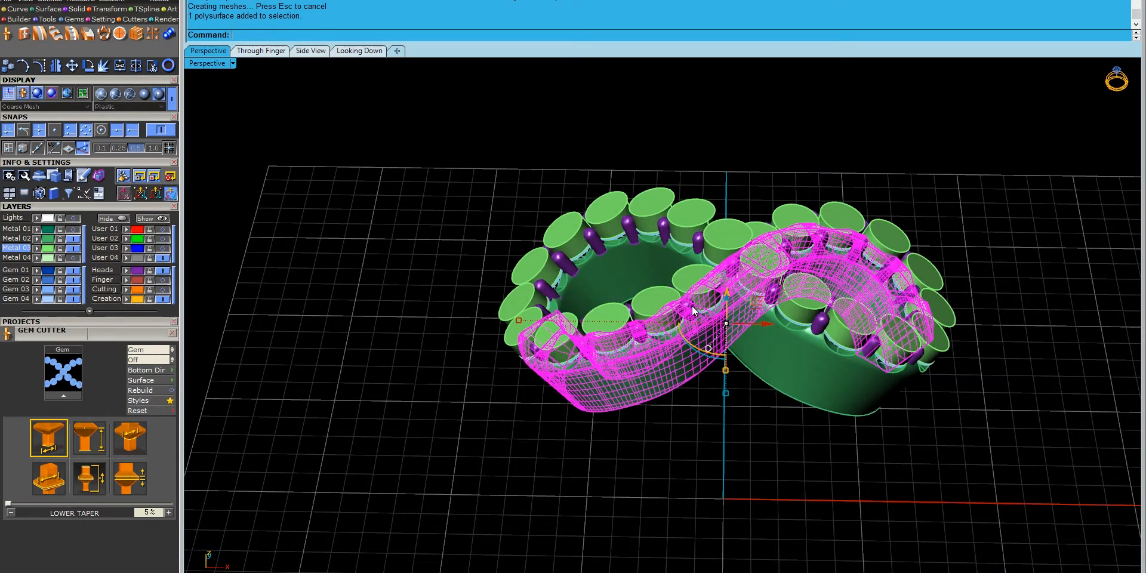
key(ctrl+d)
click(694, 279)
right_click(694, 279)
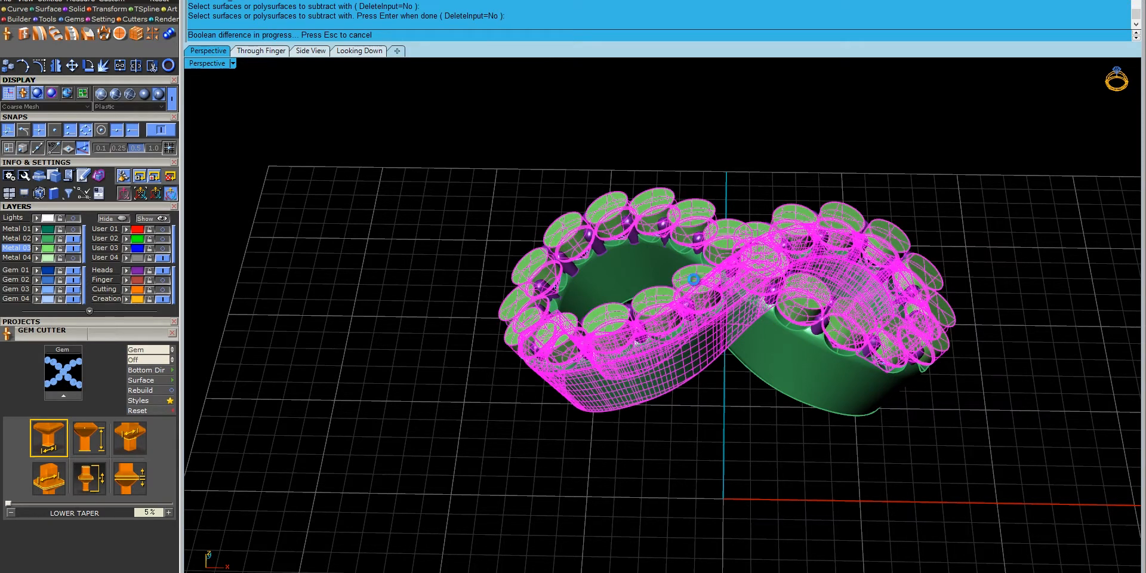
click(843, 399)
key(ctrl+d)
click(806, 300)
right_click(807, 300)
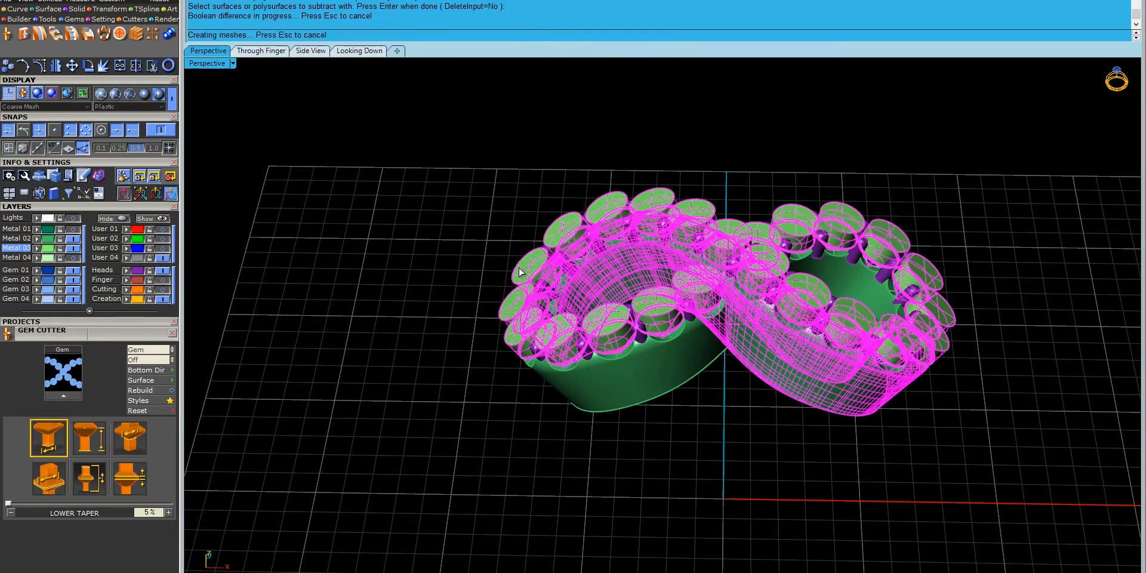
- Move the gem cutters to the hidden Cutting layer and re-paste the prongs in place
click(126, 290)
right_drag(390, 218, 385, 335)
click(138, 271)
key(Delete)
key(ctrl+v)
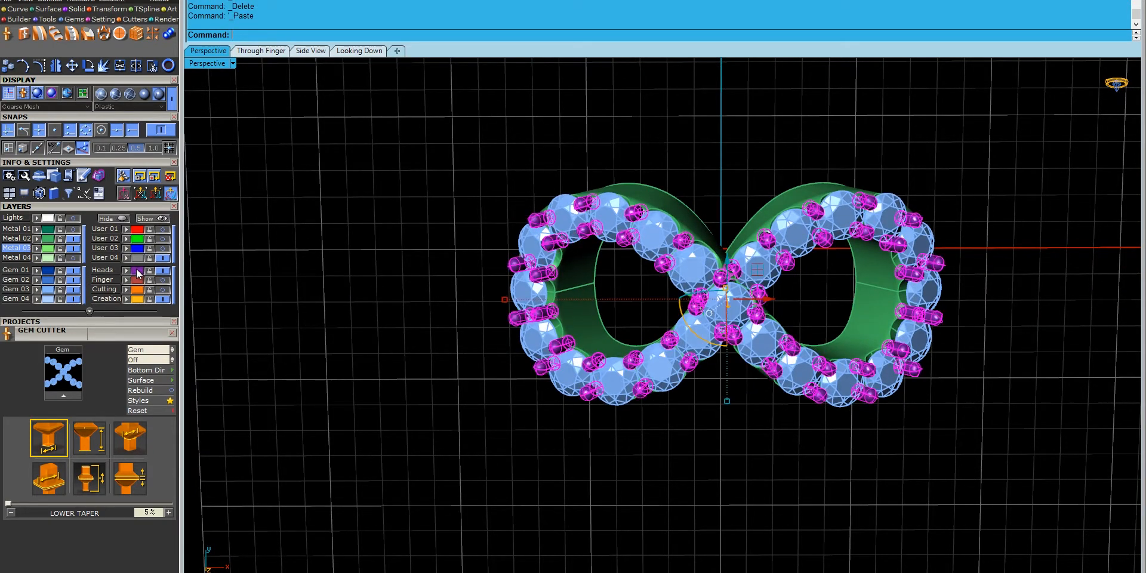
click(455, 376)
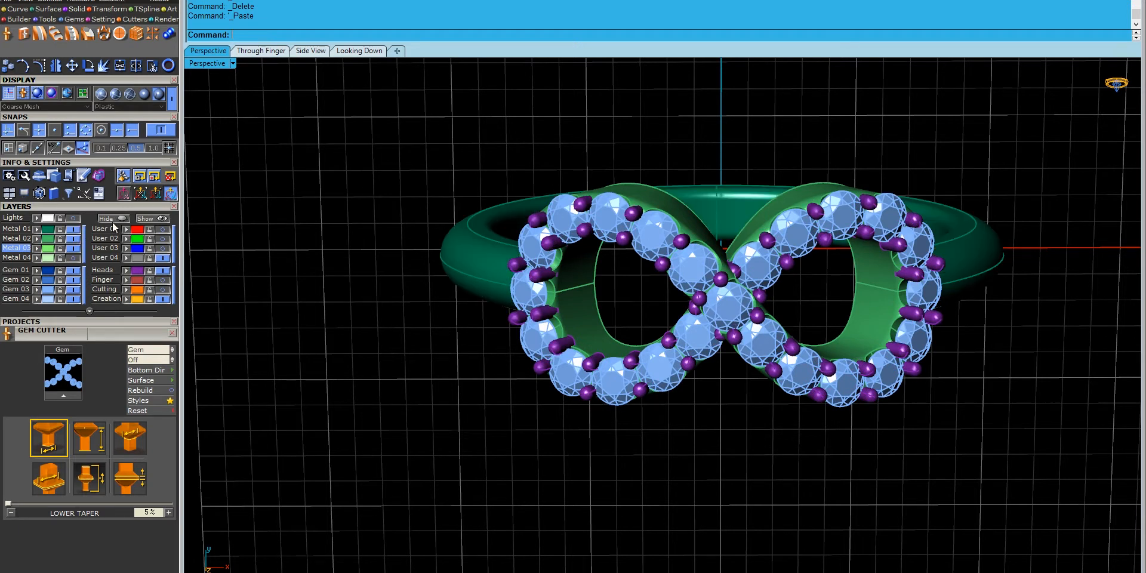
- Restore the four-viewport layout and apply shading to the top, end-on and side views
double_click(210, 63)
right_drag(922, 252, 758, 143)
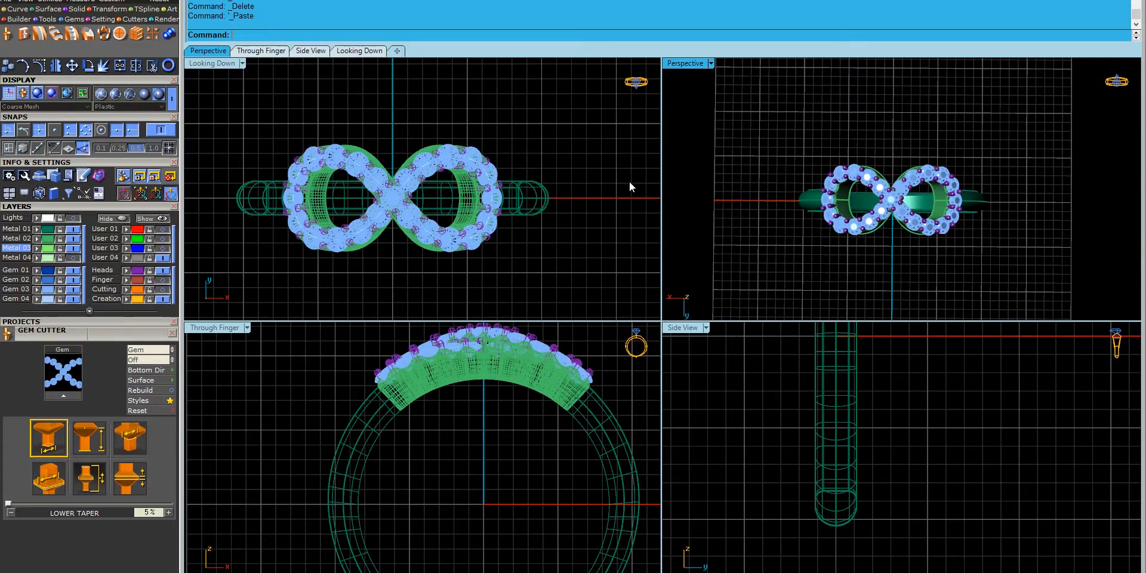
click(224, 67)
click(299, 285)
right_click(615, 359)
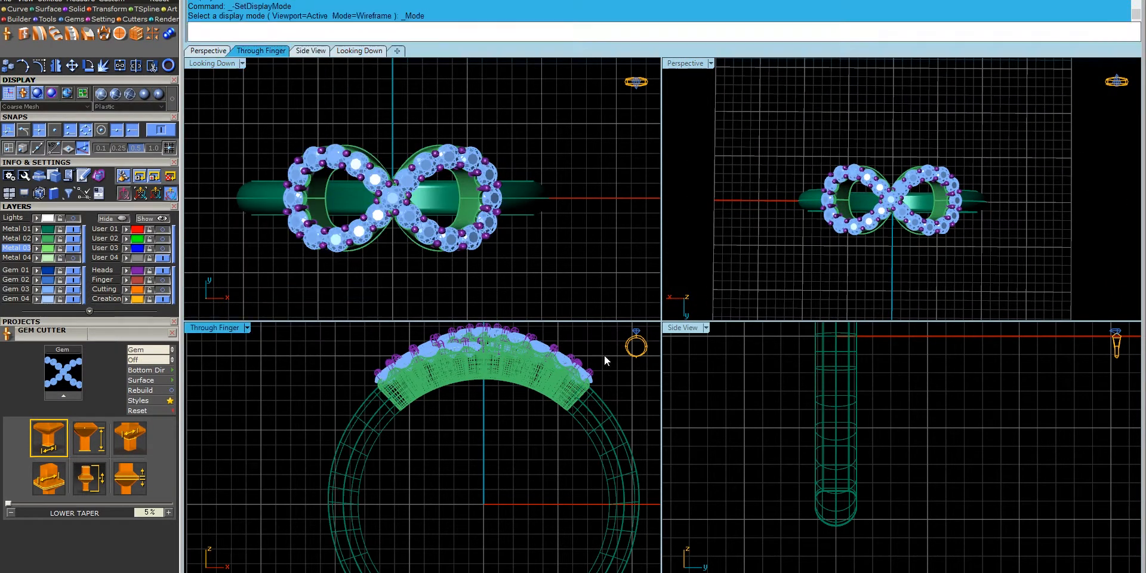
scroll(441, 392, down, 6)
right_drag(459, 399, 413, 394)
right_click(705, 382)
scroll(770, 194, down, 6)
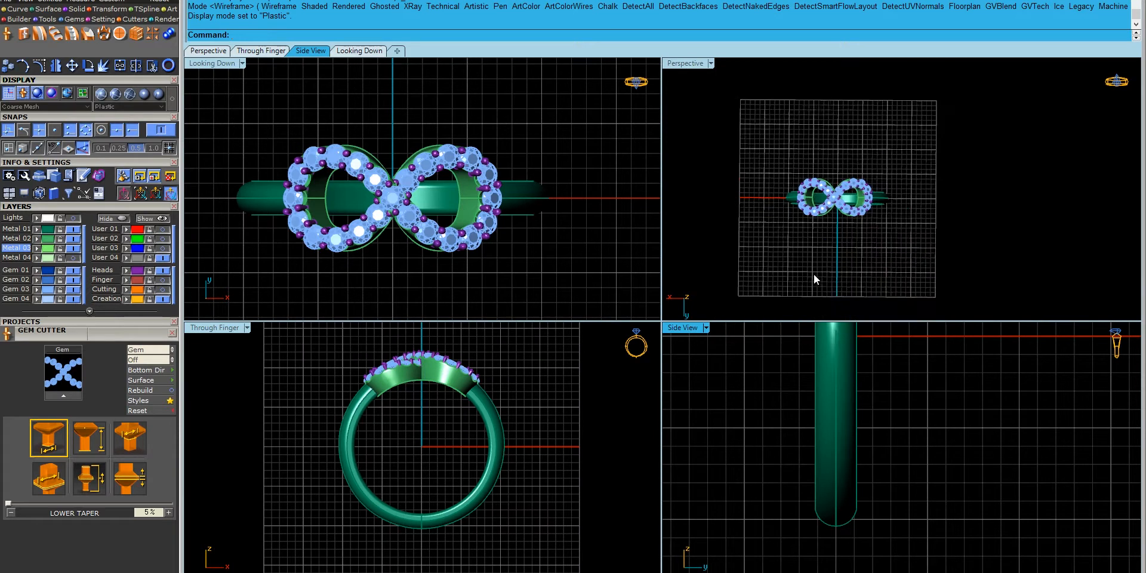
- Orbit Perspective to an angled view and Zoom Extents All to fit the whole ring
right_drag(840, 238, 812, 124)
scroll(818, 206, up, 6)
right_drag(818, 209, 869, 174)
scroll(868, 174, down, 6)
scroll(869, 175, up, 6)
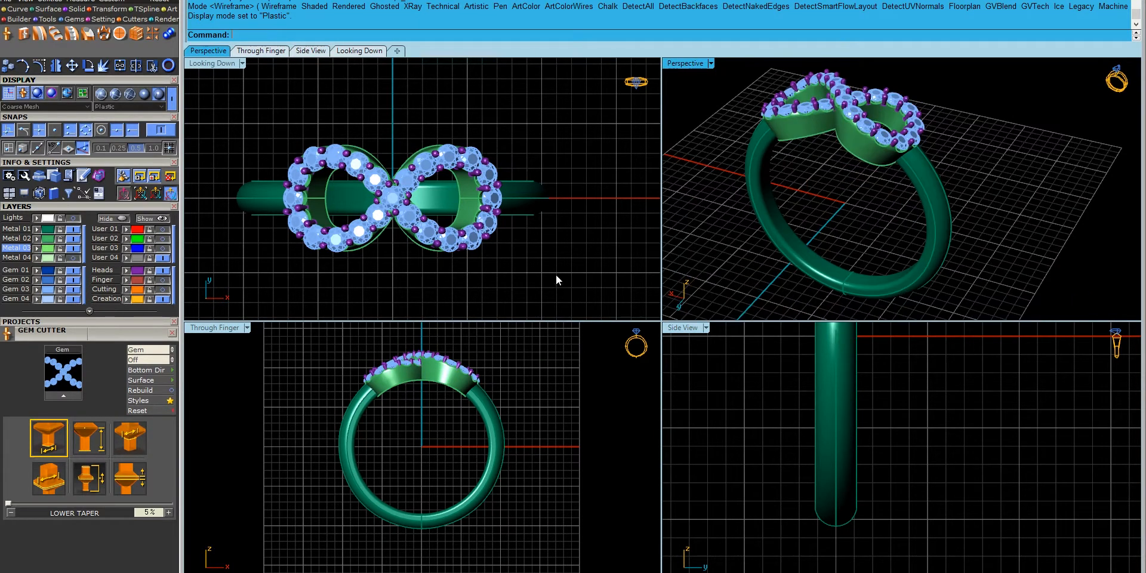
scroll(557, 275, down, 3)
click(30, 2)
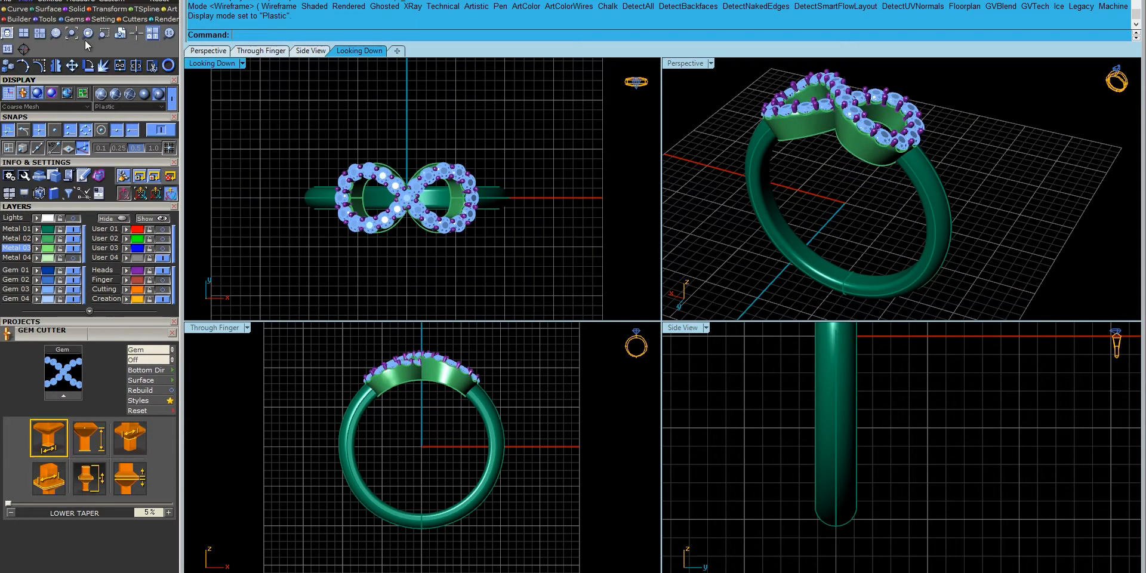
click(16, 33)
click(213, 62)
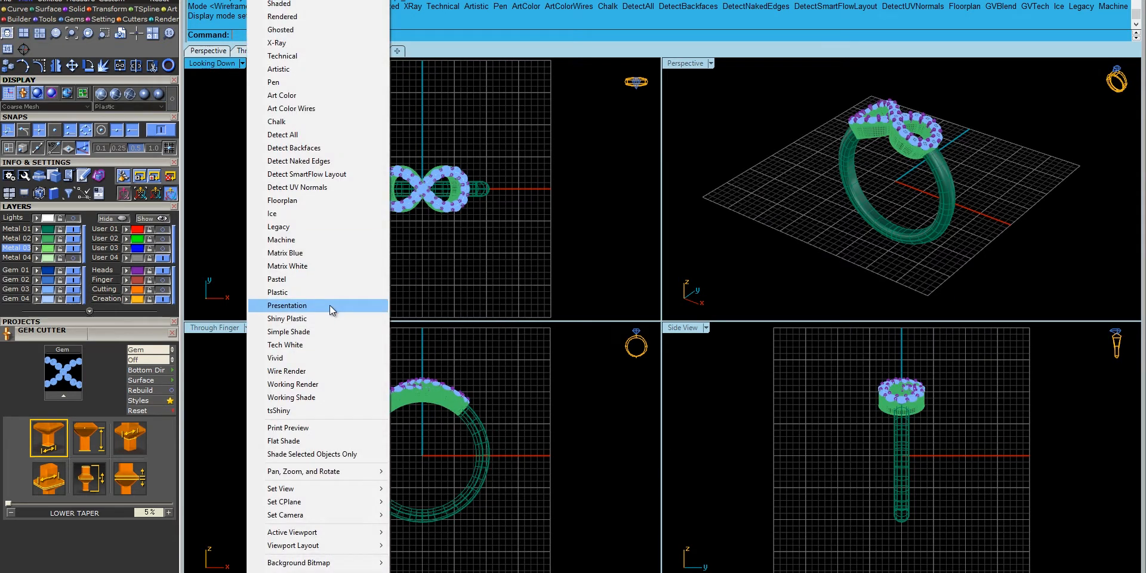
- Set the top, end-on and side views to Plastic shading and close the Gem Cutter panel
click(321, 299)
click(592, 427)
key(ctrl+alt+s)
click(751, 432)
key(ctrl+alt+s)
click(172, 334)
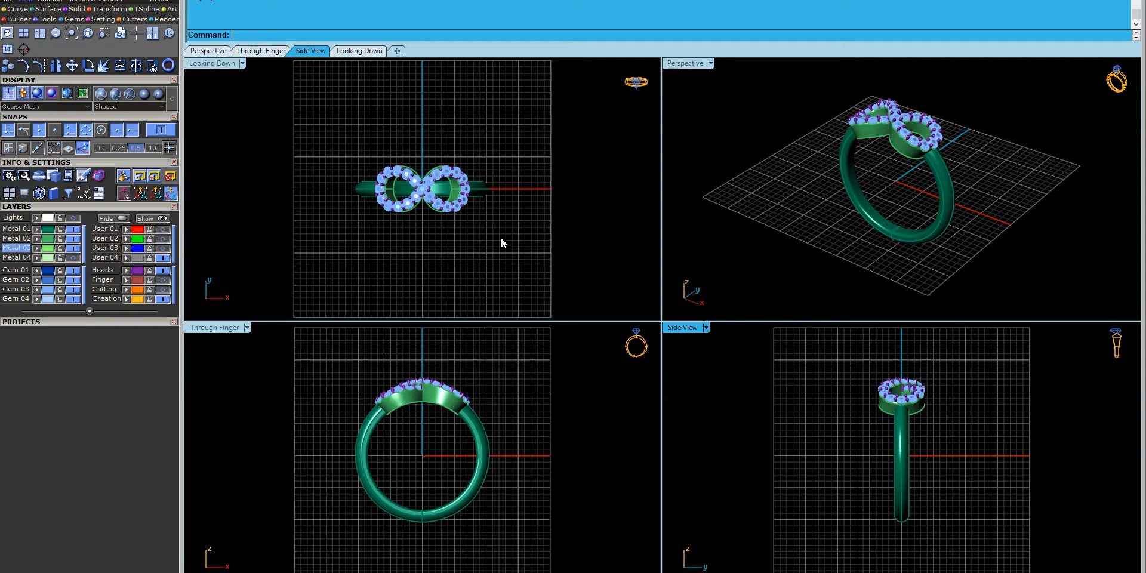
- Orbit the Perspective view around the finished ring to an angled view
right_drag(747, 236, 854, 162)
right_drag(861, 255, 951, 282)
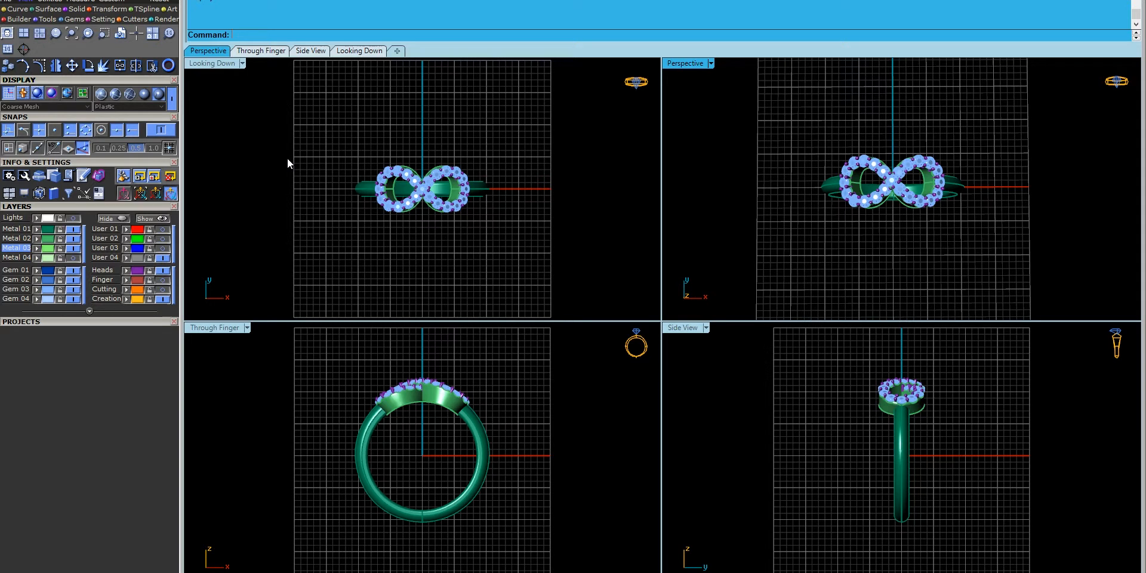
right_drag(844, 270, 778, 218)
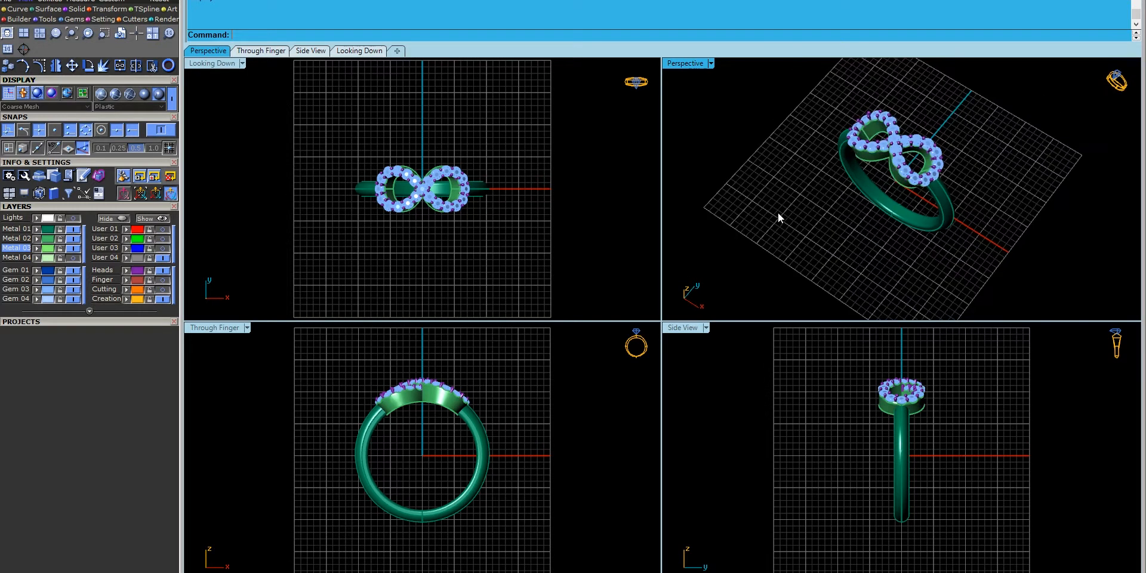